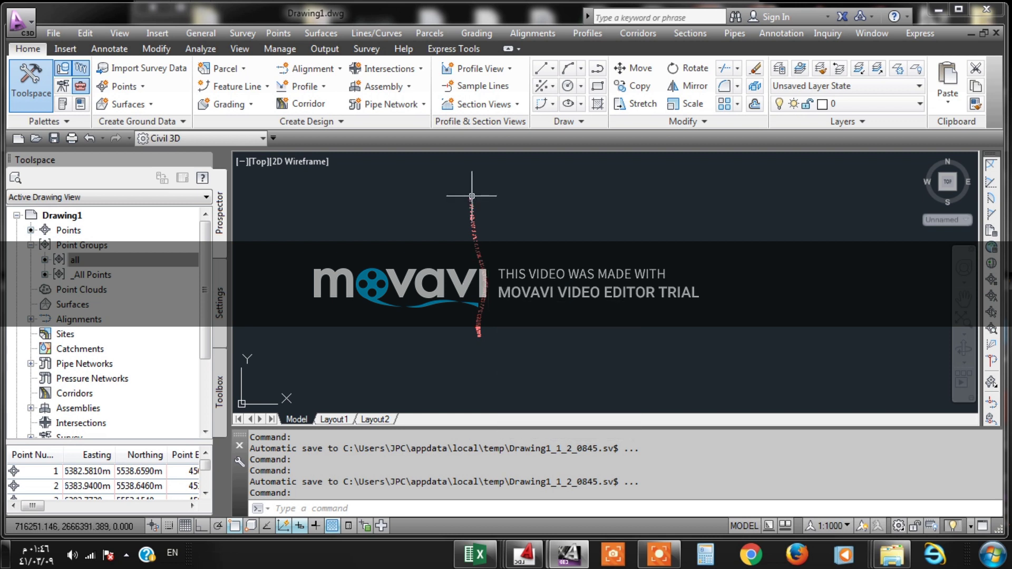
# Step: Start a new surface from the Surfaces collection in Prospector via Create Surface
pyautogui.scroll(1, 475, 338)
pyautogui.scroll(3, 475, 338)
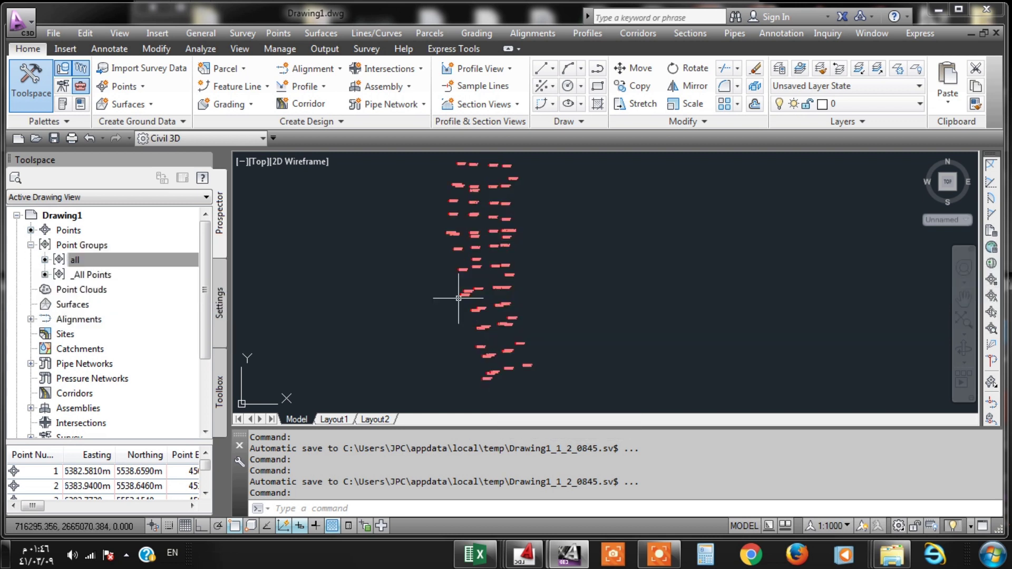
pyautogui.scroll(-3, 448, 302)
pyautogui.scroll(2, 454, 206)
pyautogui.scroll(2, 454, 206)
pyautogui.scroll(2, 454, 206)
pyautogui.scroll(1, 474, 199)
pyautogui.scroll(1, 474, 198)
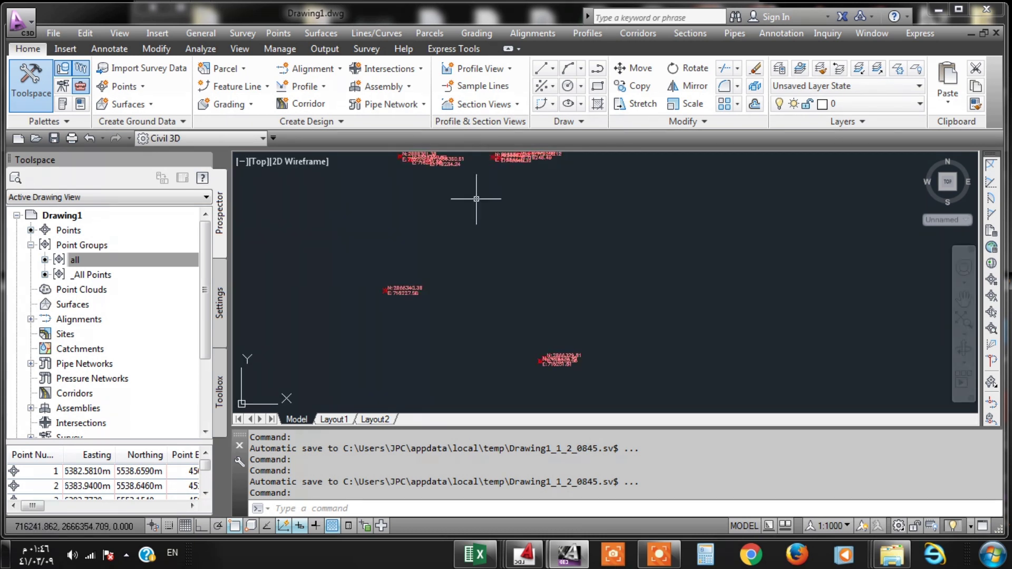
pyautogui.scroll(1, 457, 265)
pyautogui.scroll(-2, 475, 232)
pyautogui.scroll(2, 495, 204)
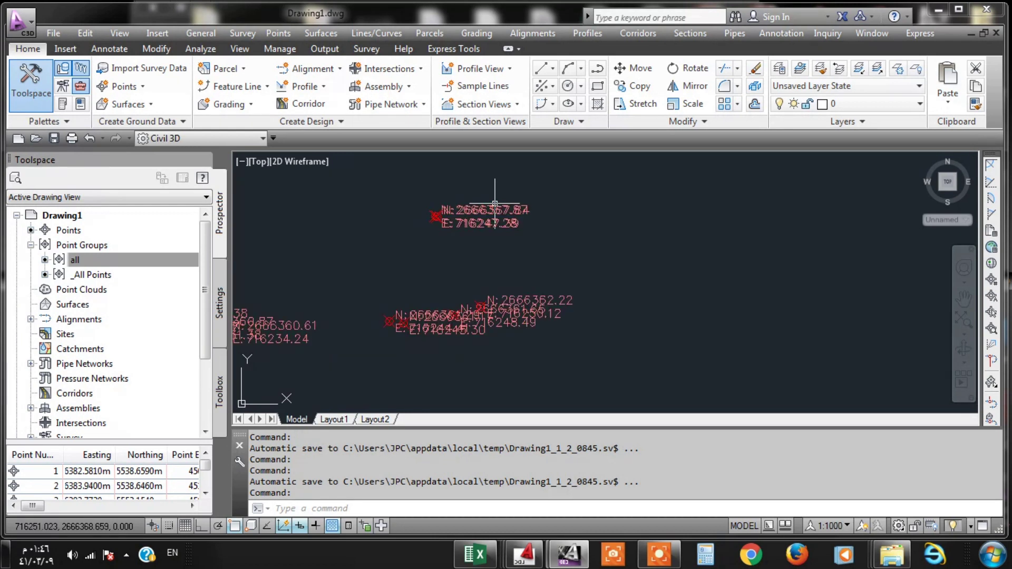
pyautogui.scroll(-2, 495, 204)
pyautogui.scroll(-2, 495, 204)
pyautogui.scroll(-1, 490, 208)
pyautogui.scroll(-1, 492, 208)
pyautogui.scroll(2, 526, 262)
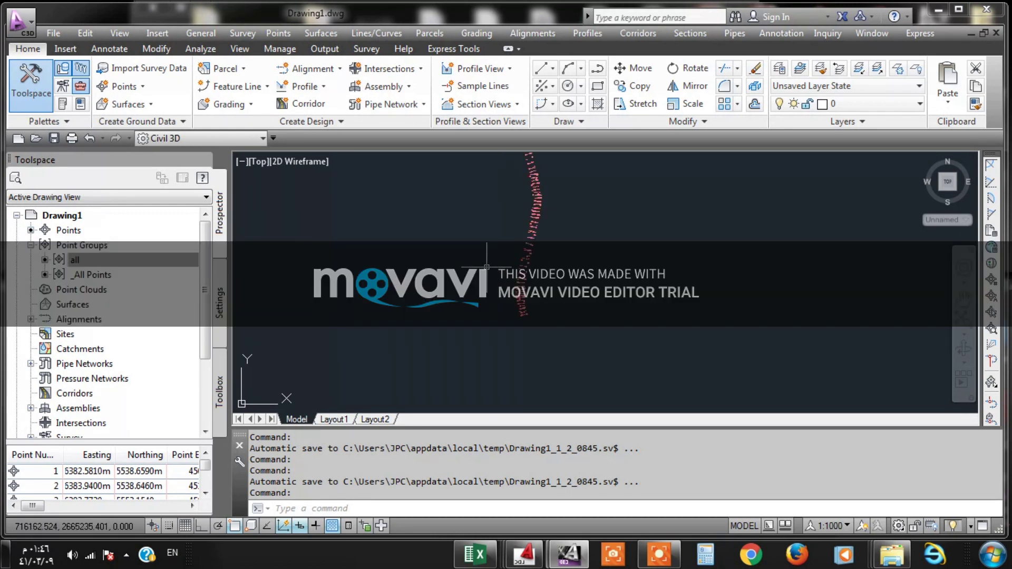
pyautogui.scroll(2, 528, 295)
pyautogui.scroll(1, 514, 244)
pyautogui.scroll(1, 514, 244)
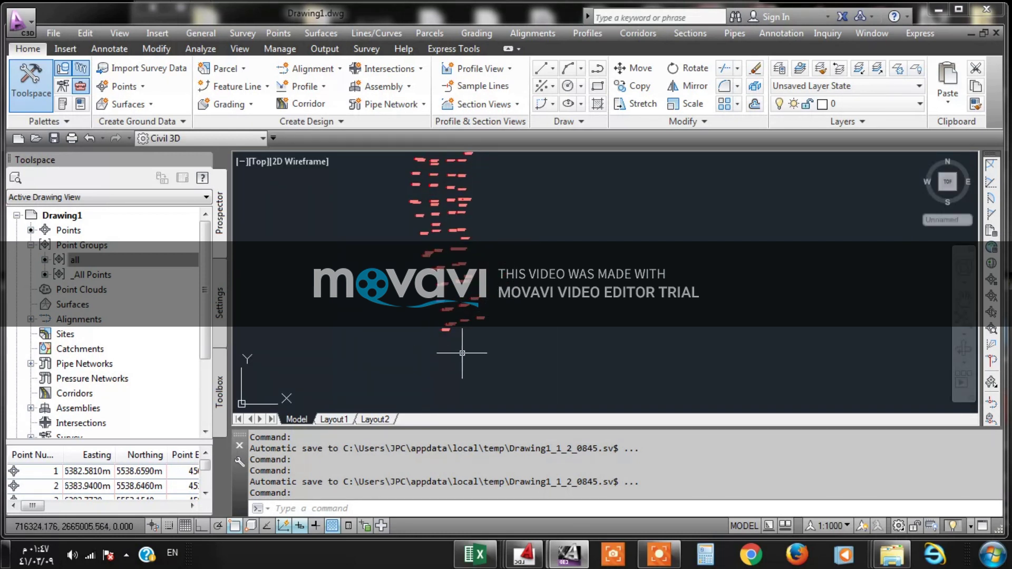
pyautogui.scroll(-1, 463, 342)
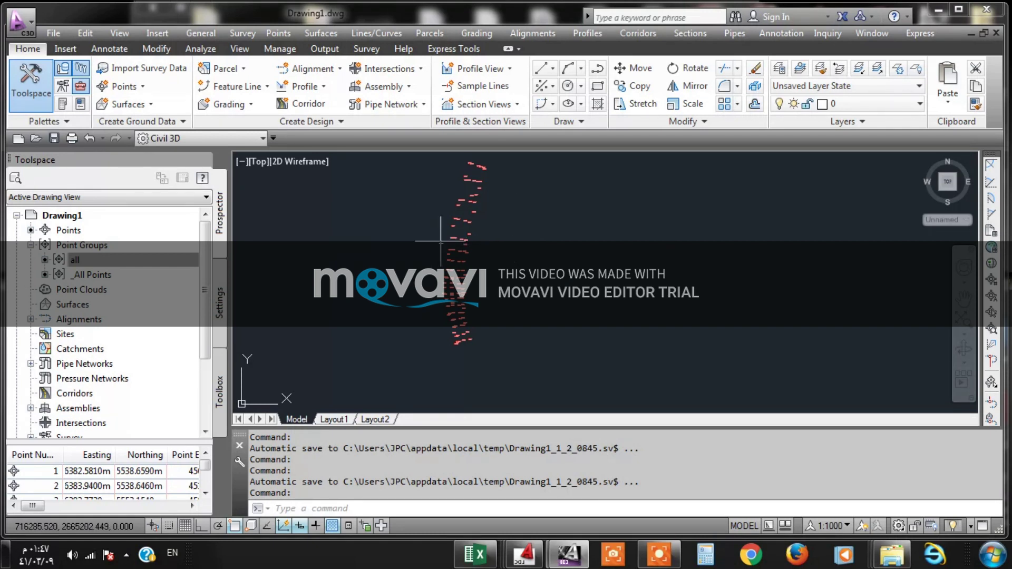
pyautogui.scroll(2, 434, 168)
pyautogui.scroll(3, 434, 168)
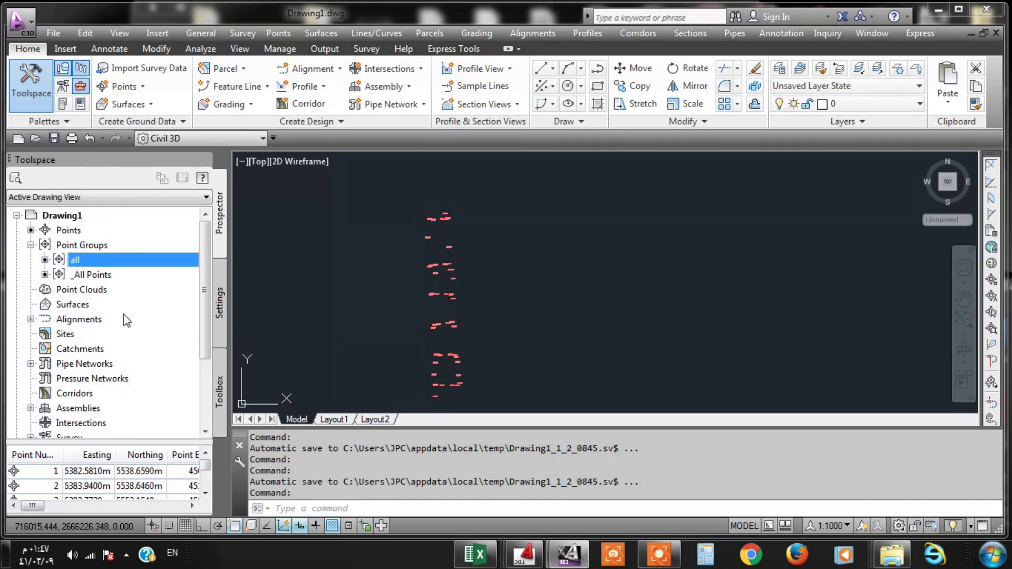
pyautogui.click(73, 304)
pyautogui.click(367, 270)
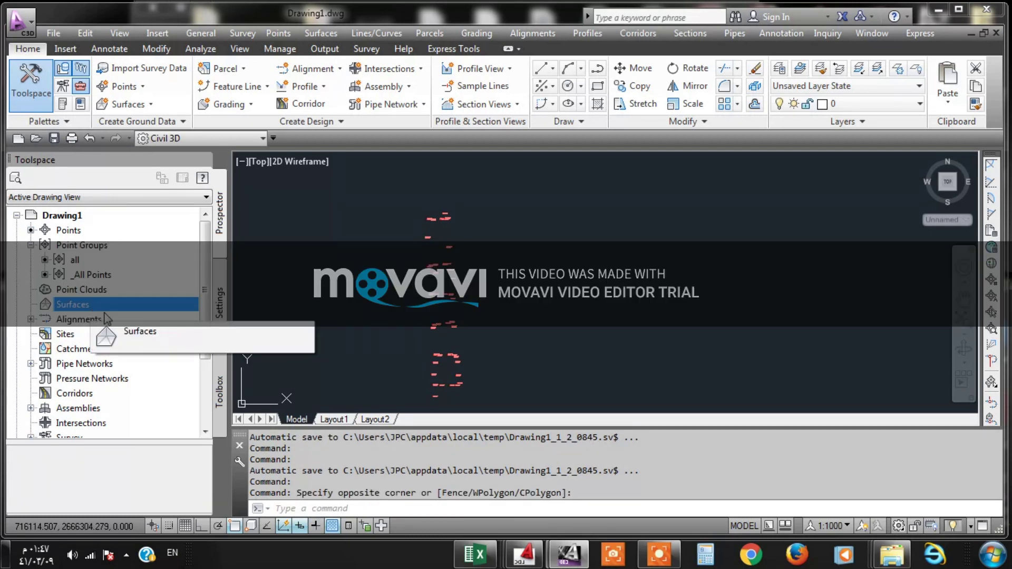
pyautogui.rightClick(121, 314)
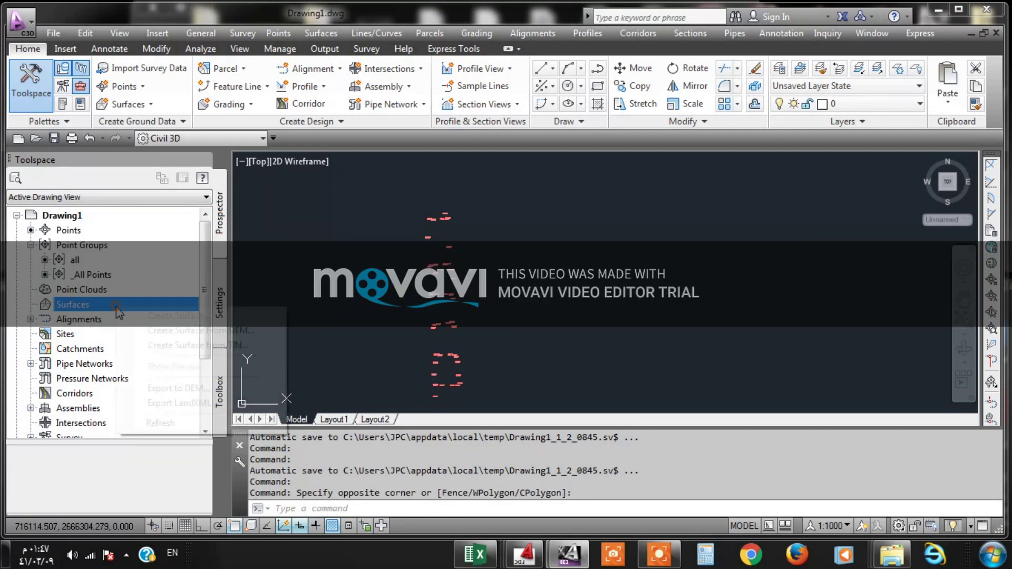
pyautogui.click(142, 315)
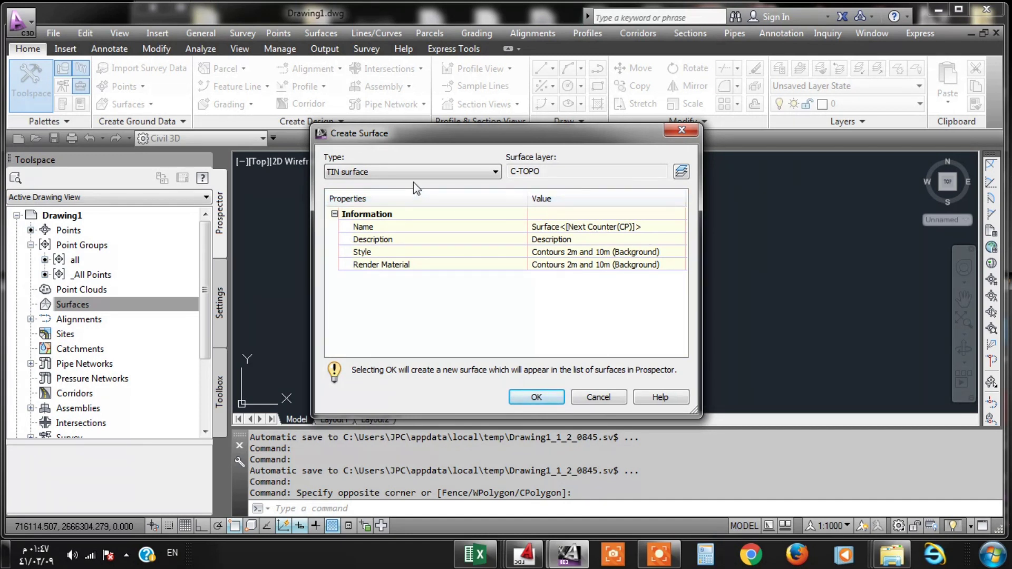
# Step: Keep the TIN surface type, replace the default name with EG, and confirm
pyautogui.click(404, 172)
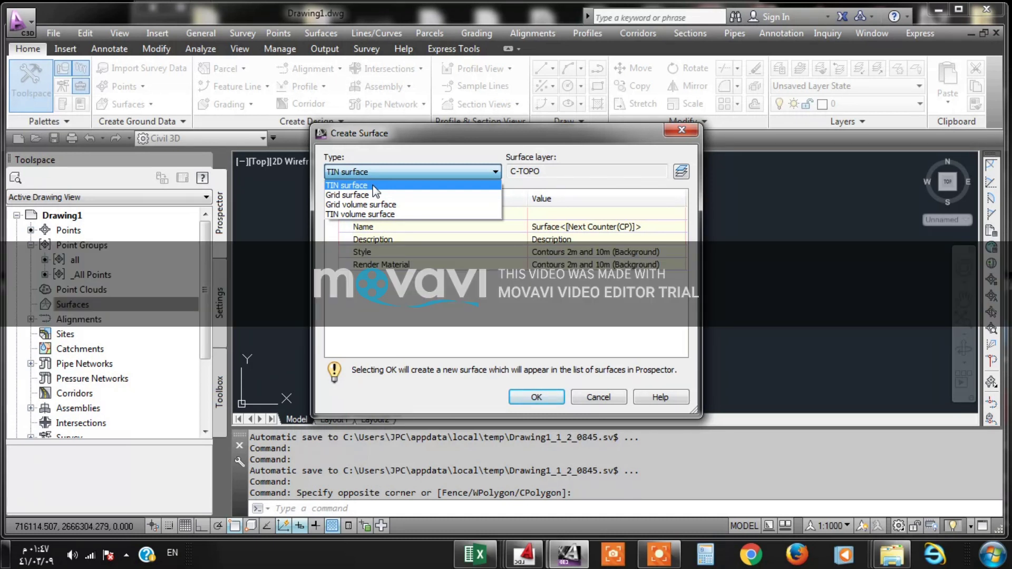
pyautogui.click(373, 186)
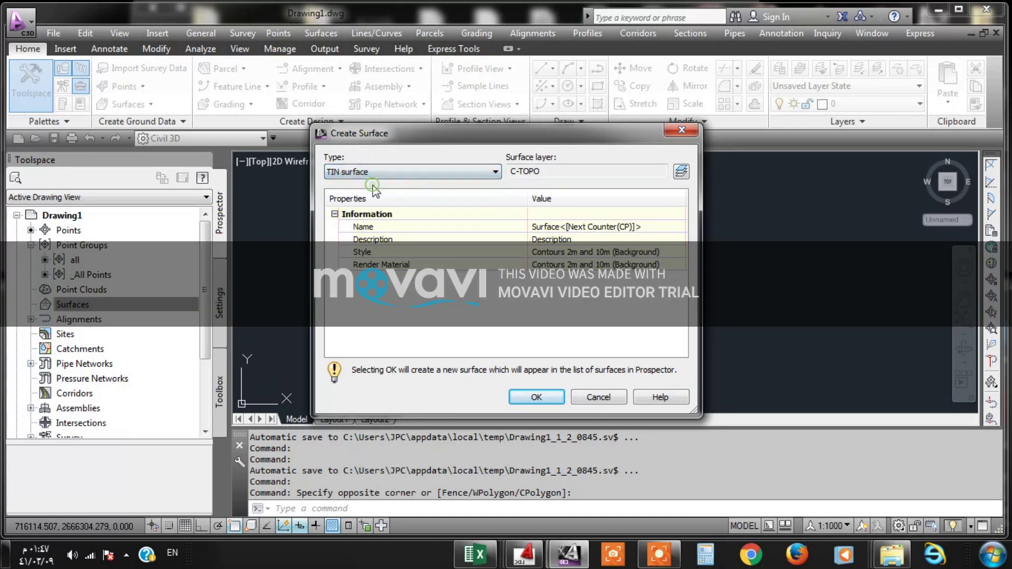
pyautogui.click(651, 228)
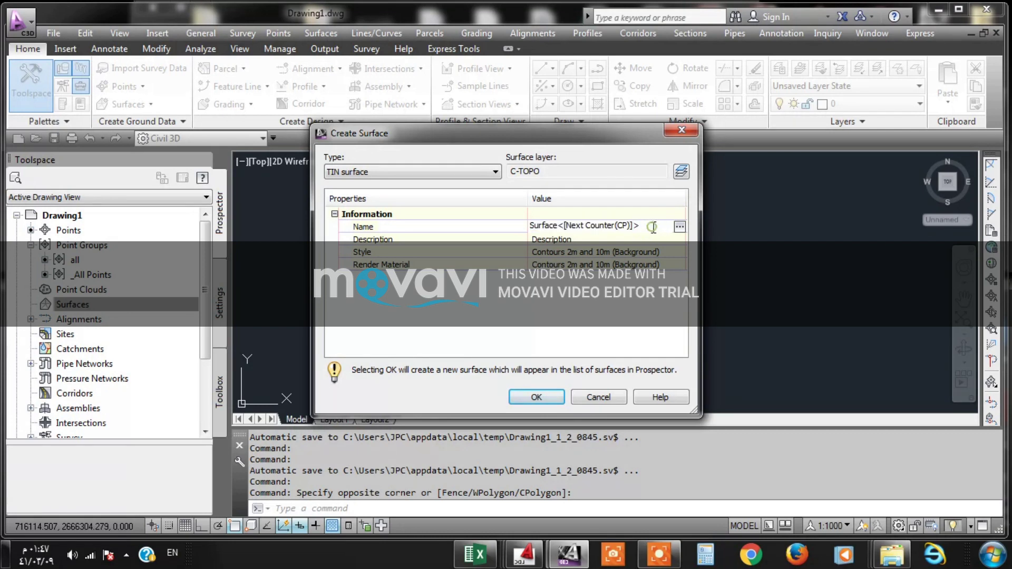
pyautogui.moveTo(644, 228); pyautogui.dragTo(451, 240)
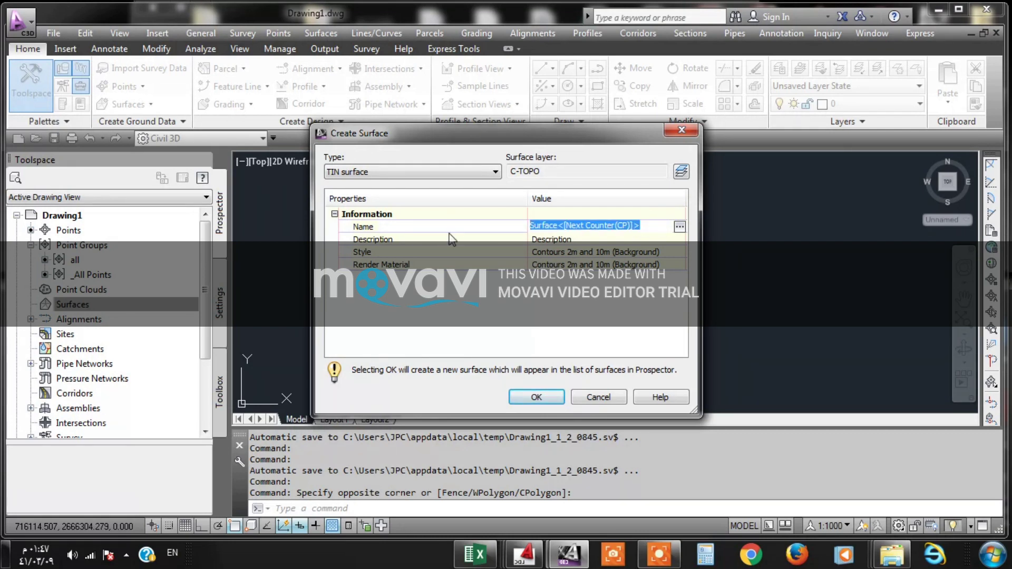
pyautogui.write('EG')
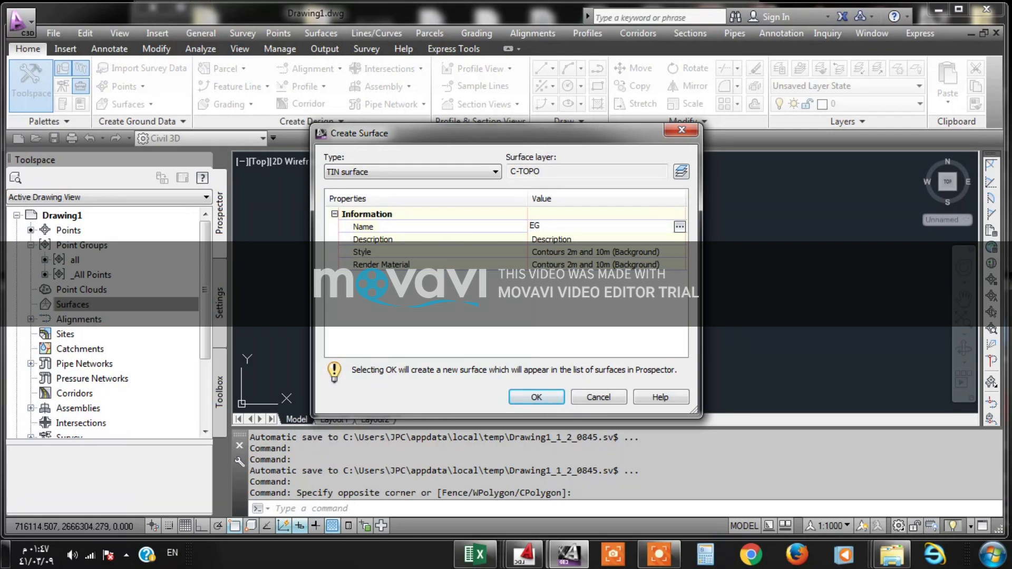
pyautogui.press('Return')
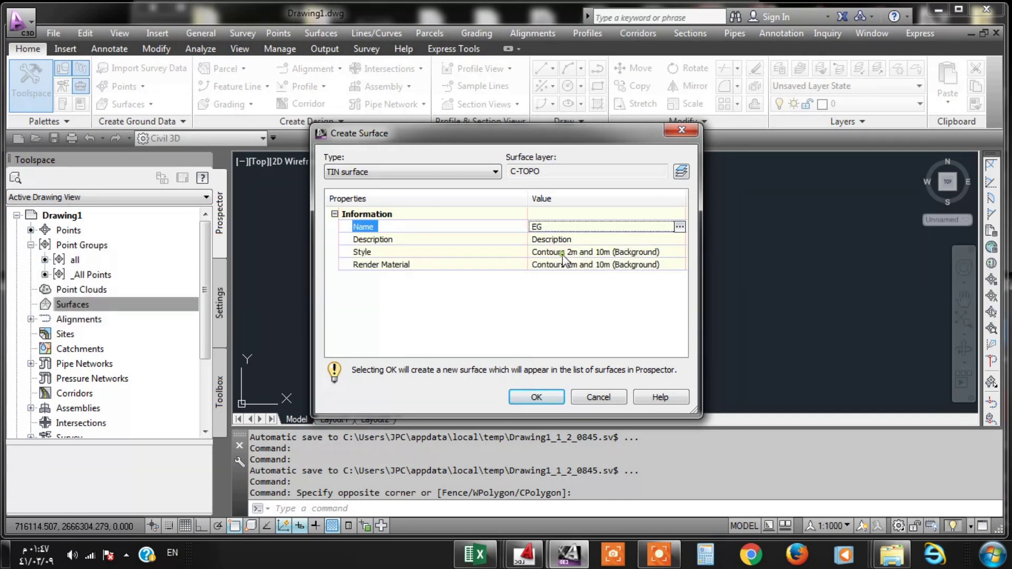
pyautogui.click(538, 395)
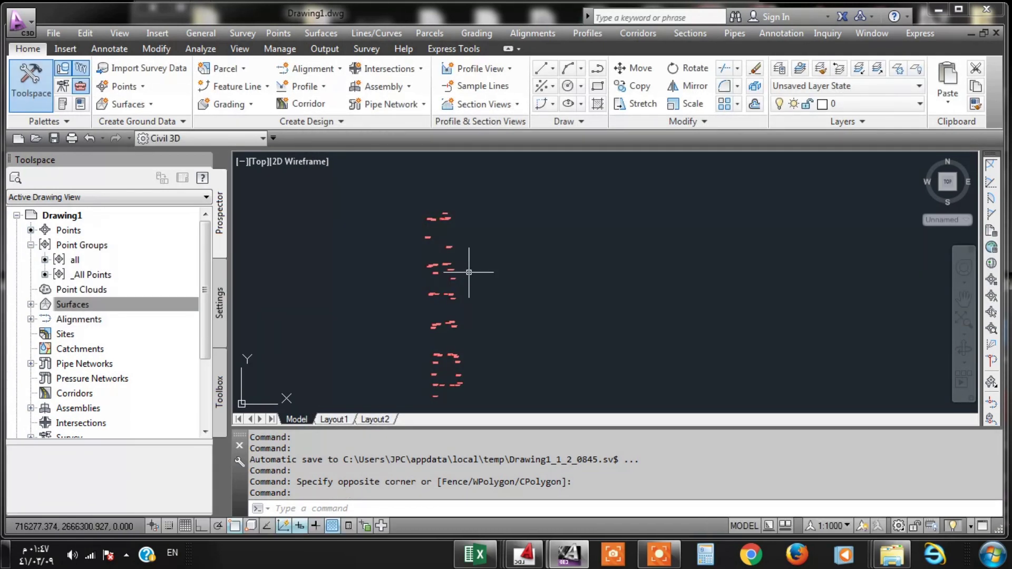
# Step: Expand Surfaces > EG > Definition and choose Add on Point Files
pyautogui.click(146, 310)
pyautogui.click(31, 305)
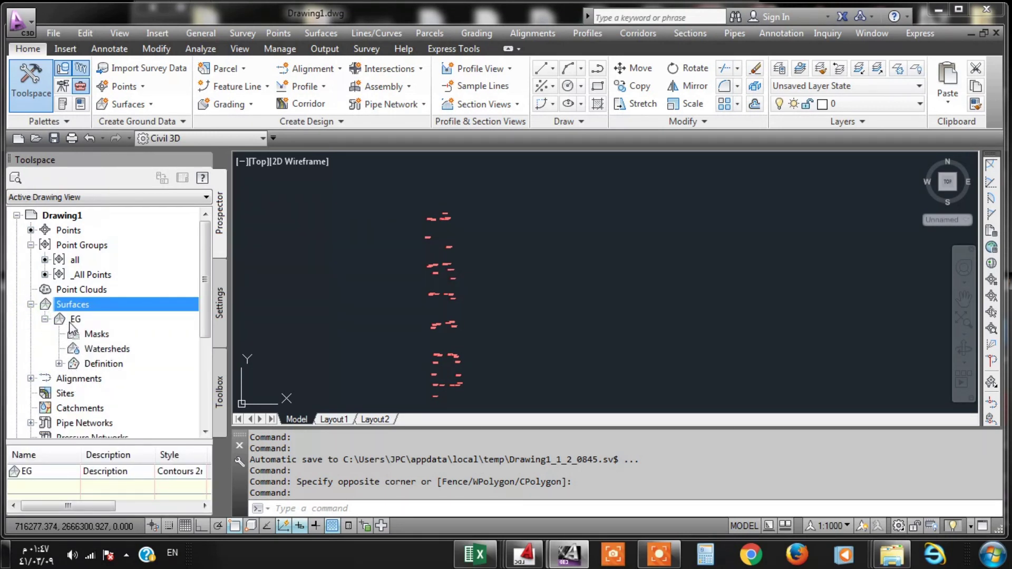
pyautogui.click(74, 320)
pyautogui.click(59, 364)
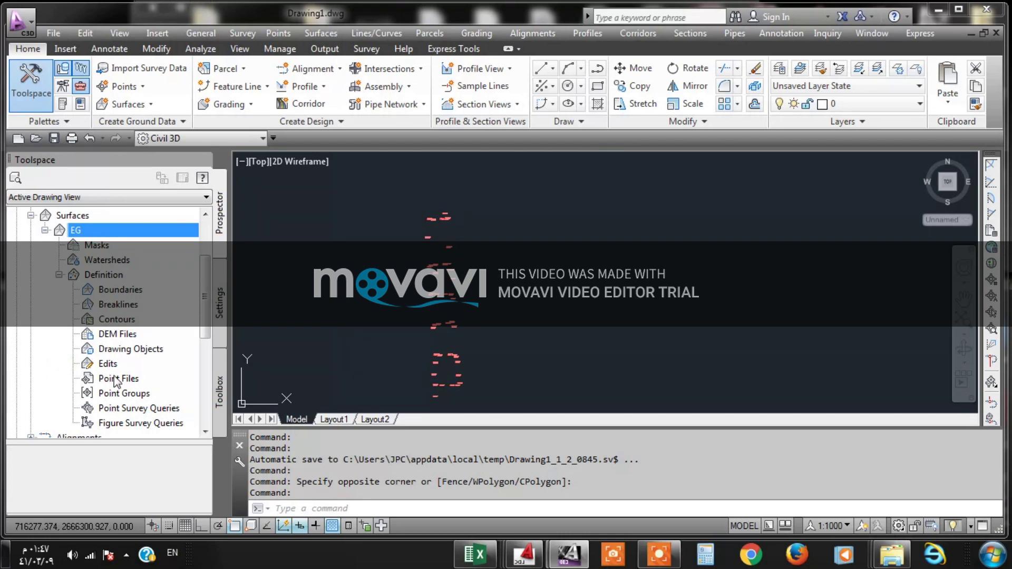
pyautogui.rightClick(115, 378)
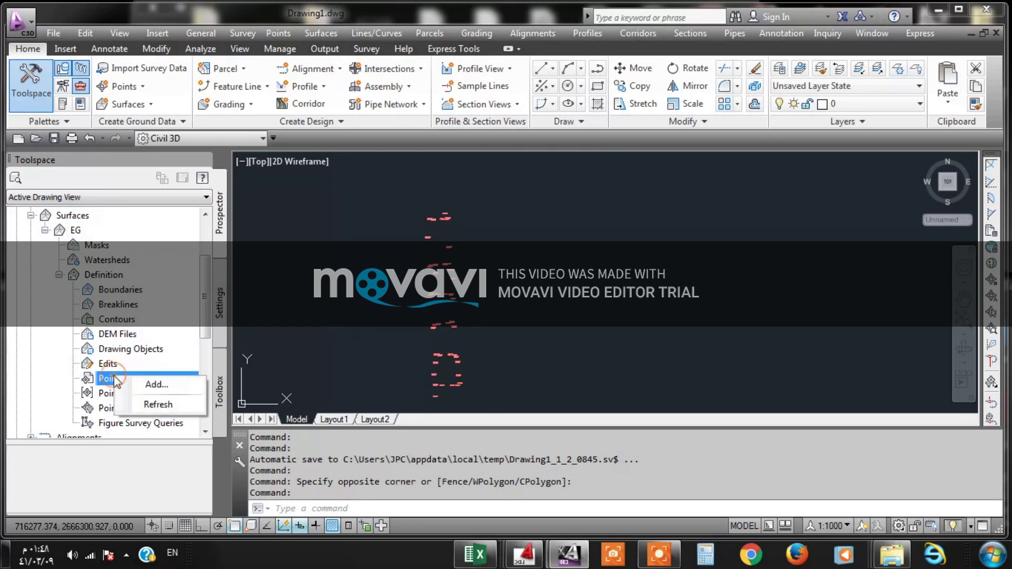
pyautogui.click(142, 386)
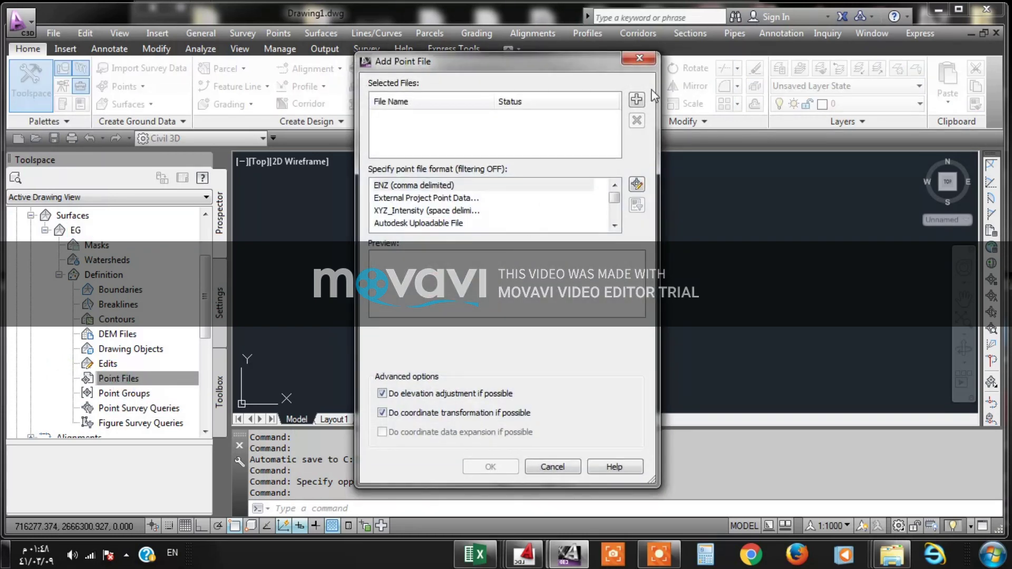
# Step: Add ROADMAWAN2.txt to EG as a PENZD (space delimited) point file
pyautogui.click(637, 100)
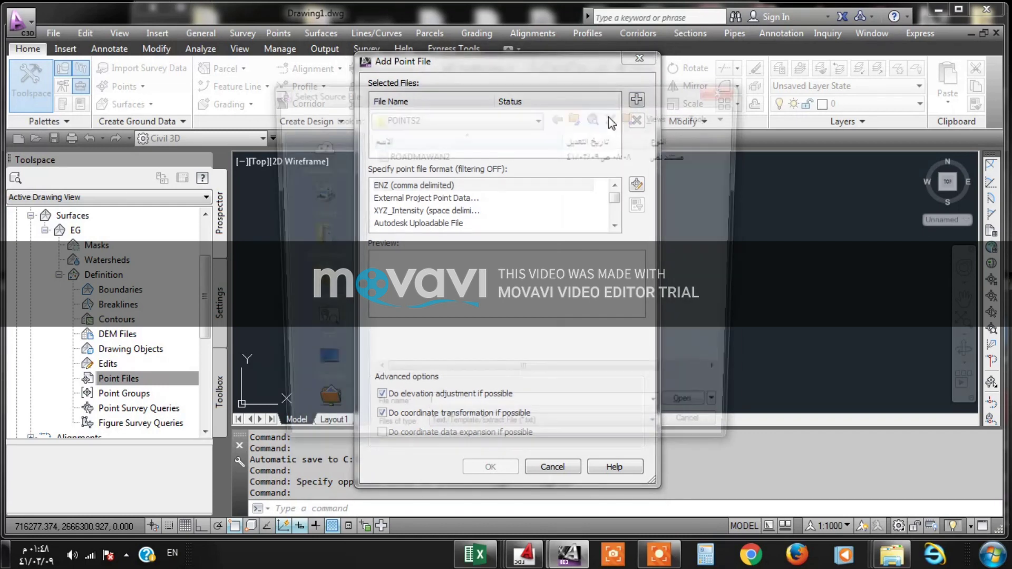
pyautogui.click(415, 155)
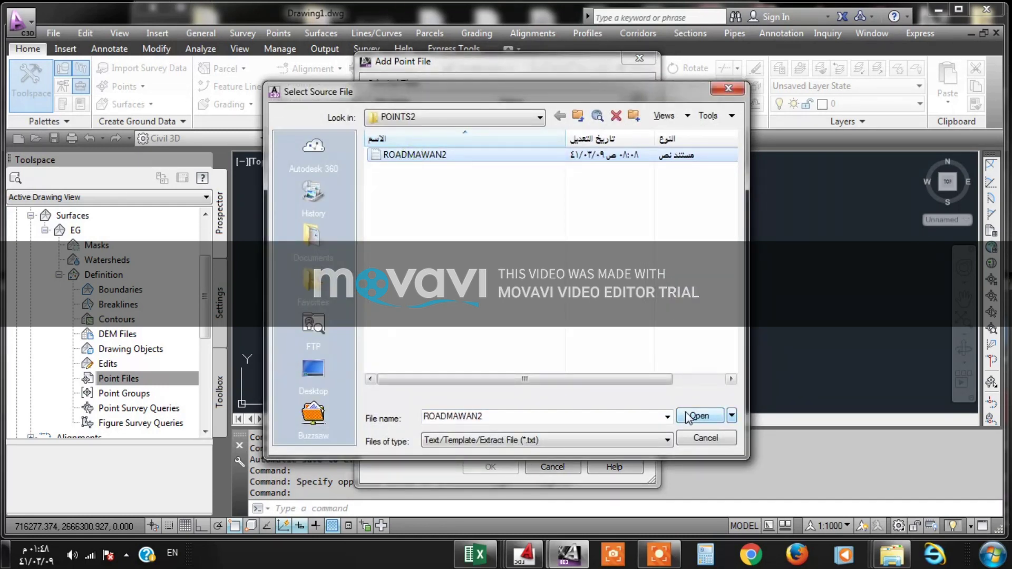
pyautogui.click(699, 415)
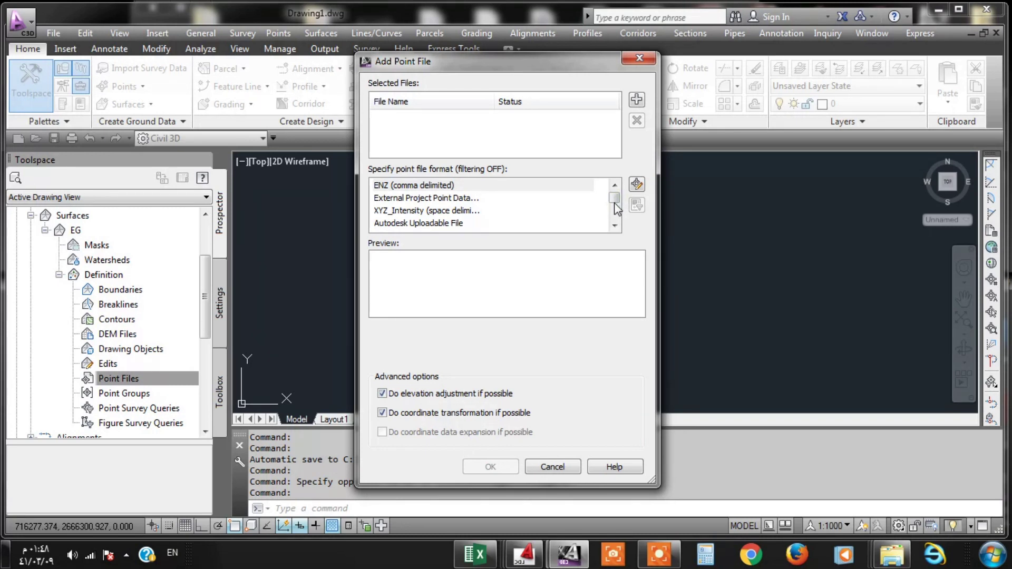
pyautogui.click(416, 224)
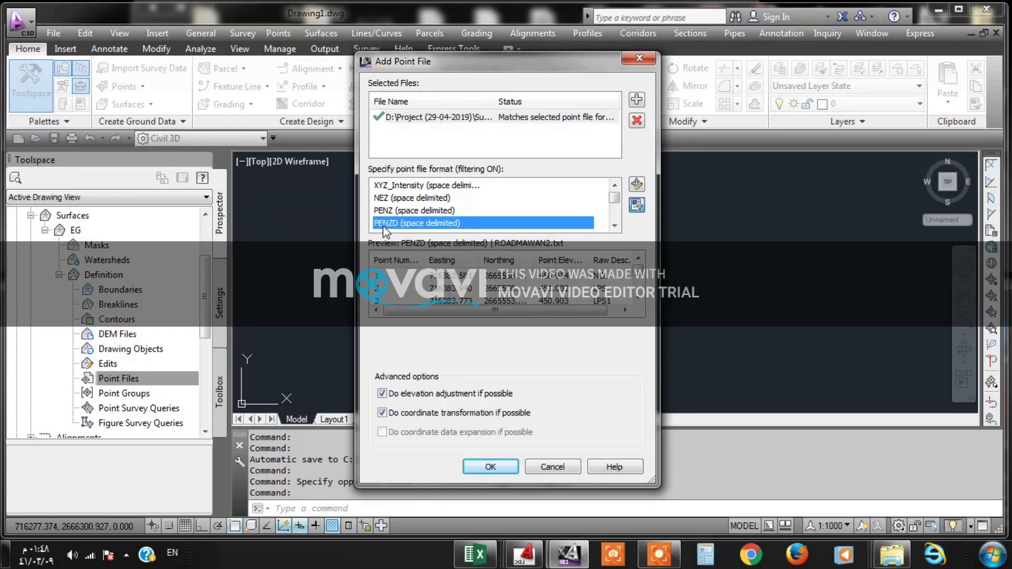
pyautogui.click(493, 467)
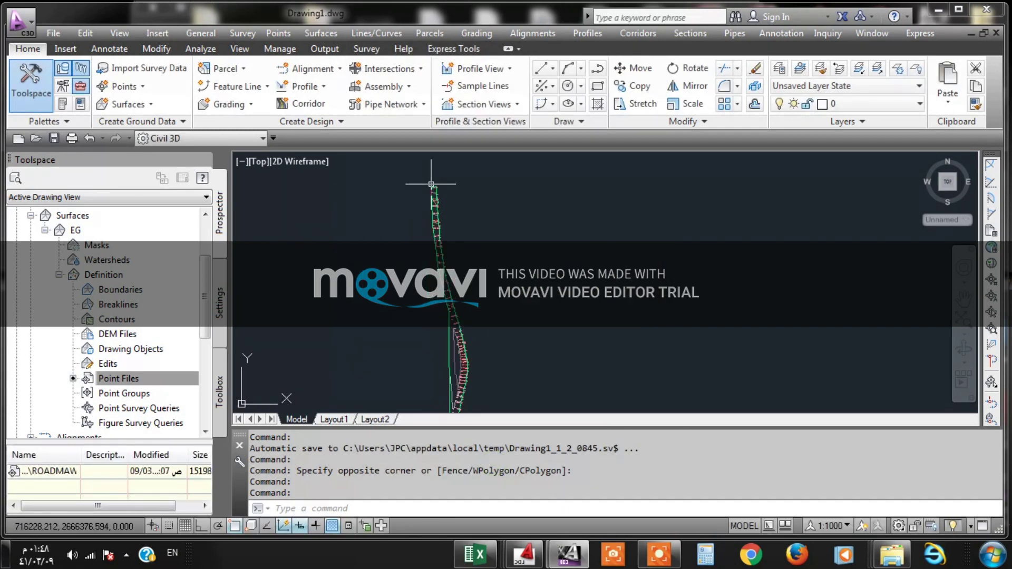
pyautogui.moveTo(459, 225); pyautogui.dragTo(443, 94, button='middle')
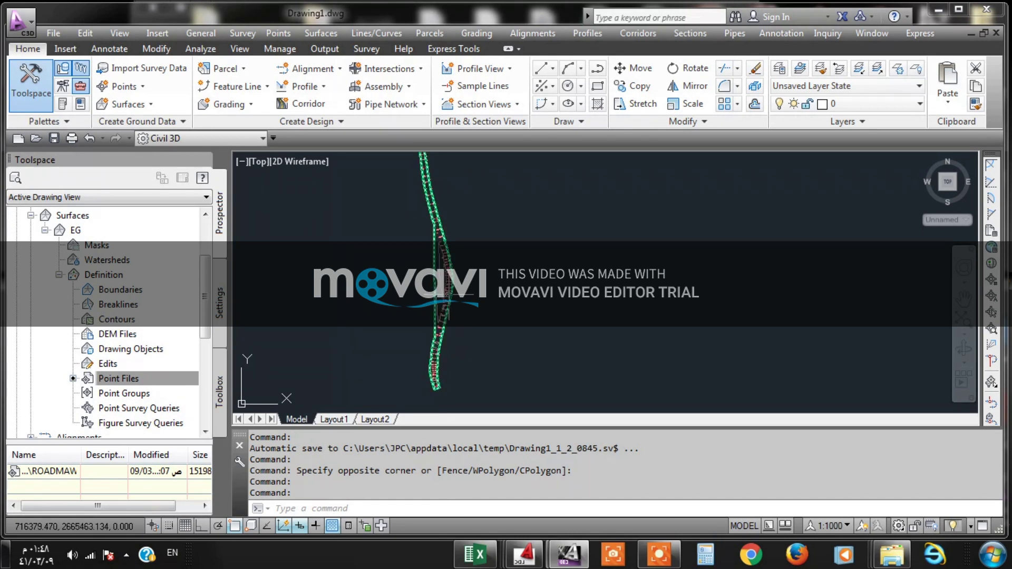
pyautogui.scroll(2, 449, 293)
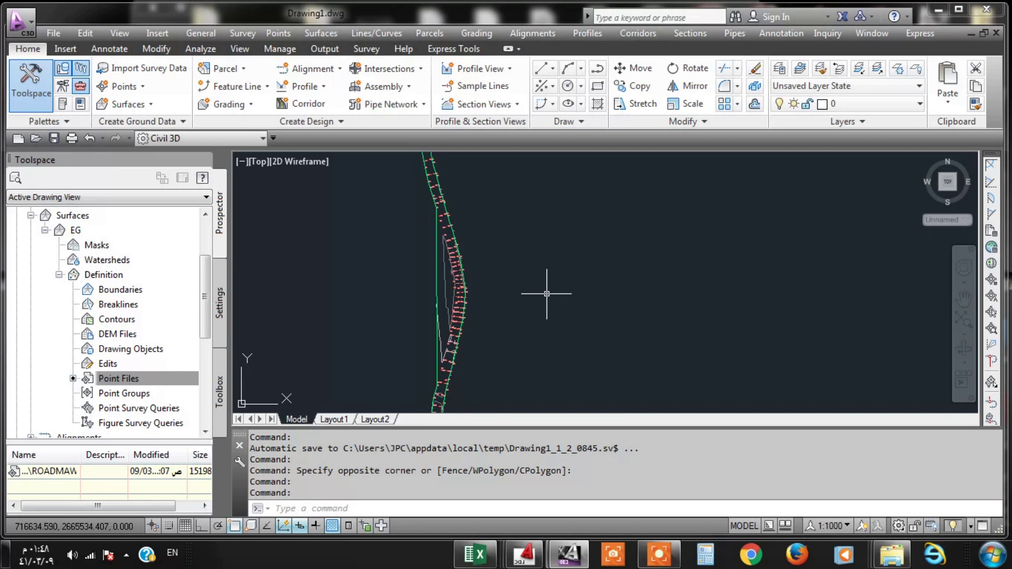
pyautogui.moveTo(343, 306); pyautogui.dragTo(321, 201, button='middle')
pyautogui.scroll(5, 403, 344)
pyautogui.scroll(3, 422, 334)
pyautogui.scroll(-6, 427, 264)
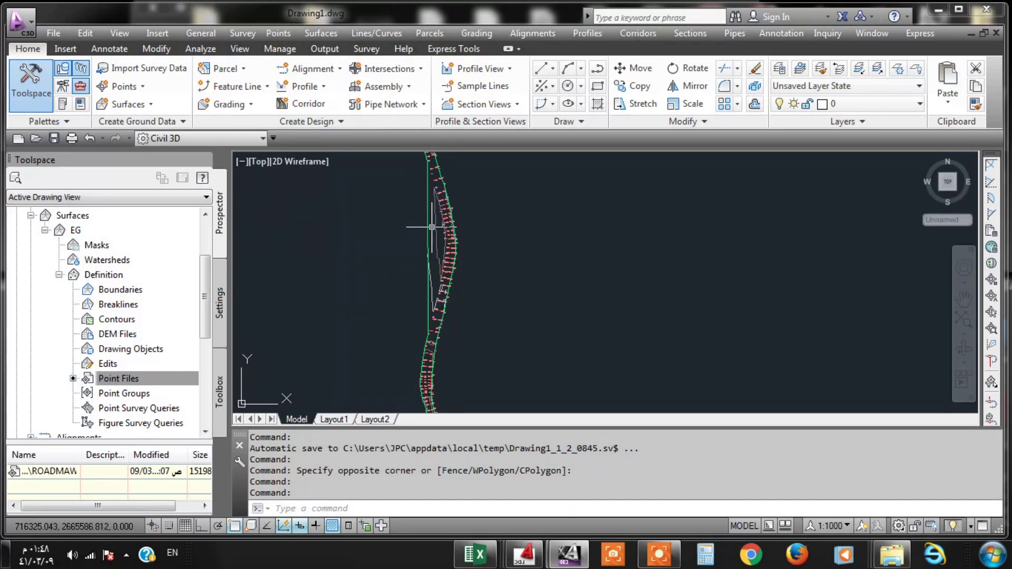
pyautogui.scroll(3, 432, 227)
pyautogui.scroll(2, 432, 227)
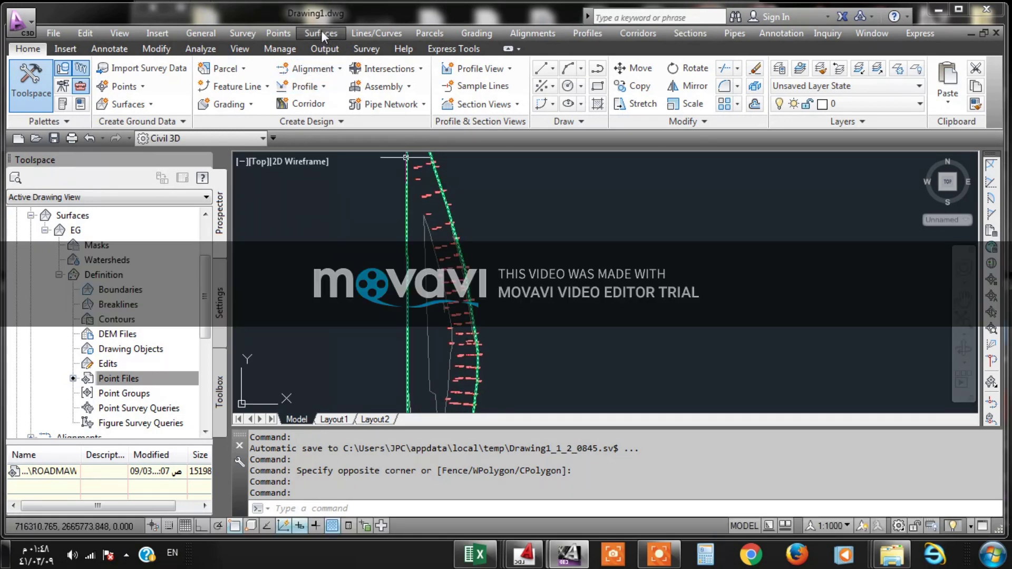
# Step: Try Delete Line on EG, dismiss the triangles-must-be-shown warning, and select the surface
pyautogui.click(321, 31)
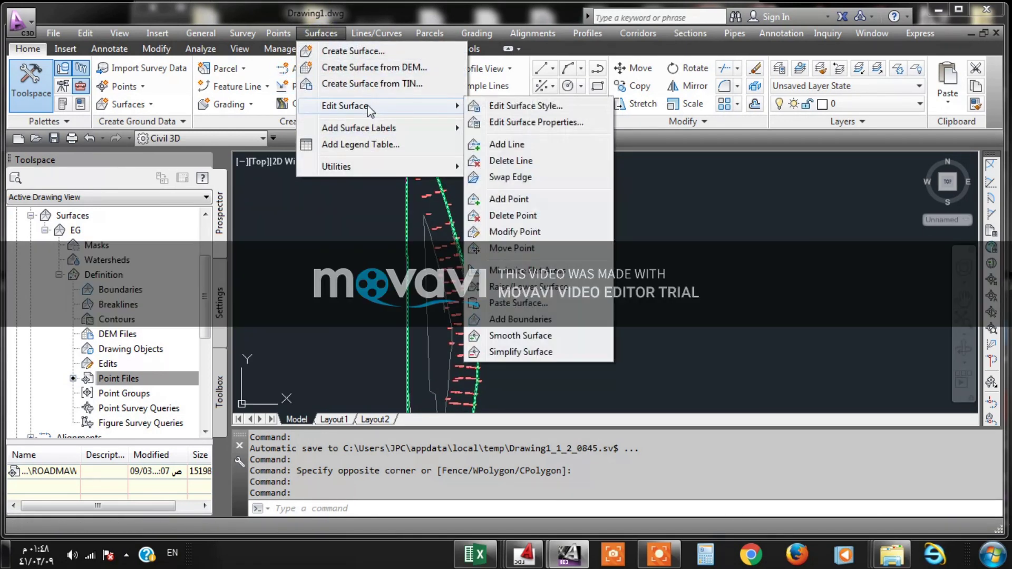
pyautogui.click(498, 161)
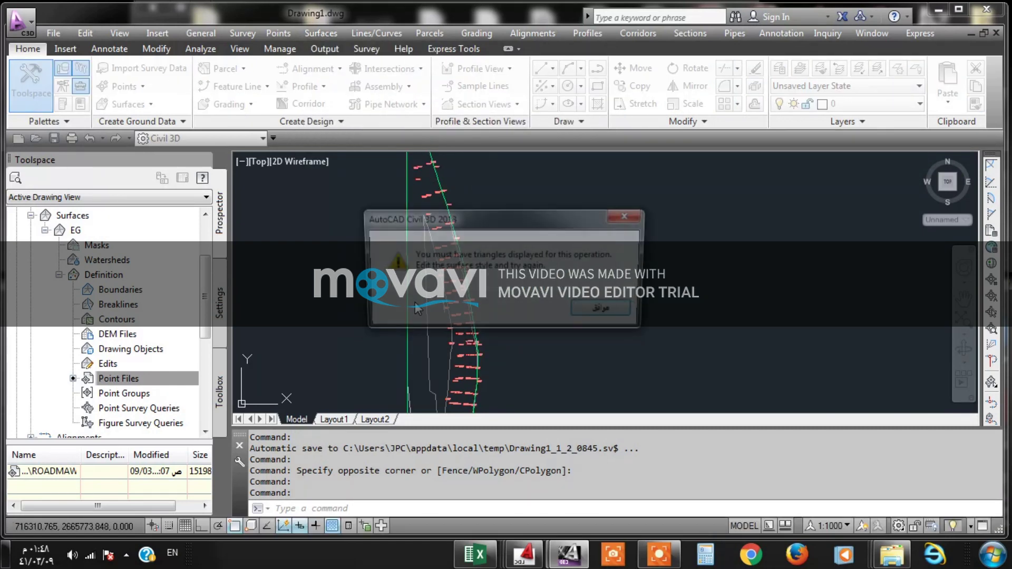
pyautogui.press('Return')
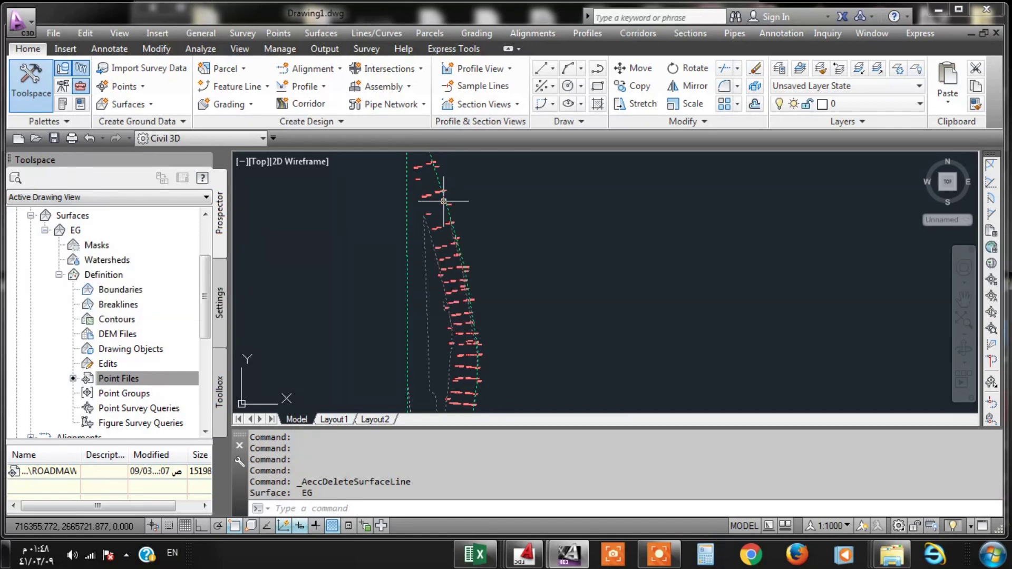
pyautogui.click(443, 201)
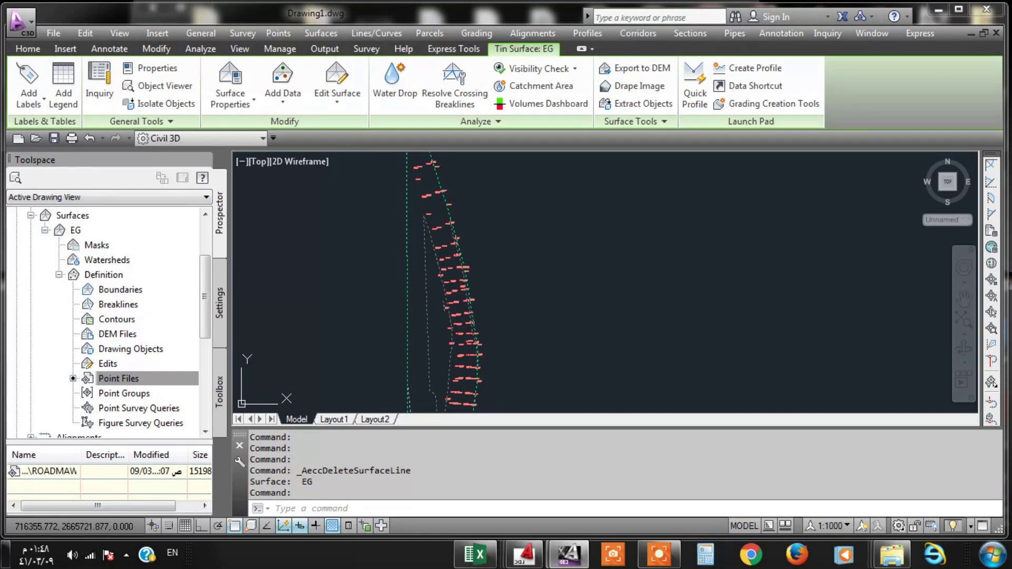
pyautogui.rightClick(477, 216)
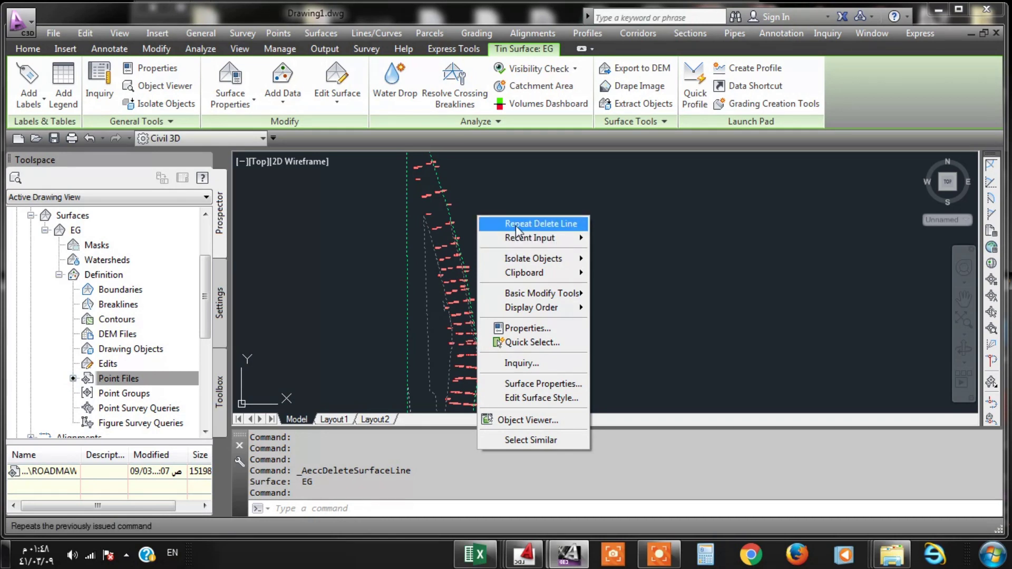
pyautogui.rightClick(620, 210)
pyautogui.rightClick(576, 193)
pyautogui.rightClick(521, 235)
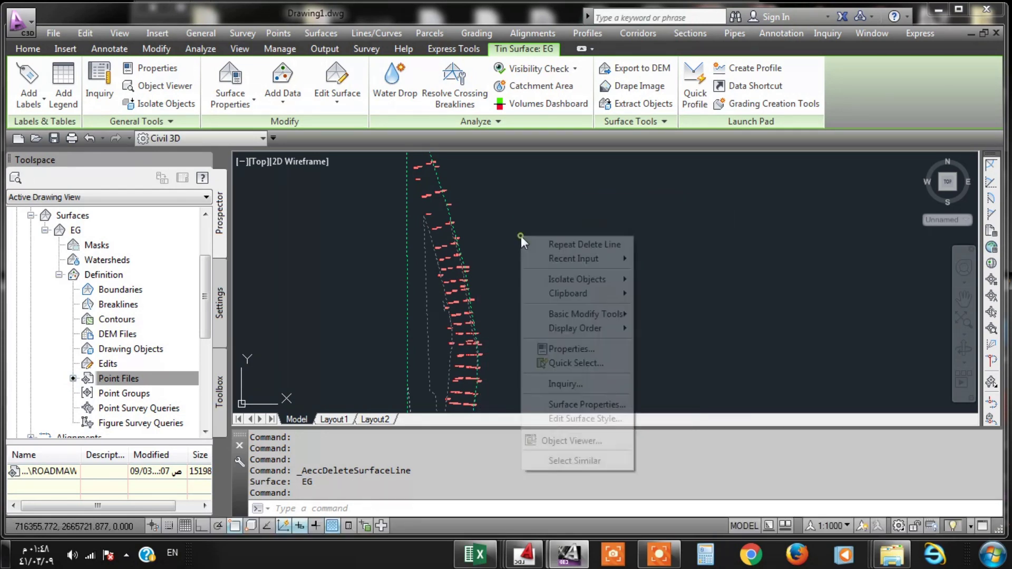
pyautogui.rightClick(483, 227)
pyautogui.click(491, 207)
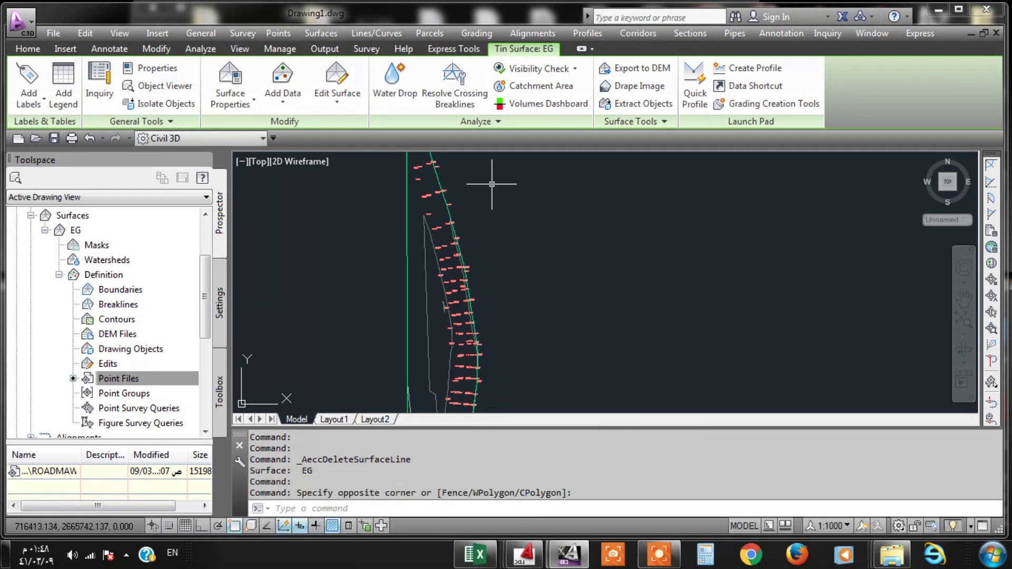
# Step: Browse EG's definition items in Prospector, then bring up EG's shortcut menu in the drawing
pyautogui.click(129, 289)
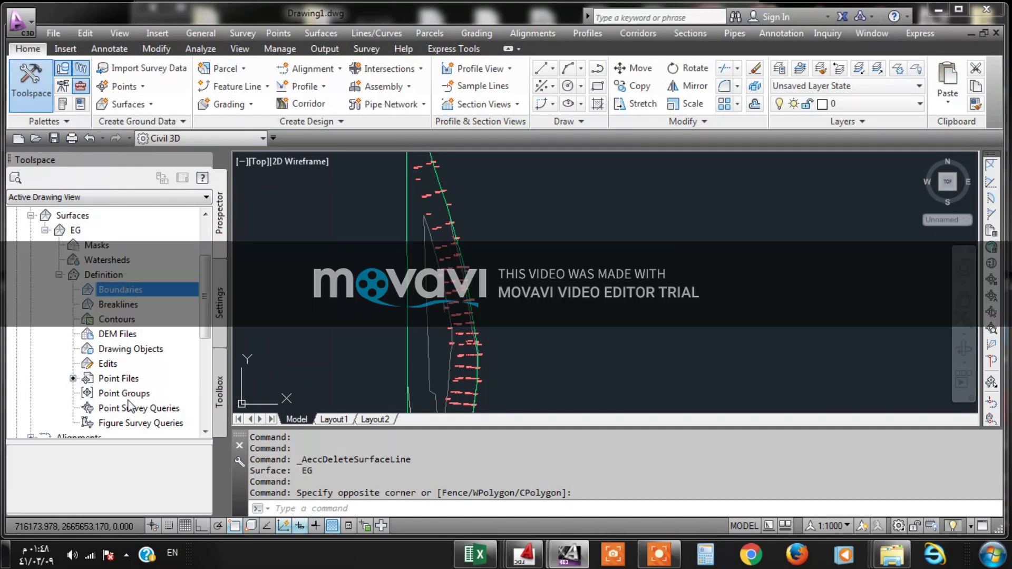
pyautogui.scroll(-1, 129, 407)
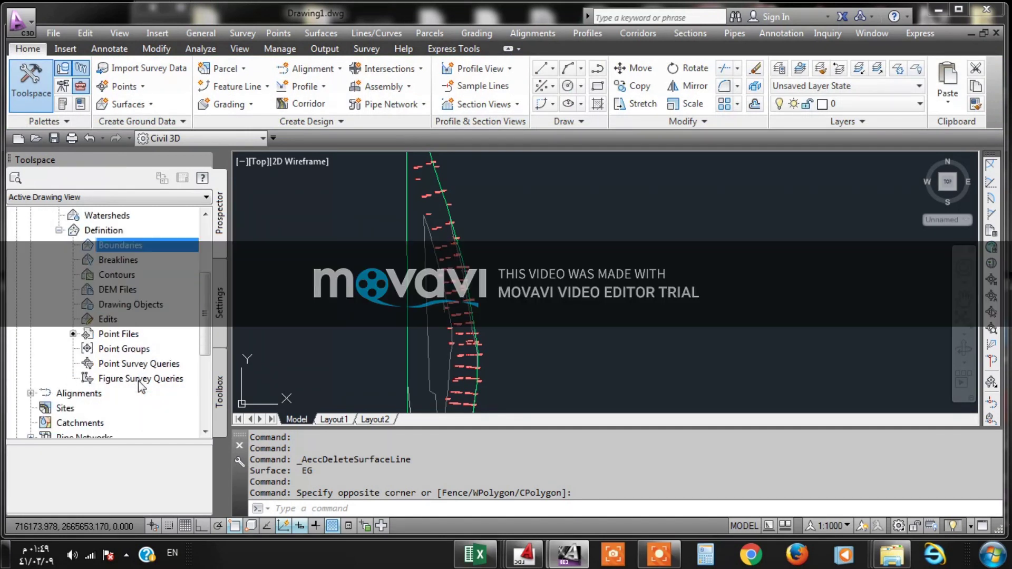
pyautogui.click(133, 306)
pyautogui.click(131, 335)
pyautogui.scroll(2, 100, 264)
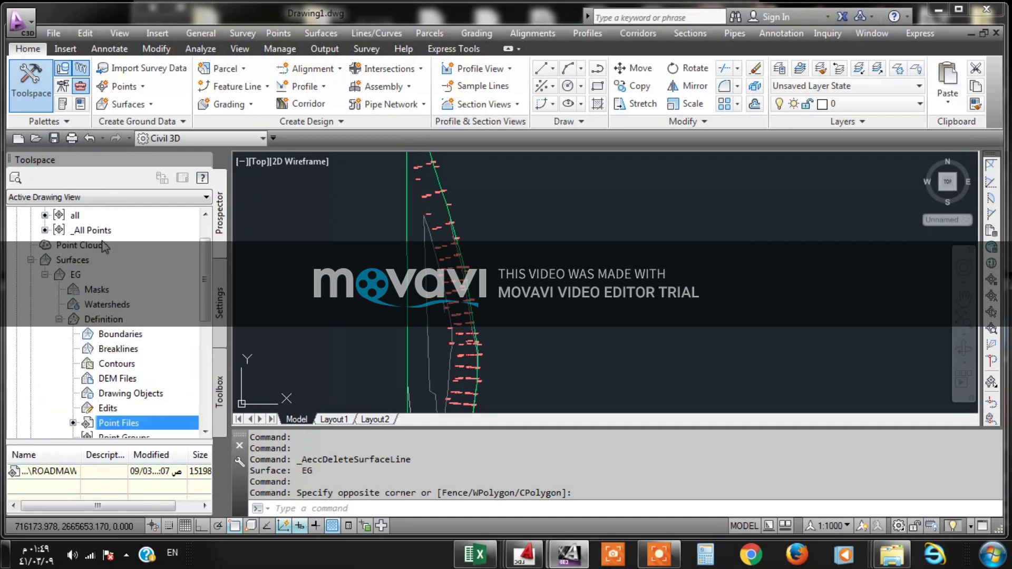
pyautogui.click(74, 260)
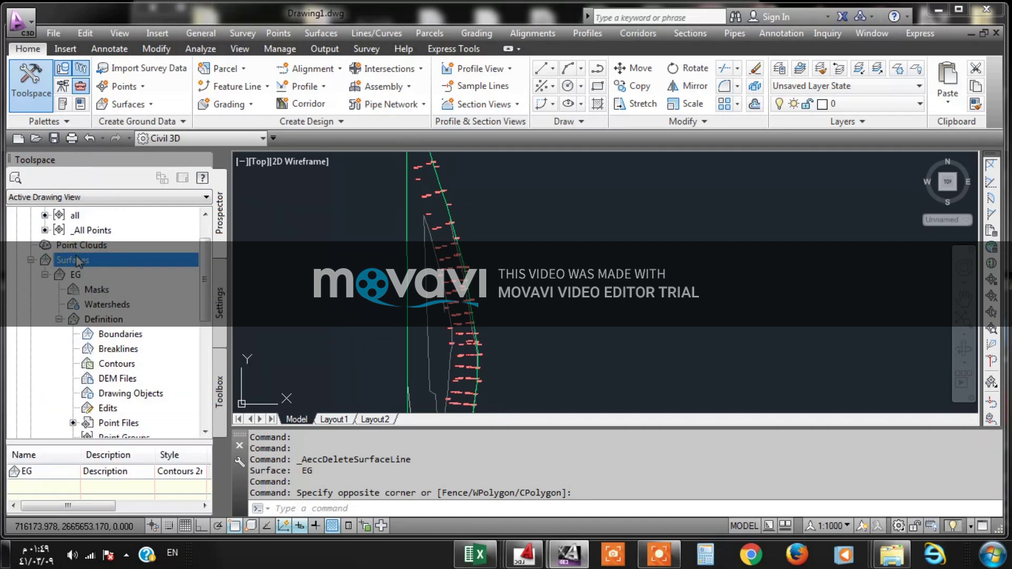
pyautogui.click(102, 308)
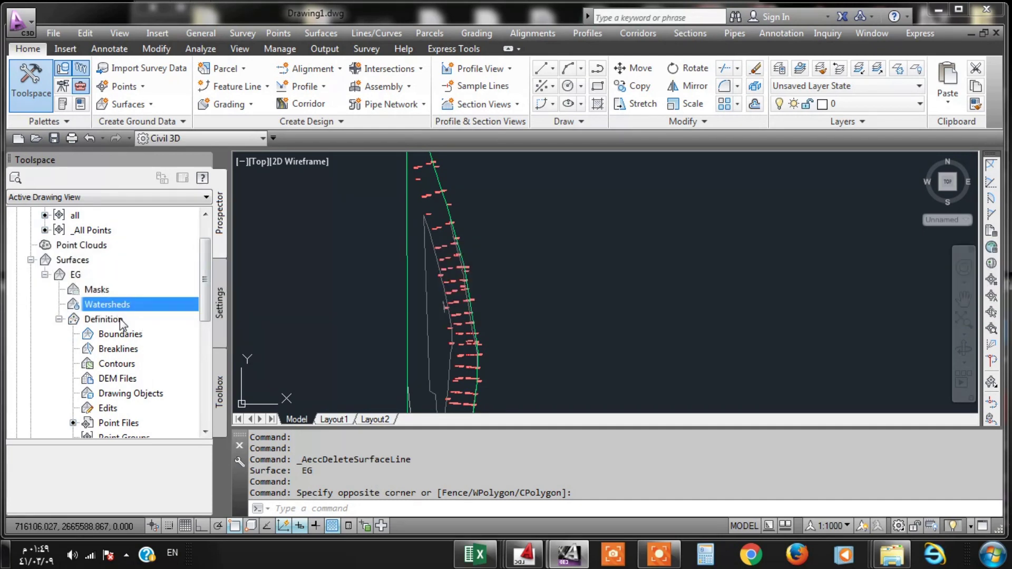
pyautogui.click(407, 283)
pyautogui.rightClick(406, 283)
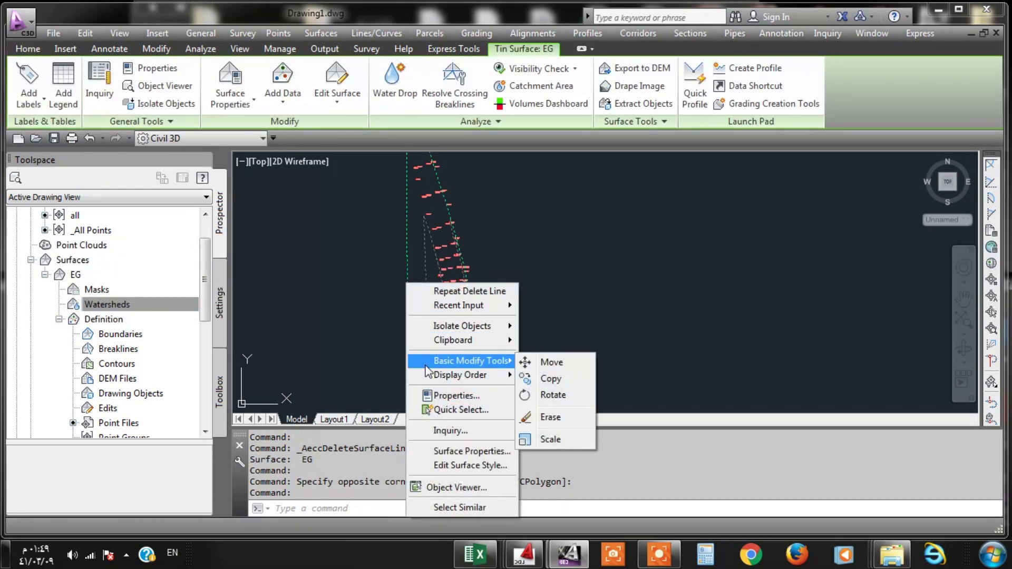
pyautogui.click(456, 397)
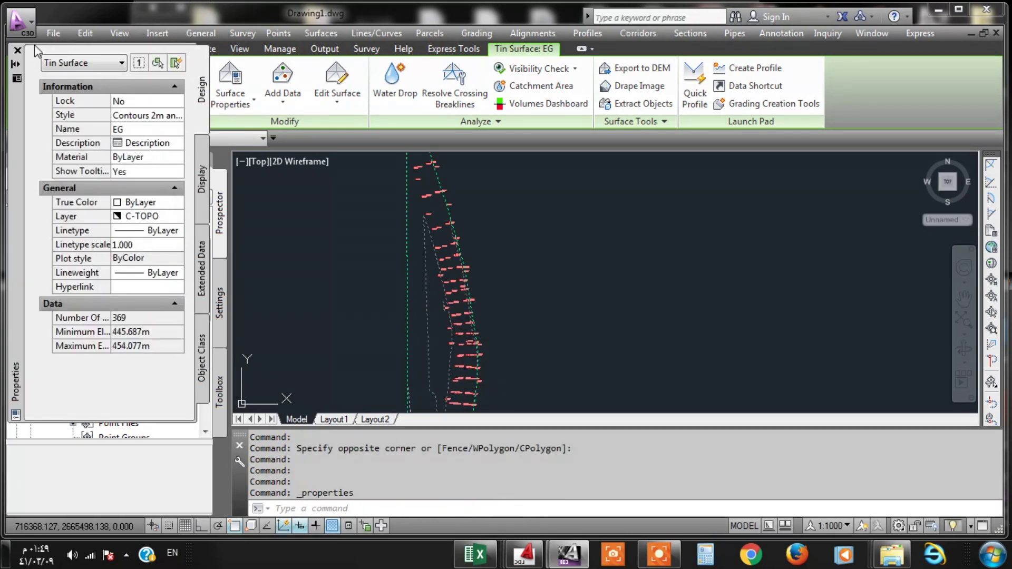
# Step: Change EG's surface style to Contours and Triangles in Surface Properties
pyautogui.rightClick(405, 258)
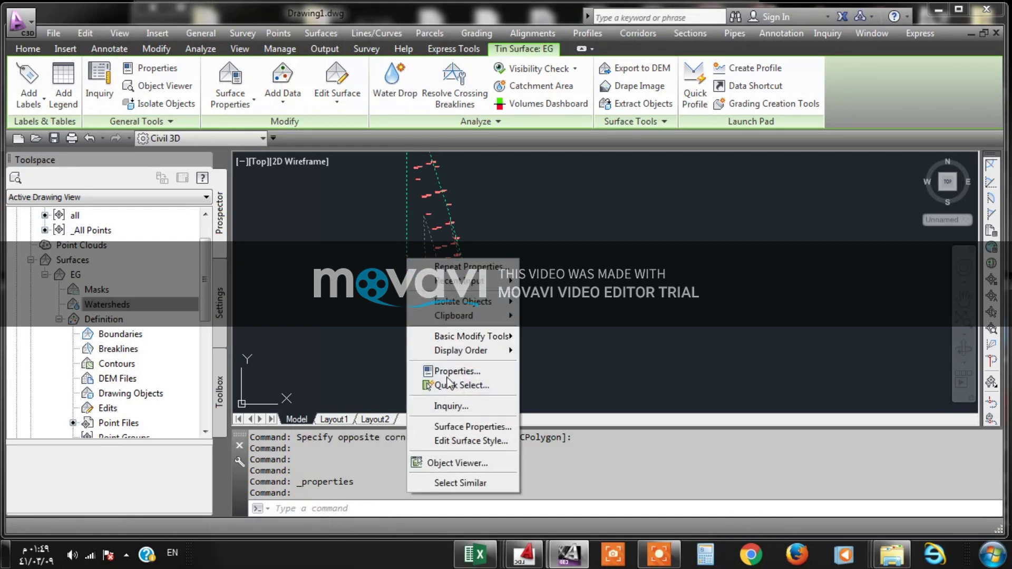
pyautogui.click(468, 428)
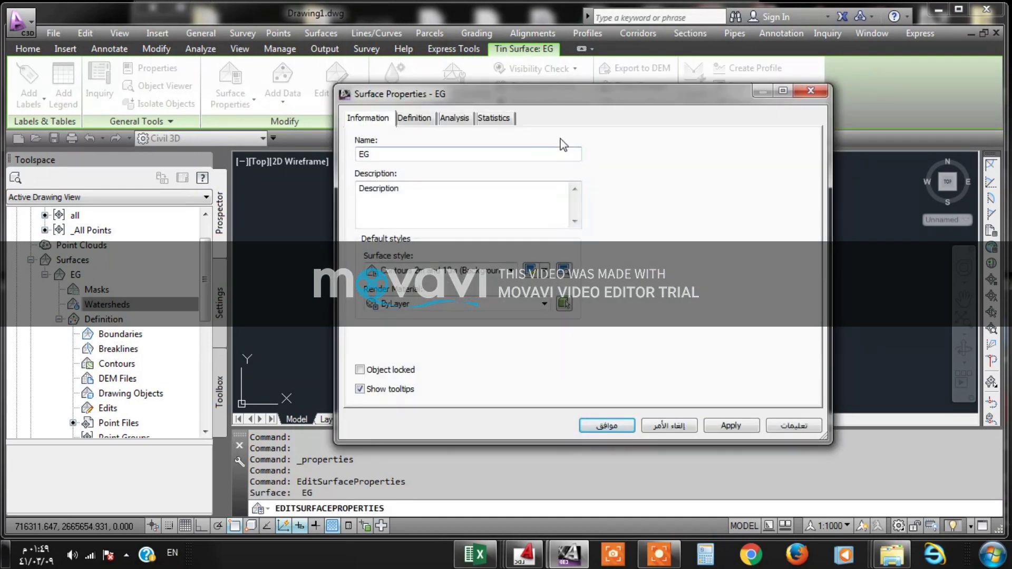
pyautogui.moveTo(552, 94); pyautogui.dragTo(836, 70)
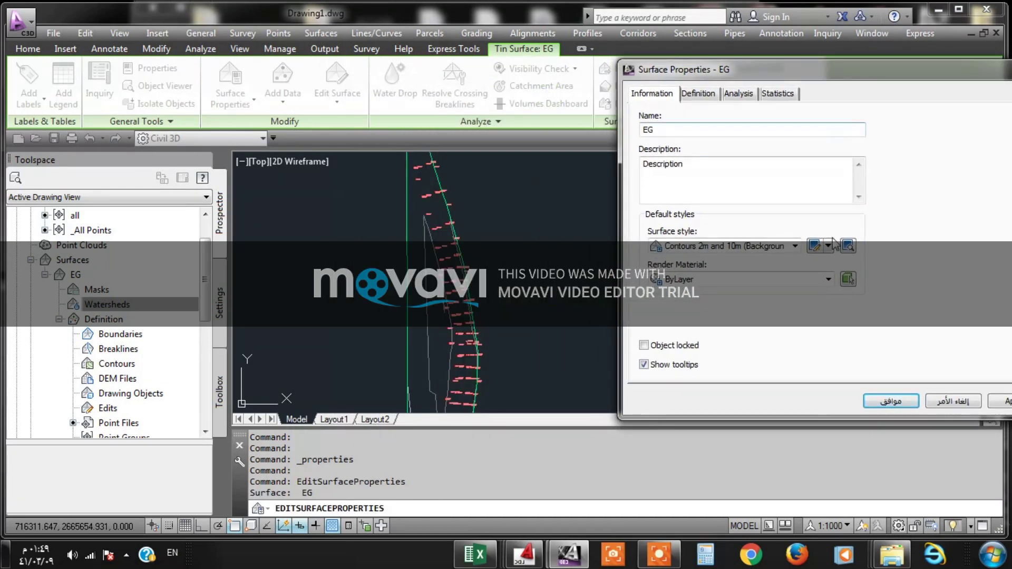
pyautogui.click(795, 246)
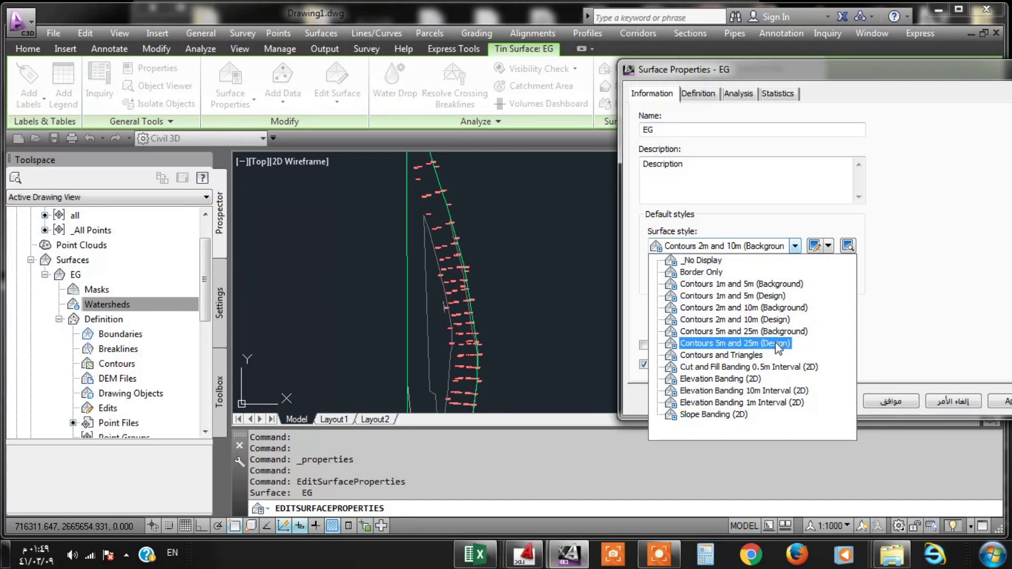
pyautogui.click(715, 355)
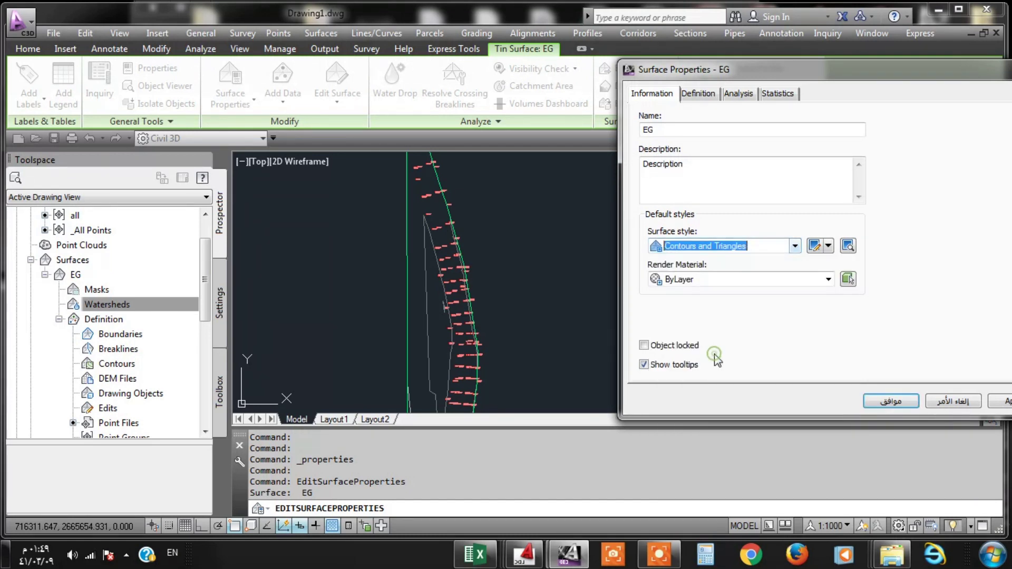
pyautogui.click(1007, 402)
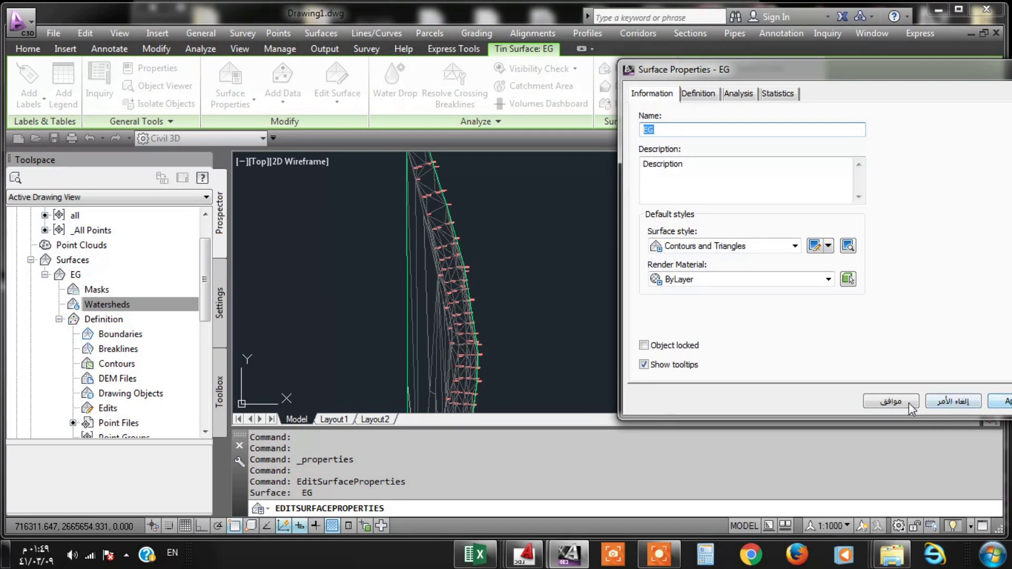
pyautogui.click(890, 401)
pyautogui.scroll(-3, 397, 237)
pyautogui.scroll(-2, 398, 238)
pyautogui.scroll(5, 422, 359)
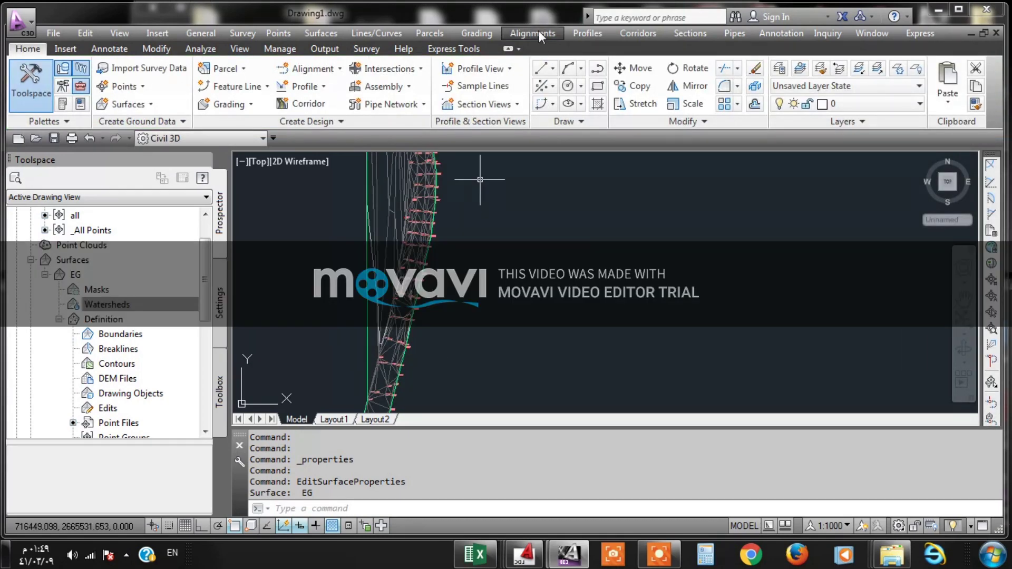
# Step: Run Delete Line on EG and window-select stray edges: 15, then 2 more
pyautogui.click(533, 33)
pyautogui.click(394, 199)
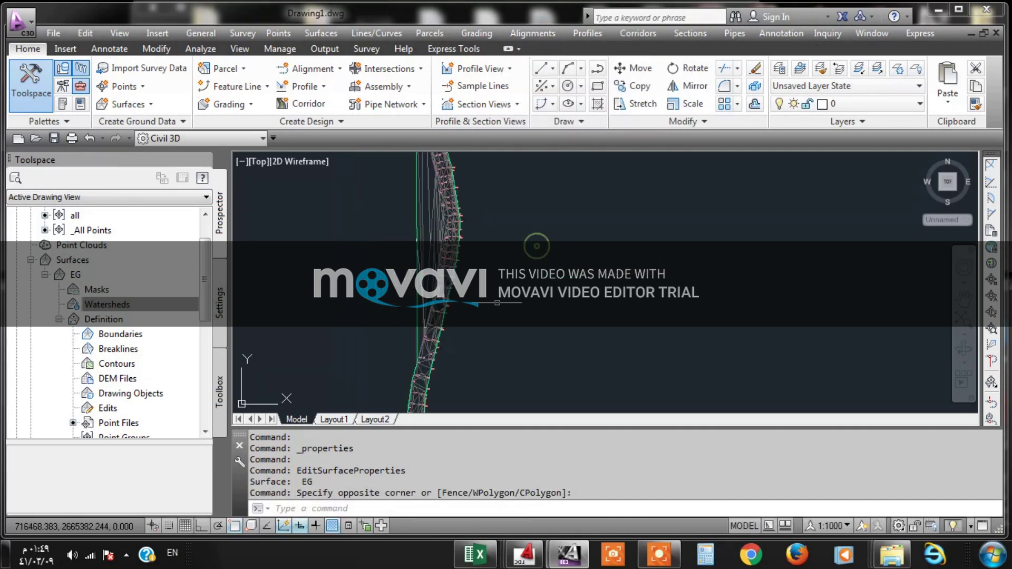
pyautogui.moveTo(363, 206)
pyautogui.mouseDown(button='middle')
pyautogui.moveTo(410, 208)
pyautogui.moveTo(397, 293)
pyautogui.mouseUp(button='middle')
pyautogui.click(587, 33)
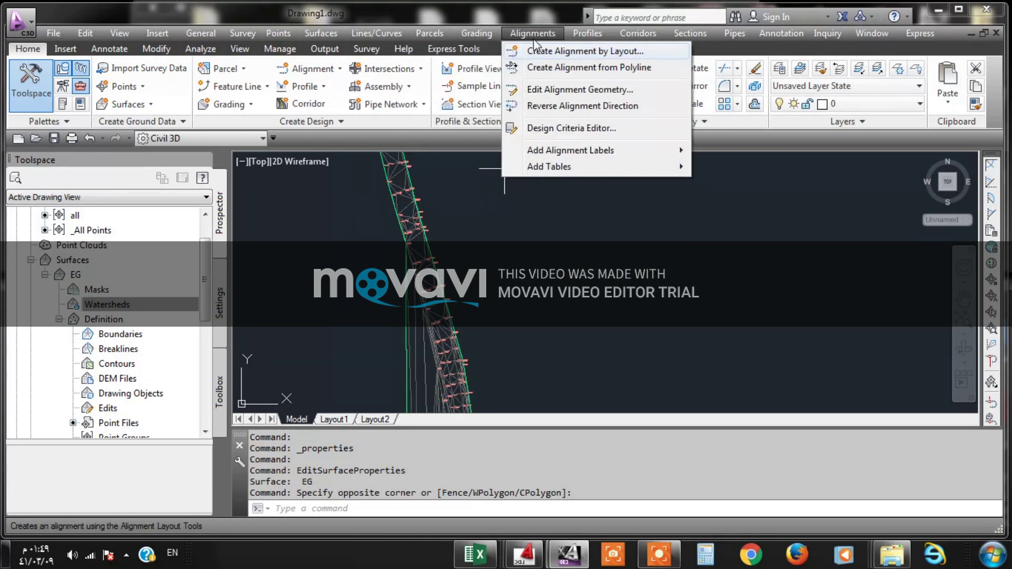
pyautogui.moveTo(321, 33)
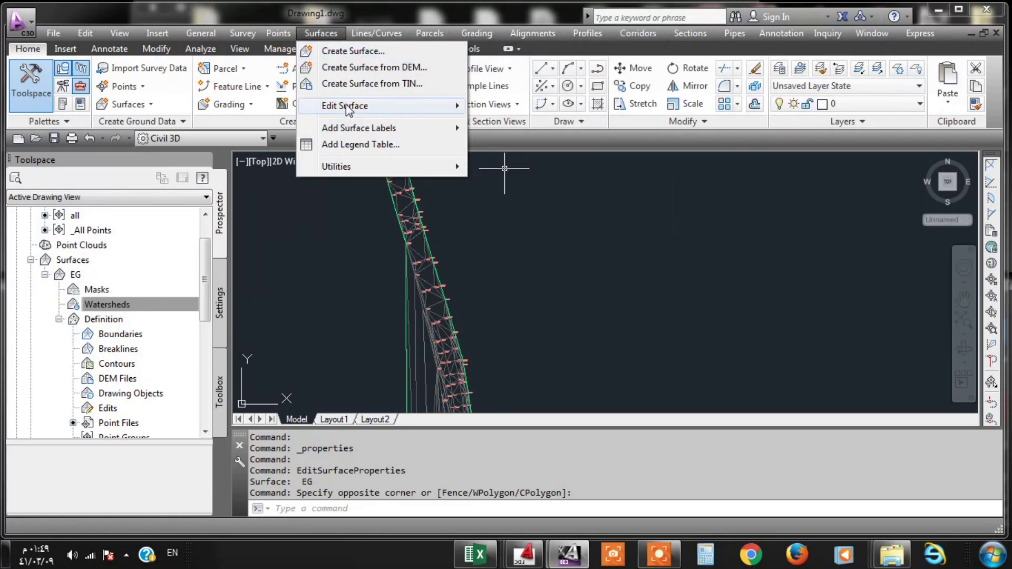
pyautogui.moveTo(345, 106)
pyautogui.click(510, 168)
pyautogui.scroll(2, 448, 211)
pyautogui.scroll(2, 466, 369)
pyautogui.scroll(2, 486, 293)
pyautogui.click(486, 294)
pyautogui.scroll(-3, 422, 293)
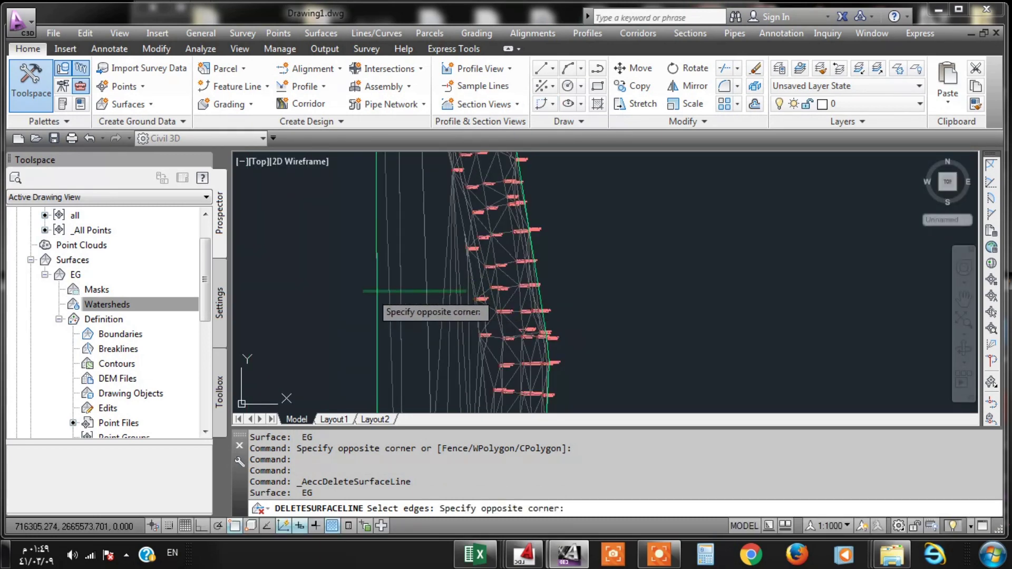
pyautogui.click(347, 292)
pyautogui.scroll(3, 448, 211)
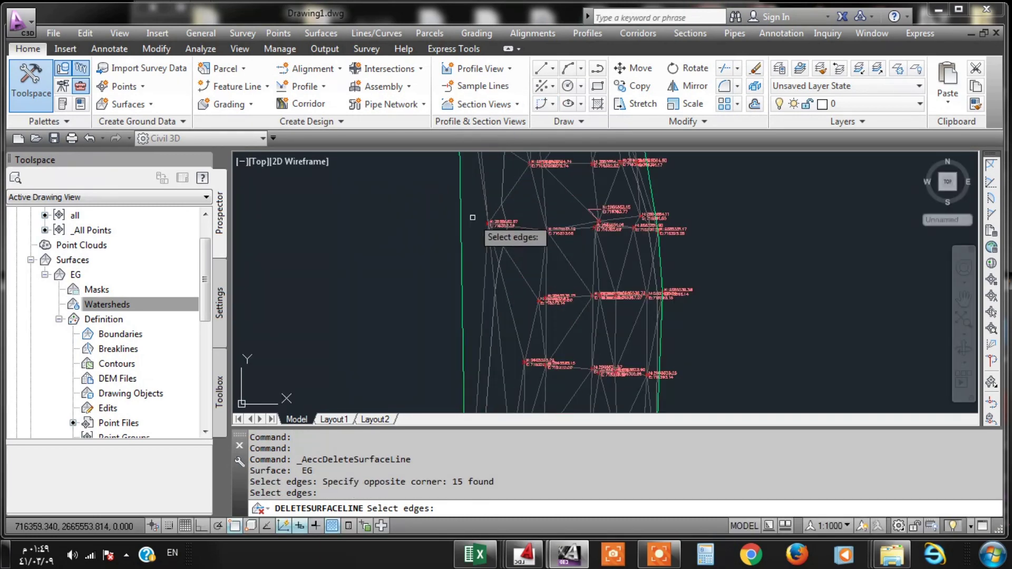
pyautogui.click(485, 238)
pyautogui.click(429, 226)
# Step: Pan along EG's road strip to check remaining edges, then finish the line deletion
pyautogui.scroll(-3, 448, 338)
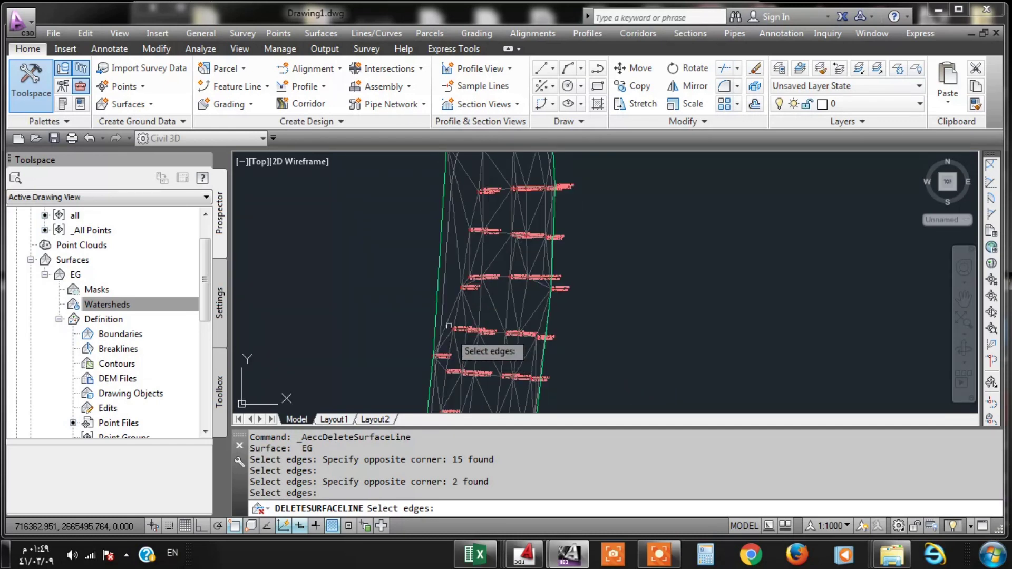
pyautogui.moveTo(448, 182); pyautogui.dragTo(447, 307, button='middle')
pyautogui.scroll(5, 443, 327)
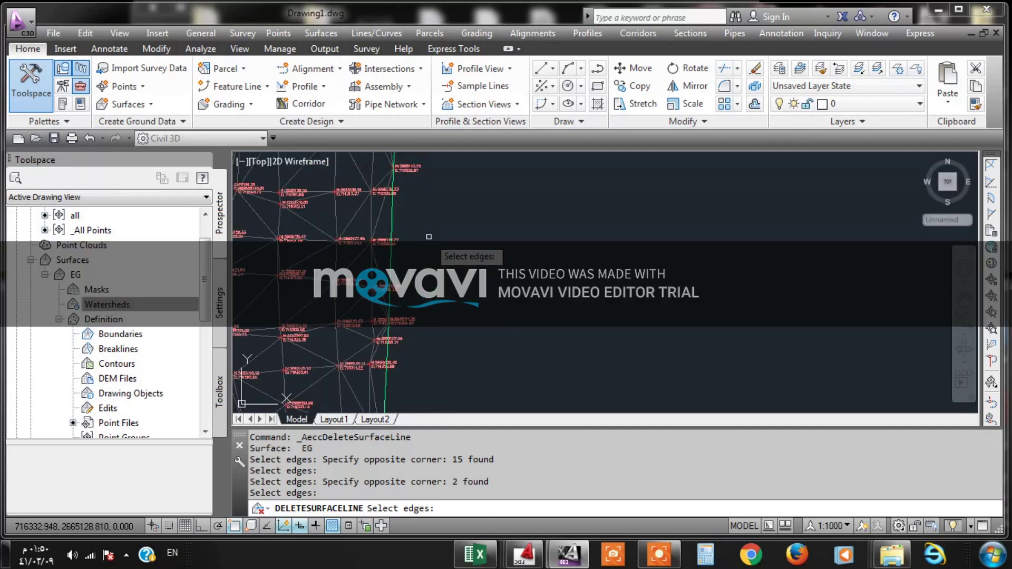
pyautogui.scroll(3, 423, 355)
pyautogui.scroll(-3, 412, 355)
pyautogui.scroll(-2, 422, 359)
pyautogui.scroll(5, 453, 192)
pyautogui.scroll(2, 416, 263)
pyautogui.scroll(-2, 421, 295)
pyautogui.scroll(-2, 437, 279)
pyautogui.scroll(-2, 430, 342)
pyautogui.scroll(2, 429, 327)
pyautogui.scroll(2, 418, 242)
pyautogui.scroll(2, 396, 214)
pyautogui.scroll(3, 401, 211)
pyautogui.scroll(-4, 477, 297)
pyautogui.scroll(2, 423, 290)
pyautogui.scroll(2, 420, 243)
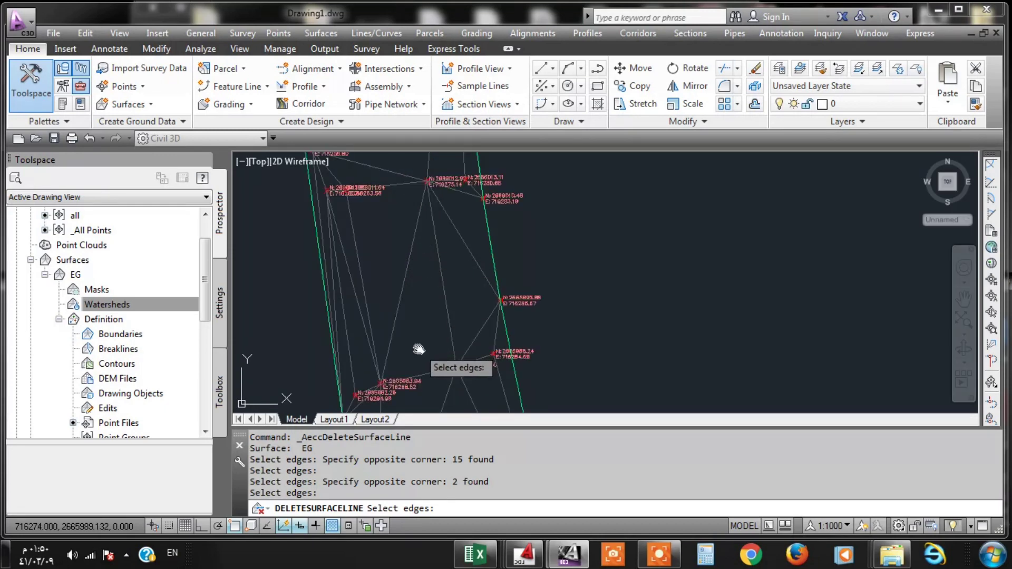
pyautogui.scroll(-3, 420, 253)
pyautogui.scroll(-3, 432, 232)
pyautogui.scroll(4, 409, 227)
pyautogui.scroll(1, 427, 338)
pyautogui.moveTo(408, 278); pyautogui.dragTo(395, 218, button='middle')
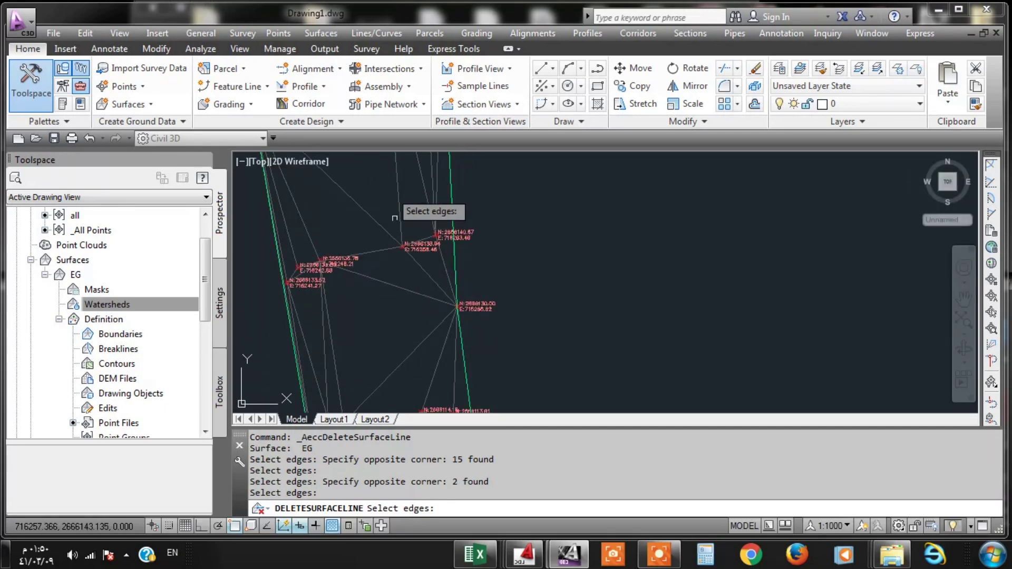
pyautogui.scroll(-3, 395, 289)
pyautogui.scroll(1, 413, 289)
pyautogui.scroll(1, 380, 244)
pyautogui.scroll(-1, 377, 232)
pyautogui.scroll(-1, 372, 317)
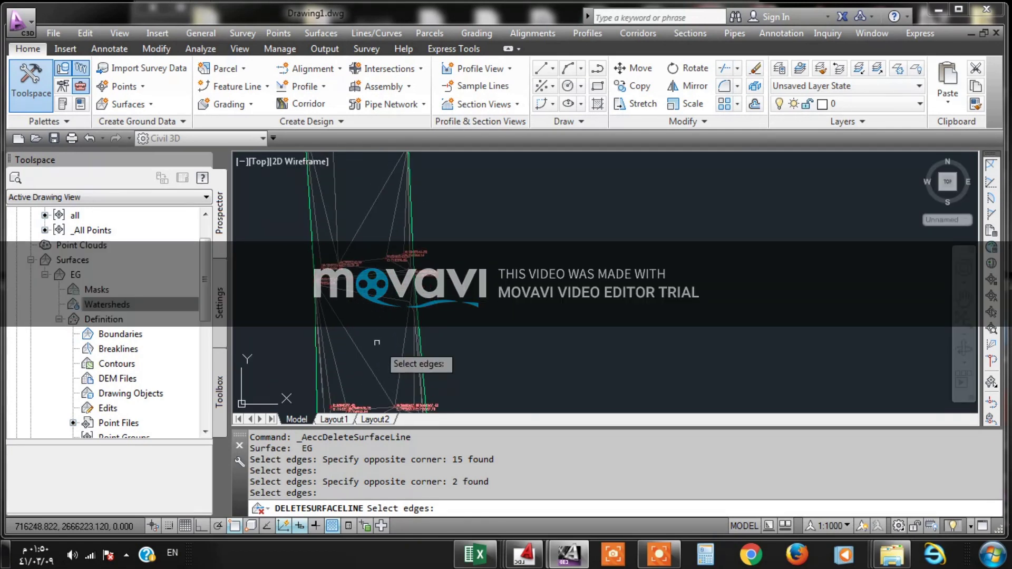
pyautogui.scroll(4, 370, 327)
pyautogui.scroll(-3, 398, 227)
pyautogui.scroll(1, 390, 232)
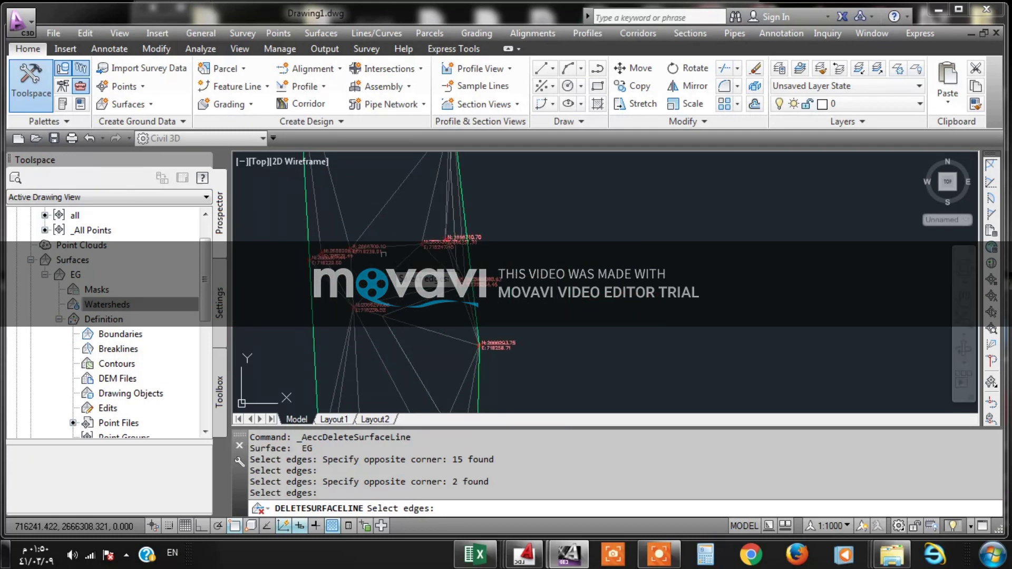
pyautogui.moveTo(372, 174); pyautogui.dragTo(391, 403, button='middle')
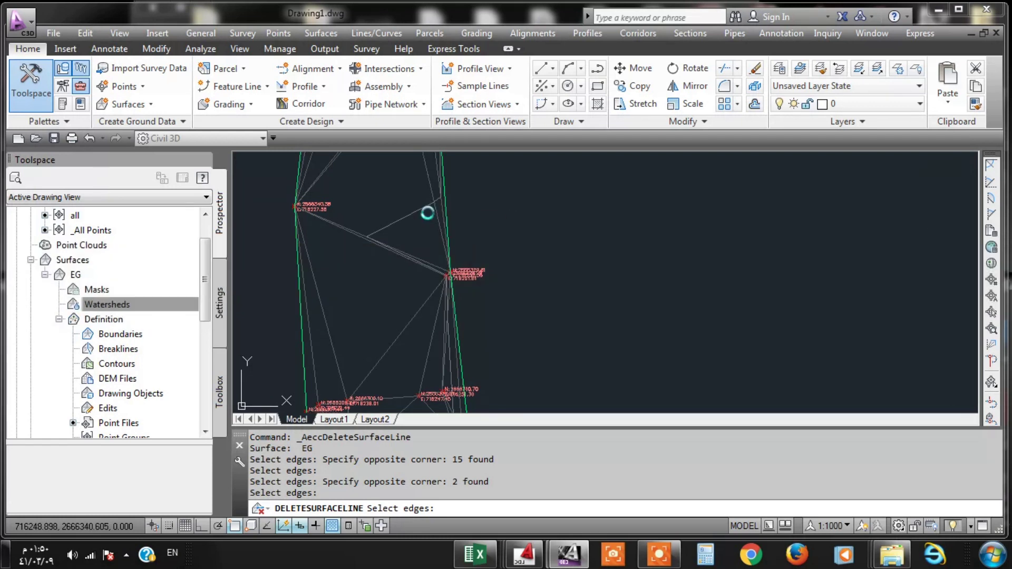
pyautogui.moveTo(434, 206); pyautogui.dragTo(422, 305, button='middle')
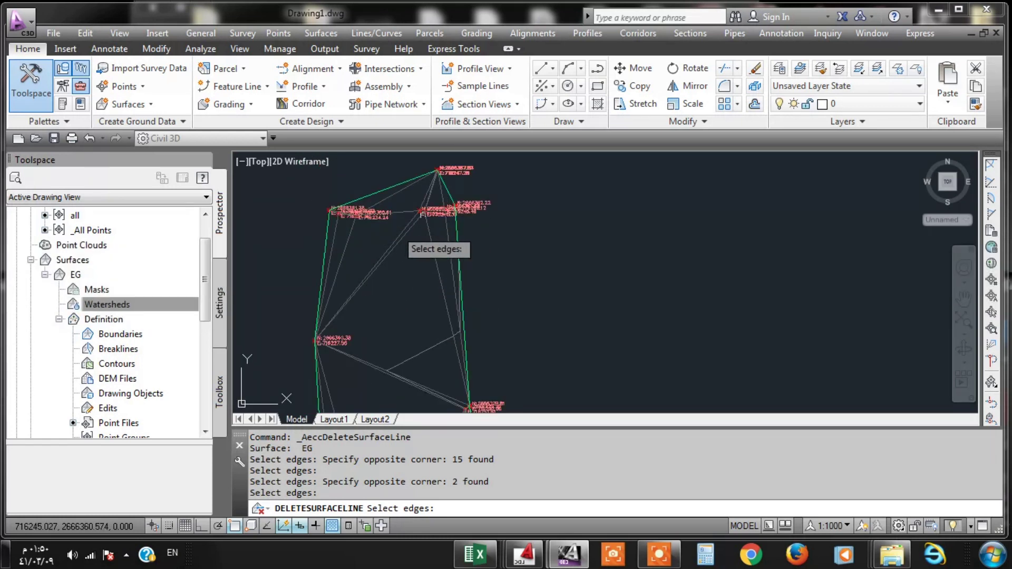
pyautogui.press('Return')
pyautogui.click(316, 33)
pyautogui.moveTo(345, 106)
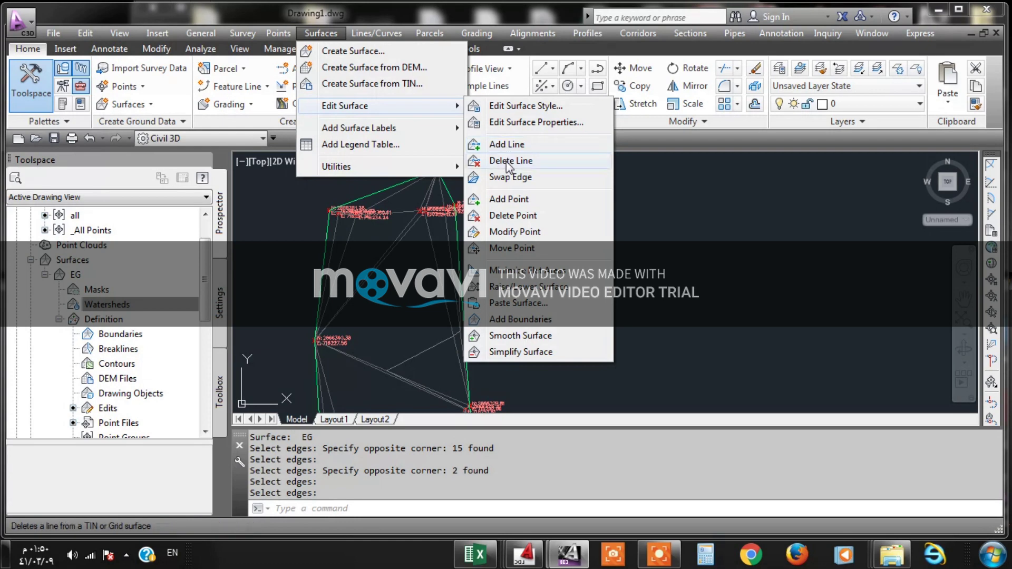
# Step: Start Swap Edge on surface EG and dismiss the no-edge warning from the first pick
pyautogui.click(520, 178)
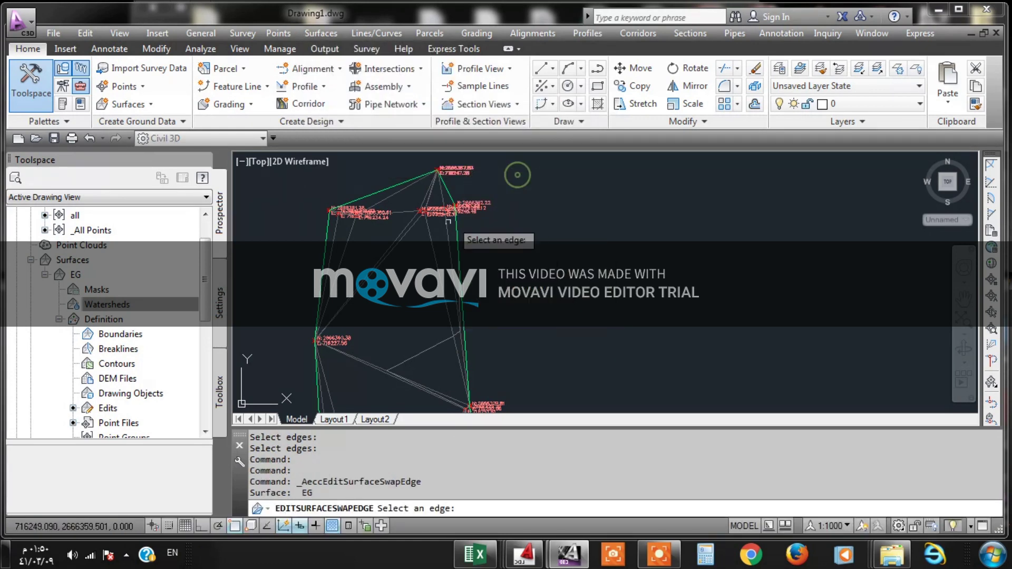
pyautogui.scroll(3, 414, 190)
pyautogui.scroll(-3, 401, 200)
pyautogui.scroll(5, 379, 197)
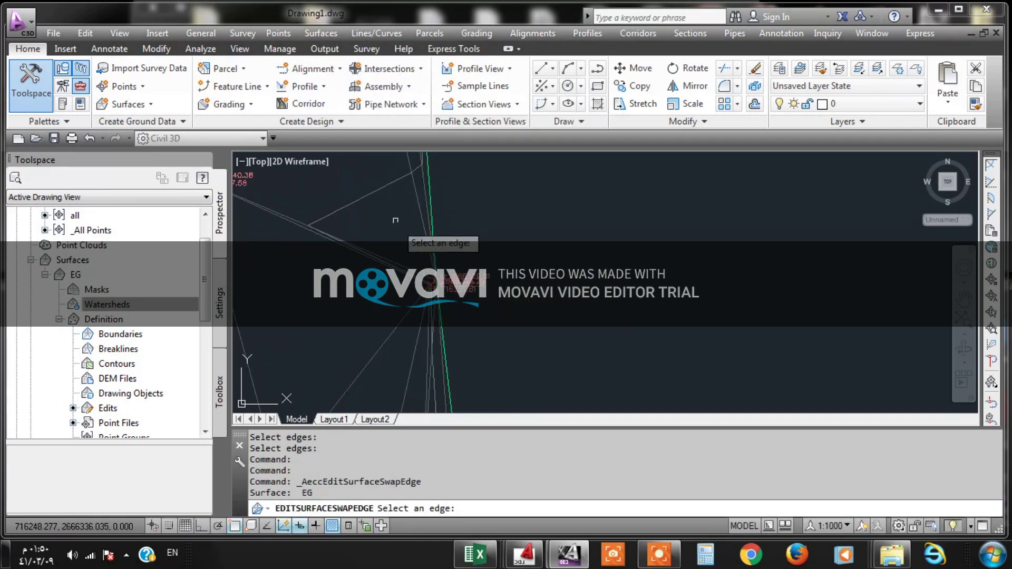
pyautogui.click(369, 195)
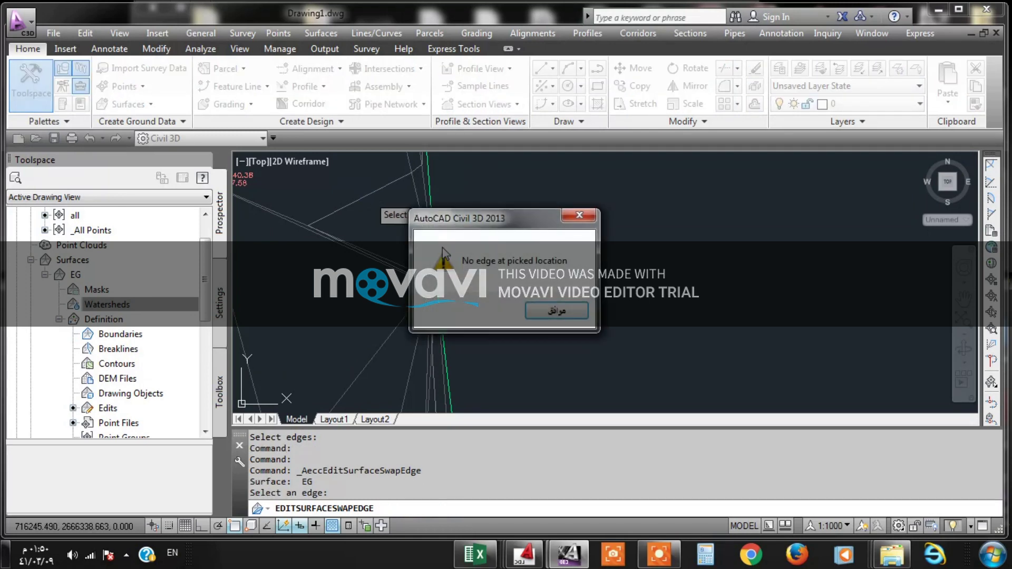
pyautogui.click(556, 312)
# Step: Bring the lower survey points into view and flip a triangle edge there
pyautogui.scroll(-4, 376, 208)
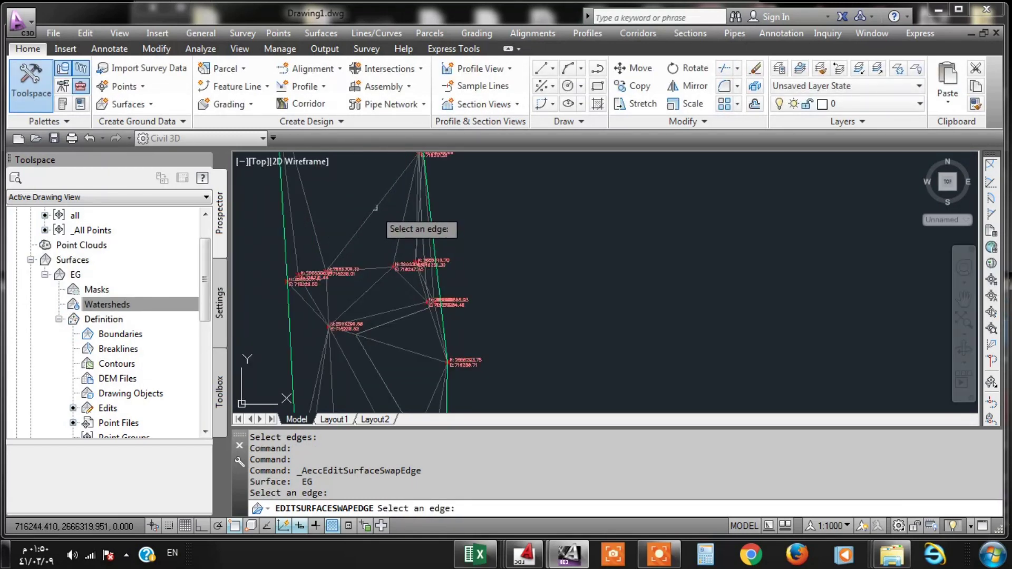
pyautogui.scroll(2, 398, 324)
pyautogui.moveTo(398, 324)
pyautogui.mouseDown(button='middle')
pyautogui.moveTo(399, 154)
pyautogui.moveTo(382, 41)
pyautogui.mouseUp(button='middle')
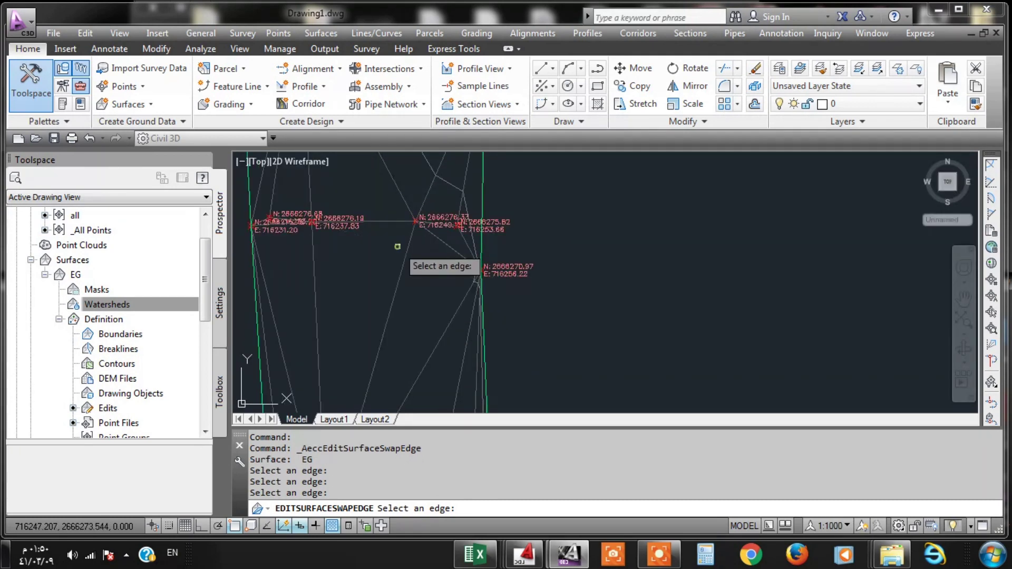
pyautogui.scroll(-4, 398, 247)
pyautogui.scroll(2, 400, 303)
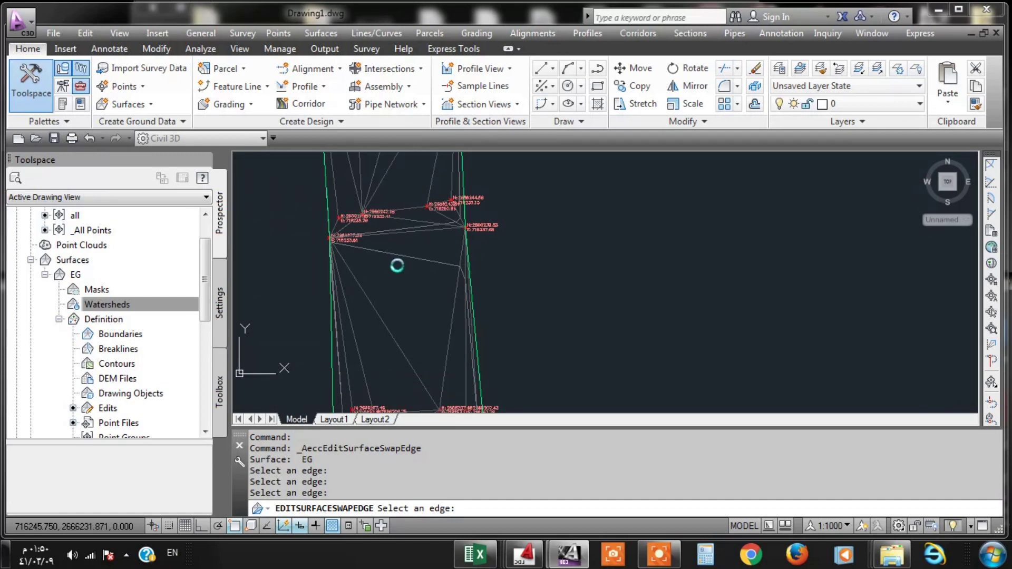
pyautogui.scroll(4, 420, 197)
pyautogui.moveTo(414, 208); pyautogui.dragTo(410, 263, button='middle')
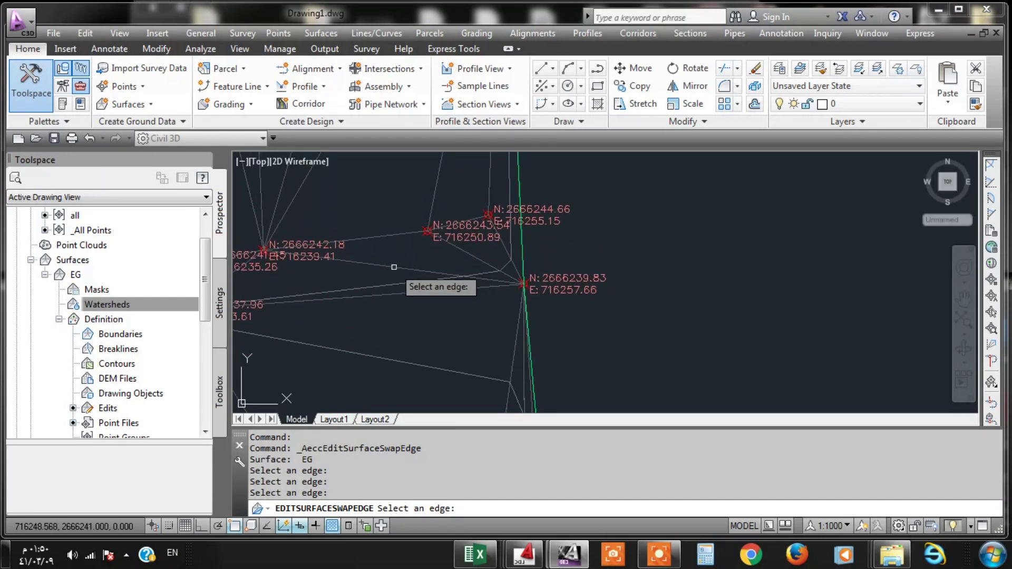
pyautogui.click(394, 267)
# Step: Flip the triangle edge near the top points around N:2666172.78
pyautogui.scroll(-2, 400, 266)
pyautogui.scroll(-2, 427, 210)
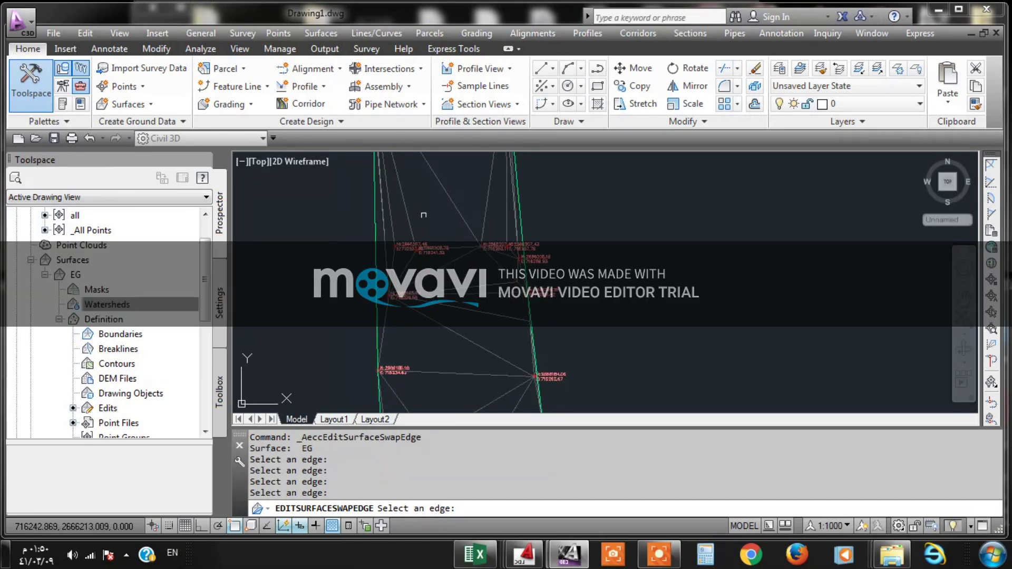
pyautogui.scroll(2, 459, 324)
pyautogui.scroll(-3, 448, 224)
pyautogui.scroll(4, 437, 215)
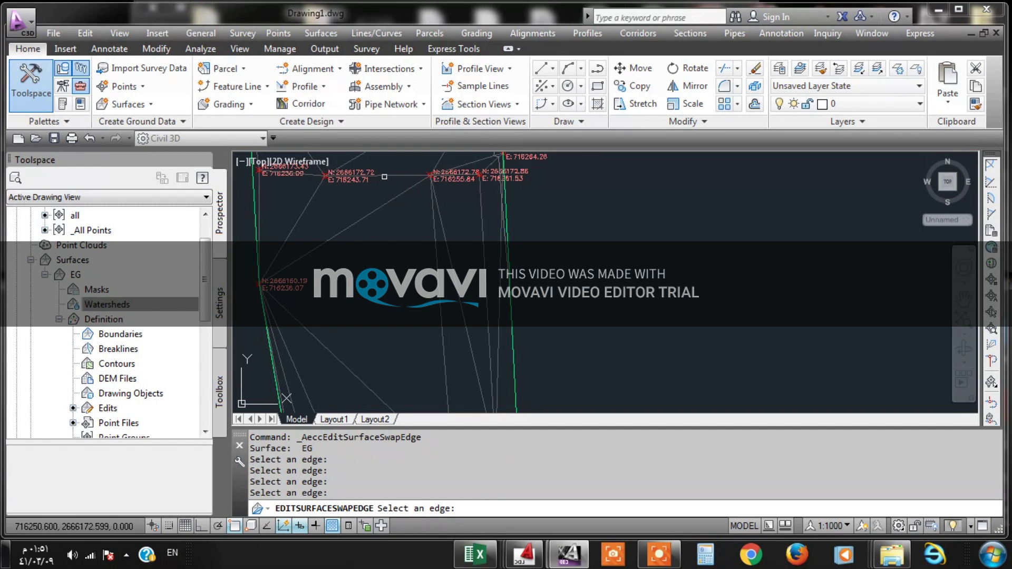
pyautogui.moveTo(384, 177); pyautogui.dragTo(393, 215, button='middle')
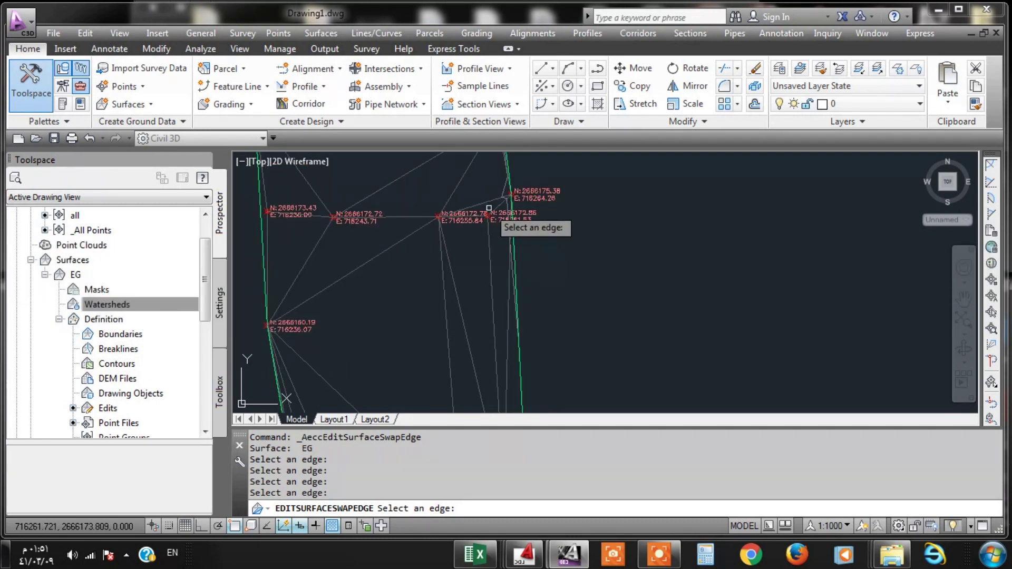
pyautogui.click(488, 201)
# Step: Pan along the road strip to reach further parts of the triangulation
pyautogui.moveTo(401, 342); pyautogui.dragTo(404, 237, button='middle')
pyautogui.moveTo(398, 369); pyautogui.dragTo(400, 258, button='middle')
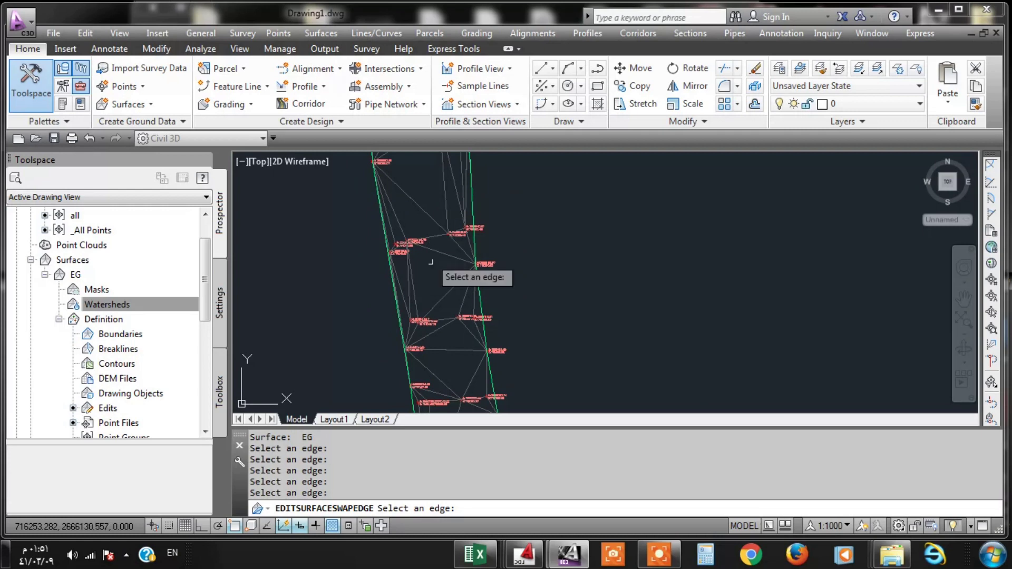
pyautogui.moveTo(411, 342); pyautogui.dragTo(414, 237, button='middle')
pyautogui.moveTo(471, 263); pyautogui.dragTo(461, 208, button='middle')
pyautogui.moveTo(462, 382); pyautogui.dragTo(452, 327, button='middle')
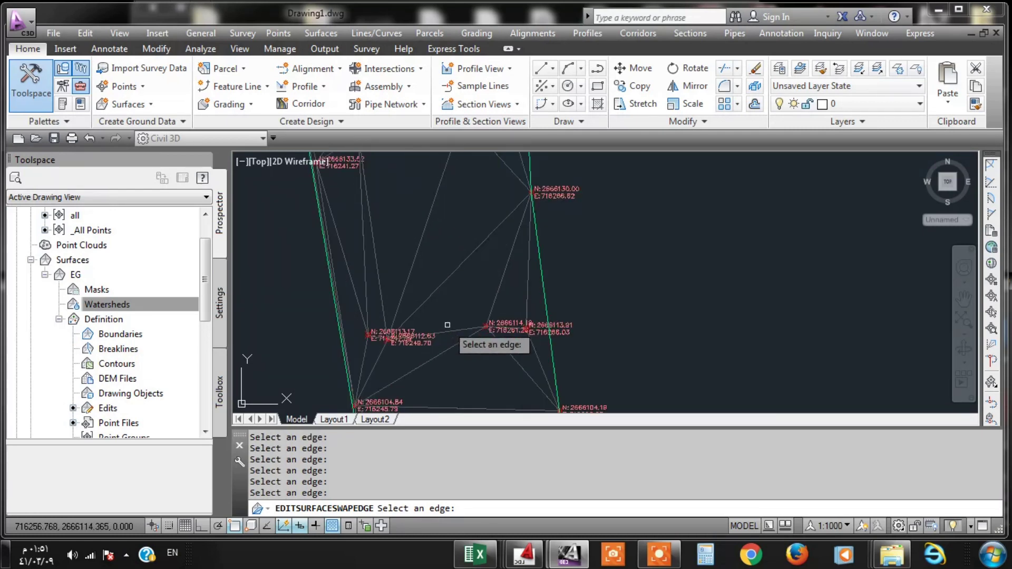
pyautogui.moveTo(431, 234); pyautogui.dragTo(423, 179, button='middle')
pyautogui.moveTo(443, 245)
pyautogui.mouseDown(button='middle')
pyautogui.moveTo(440, 222)
pyautogui.moveTo(413, 219)
pyautogui.mouseUp(button='middle')
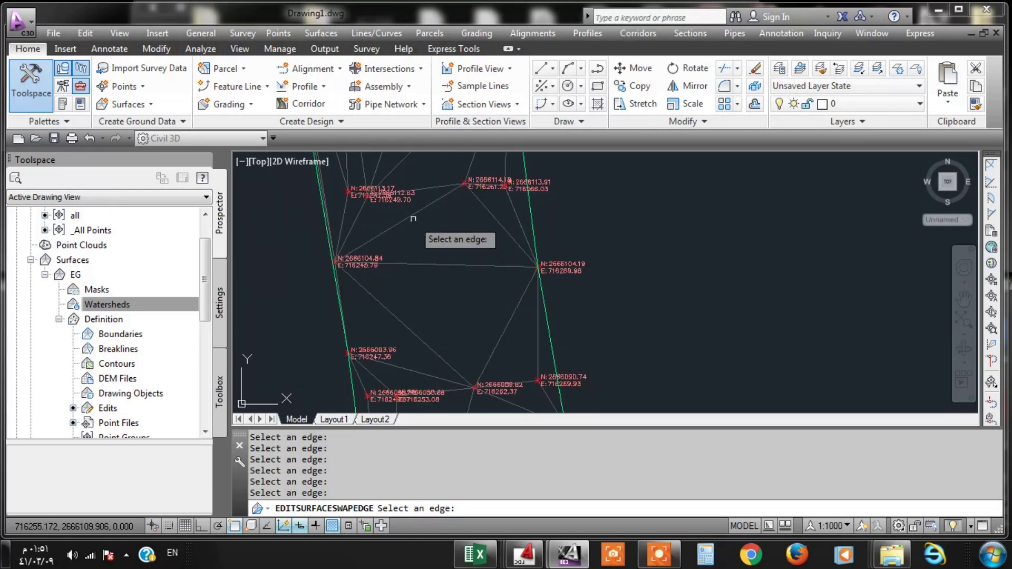
pyautogui.scroll(-2, 413, 214)
pyautogui.moveTo(430, 326)
pyautogui.mouseDown(button='middle')
pyautogui.moveTo(429, 200)
pyautogui.moveTo(423, 311)
pyautogui.mouseUp(button='middle')
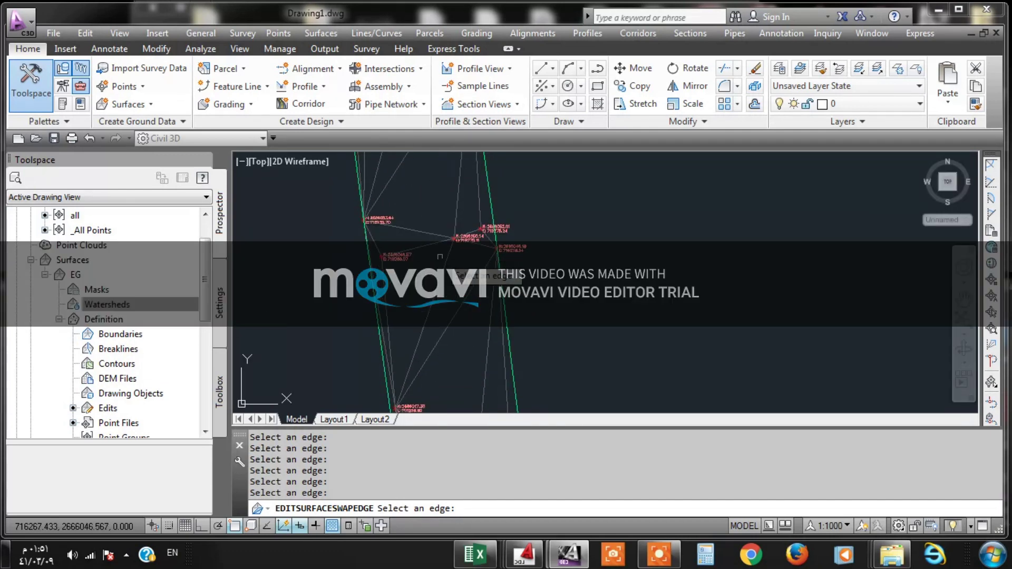
pyautogui.scroll(-2, 423, 311)
pyautogui.moveTo(423, 311); pyautogui.dragTo(386, 153, button='middle')
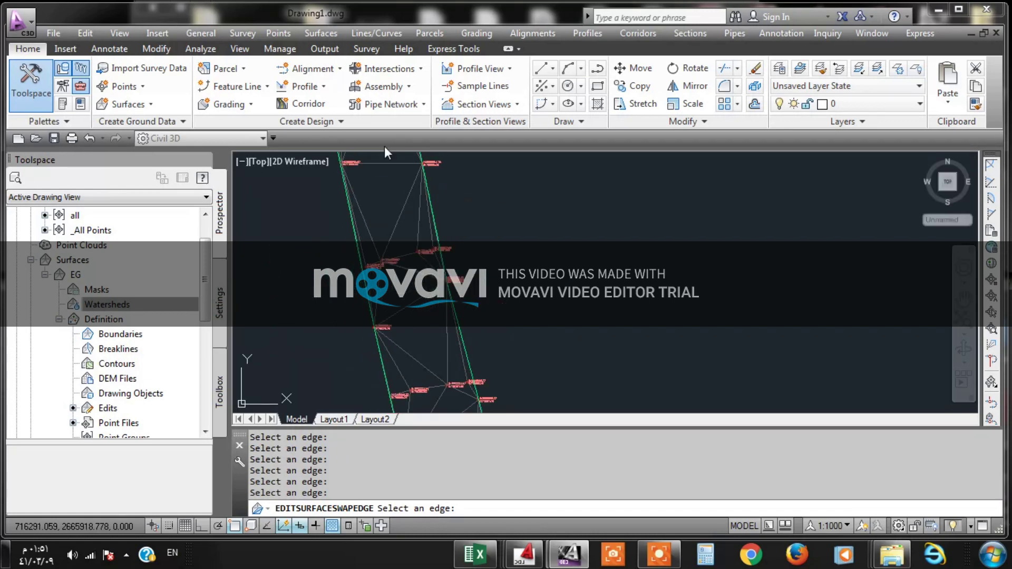
# Step: Inspect the remaining surface strip and end the edge-swapping command
pyautogui.scroll(4, 407, 262)
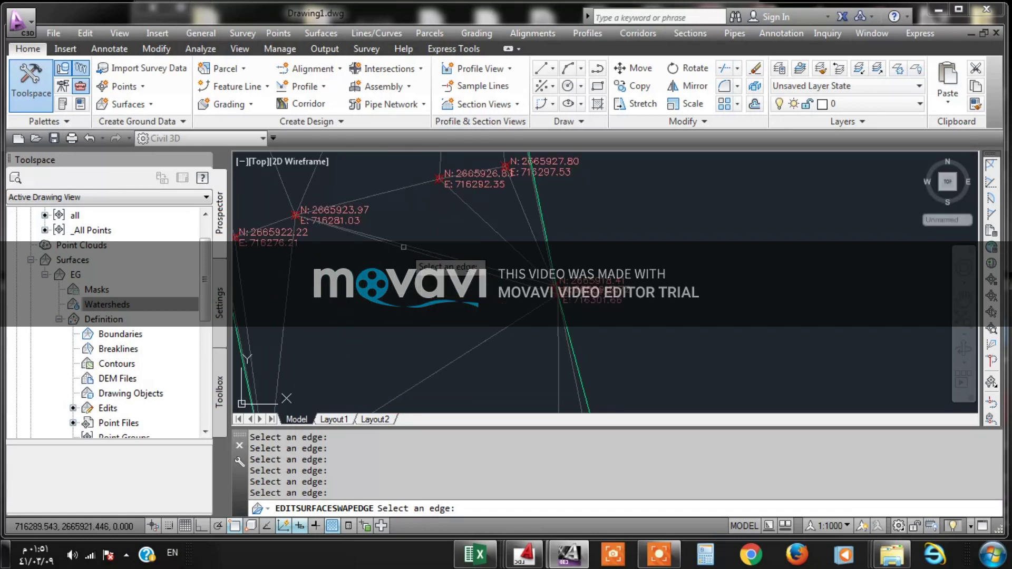
pyautogui.scroll(-3, 400, 215)
pyautogui.scroll(3, 401, 215)
pyautogui.scroll(-2, 399, 210)
pyautogui.scroll(-1, 412, 283)
pyautogui.scroll(3, 411, 285)
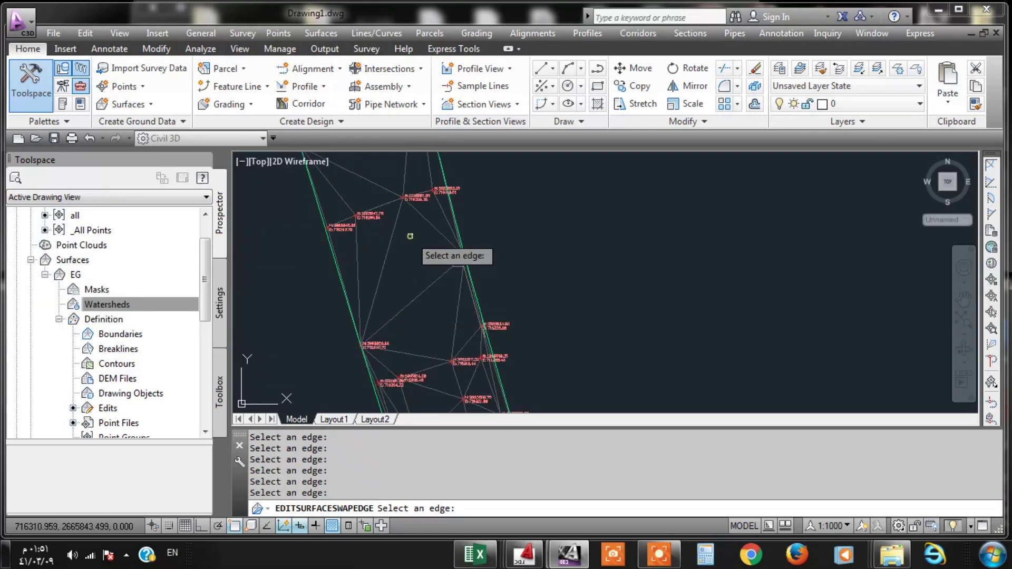
pyautogui.moveTo(403, 200); pyautogui.dragTo(382, 228, button='middle')
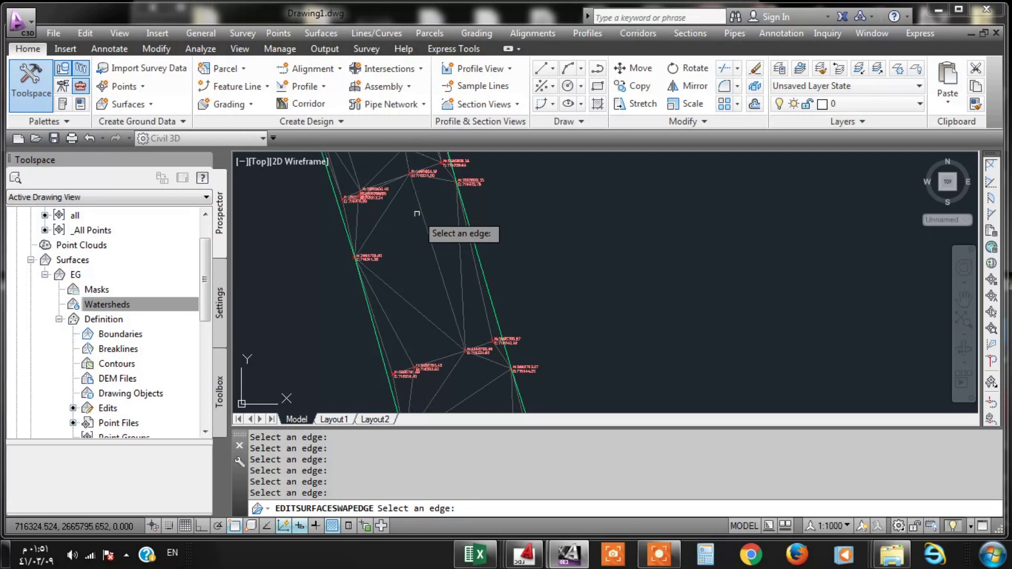
pyautogui.scroll(-3, 417, 213)
pyautogui.scroll(3, 414, 228)
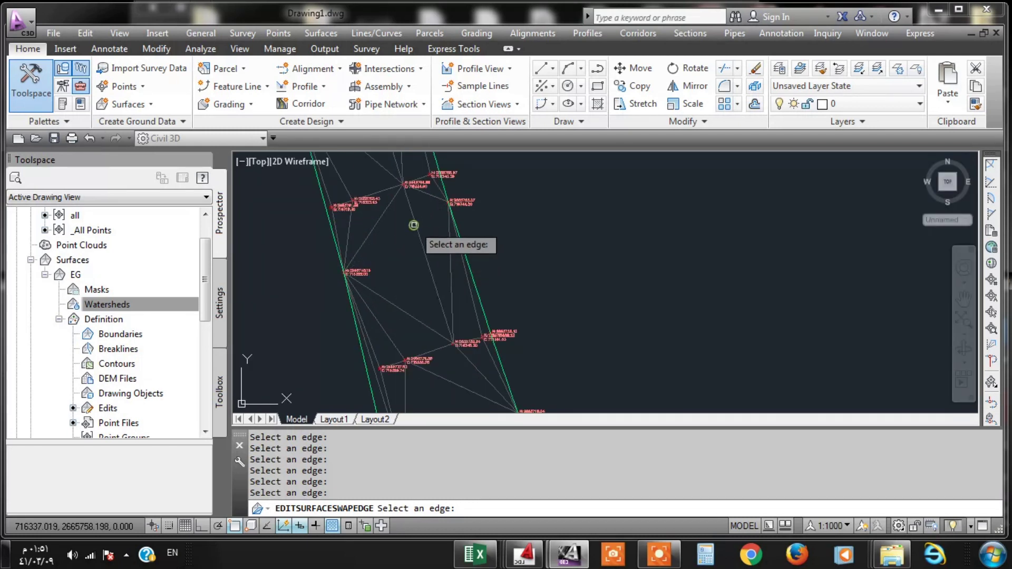
pyautogui.scroll(-2, 413, 225)
pyautogui.scroll(-2, 415, 227)
pyautogui.scroll(-2, 416, 222)
pyautogui.scroll(-1, 418, 249)
pyautogui.scroll(2, 418, 249)
pyautogui.scroll(3, 464, 227)
pyautogui.press('Return')
pyautogui.click(470, 249)
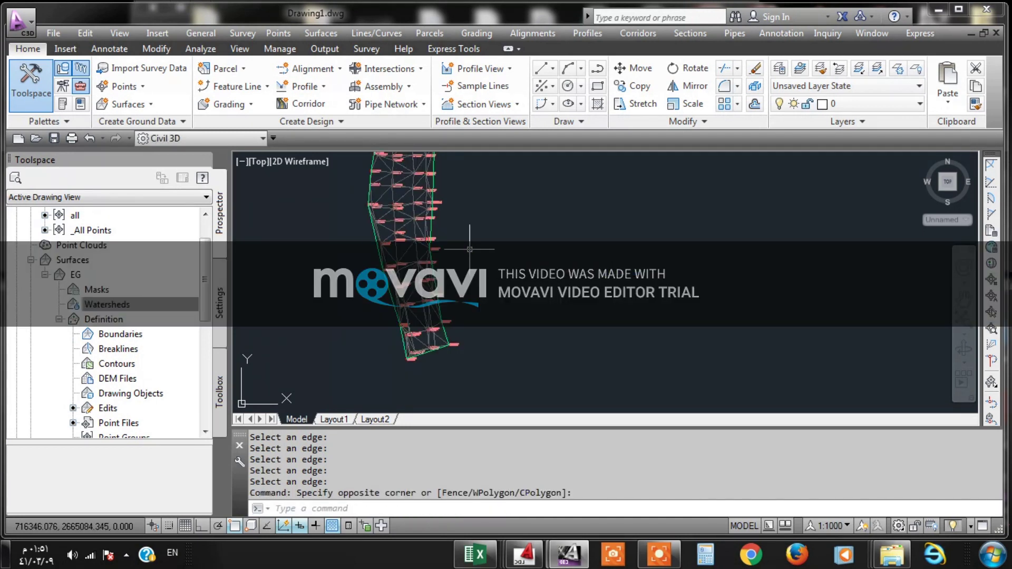
# Step: Apply the Contours 1m and 5m (Background) style to surface EG
pyautogui.scroll(-2, 469, 250)
pyautogui.scroll(-2, 448, 237)
pyautogui.scroll(3, 422, 224)
pyautogui.scroll(3, 415, 219)
pyautogui.click(358, 240)
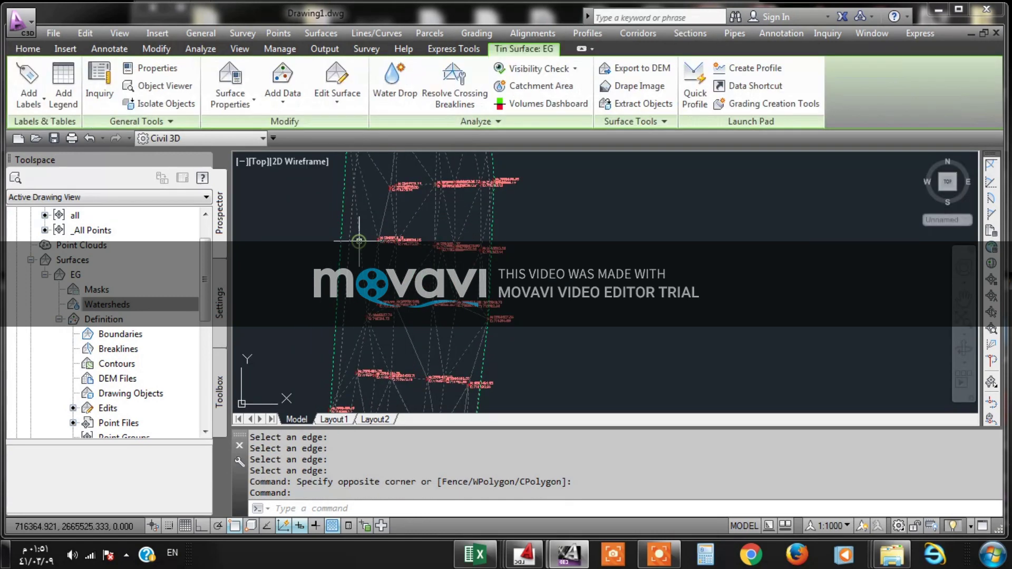
pyautogui.rightClick(358, 241)
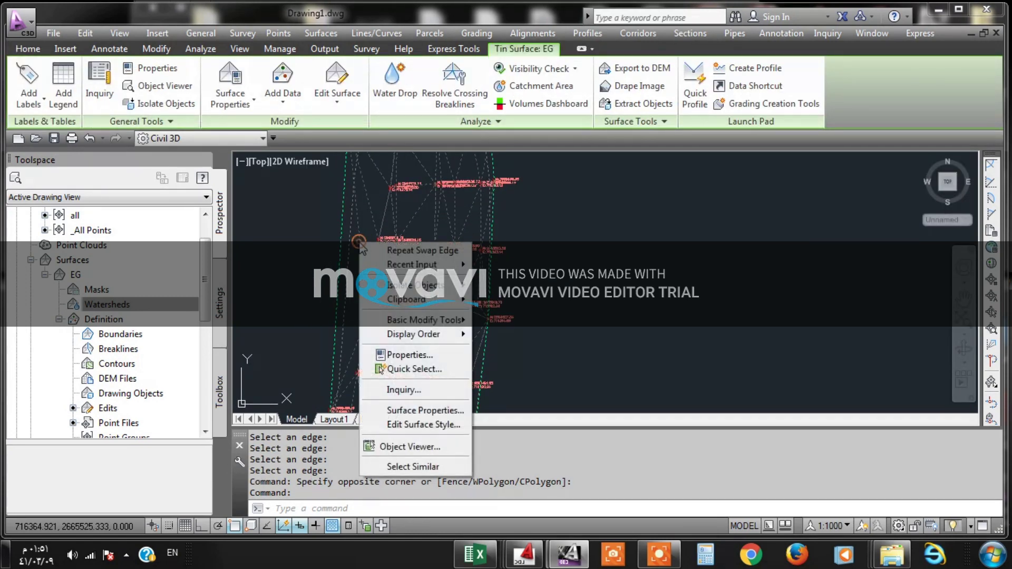
pyautogui.click(412, 408)
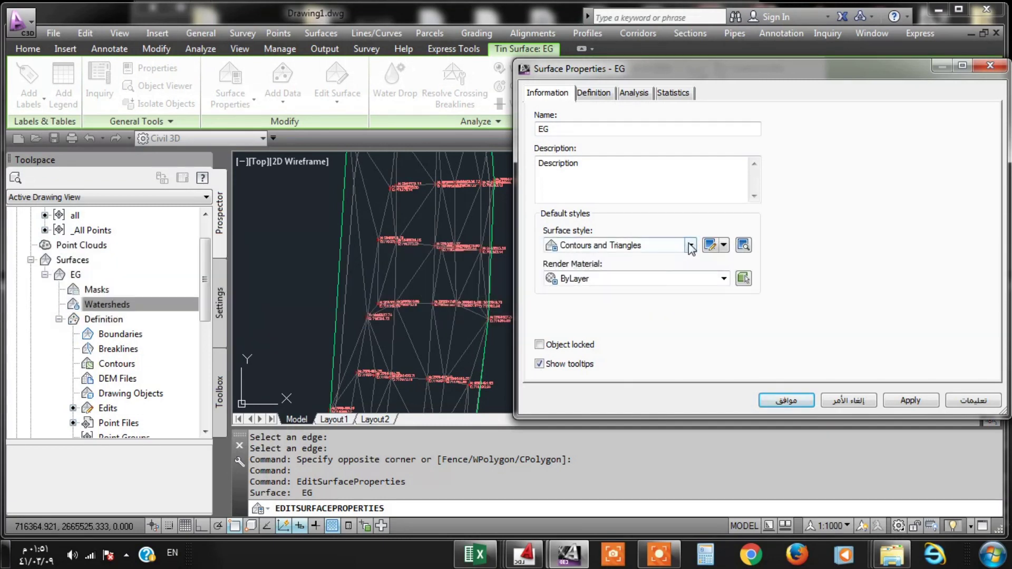
pyautogui.click(690, 246)
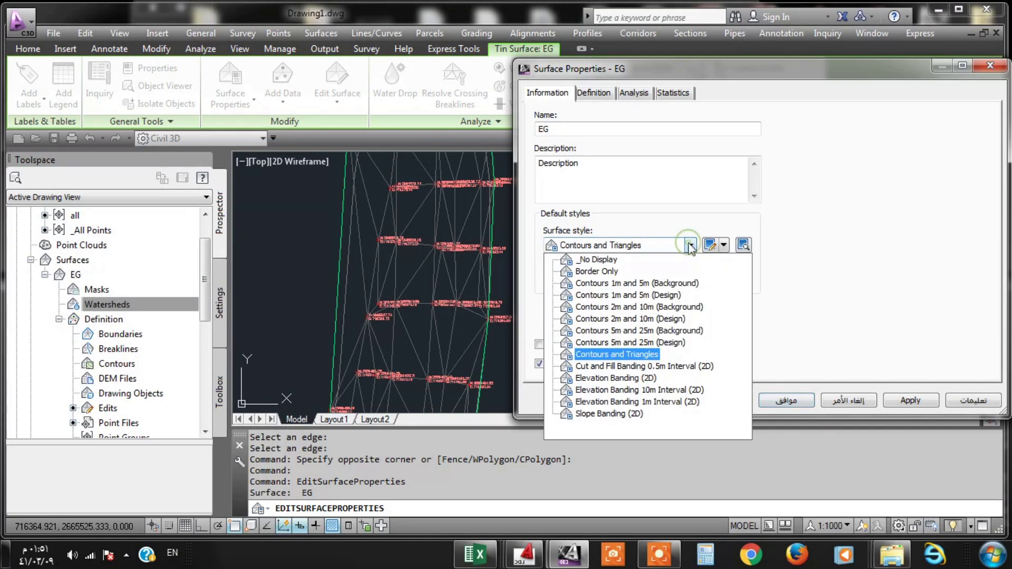
pyautogui.click(648, 284)
pyautogui.click(911, 401)
pyautogui.click(786, 401)
# Step: Switch EG's surface style to Contours 1m and 5m (Design) instead
pyautogui.scroll(-2, 580, 316)
pyautogui.scroll(-2, 493, 219)
pyautogui.scroll(2, 449, 268)
pyautogui.scroll(3, 450, 269)
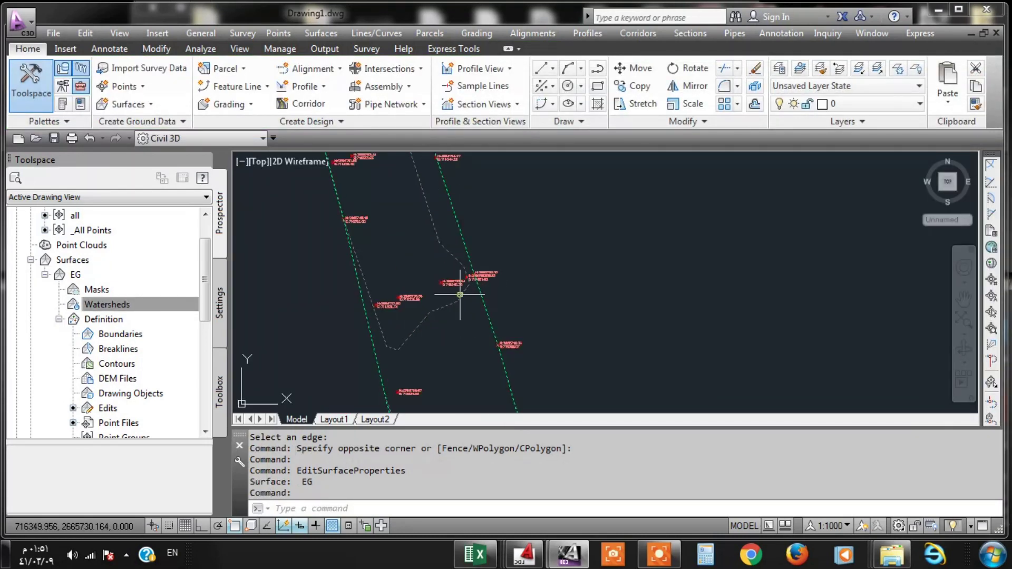
pyautogui.click(463, 289)
pyautogui.rightClick(461, 295)
pyautogui.click(524, 464)
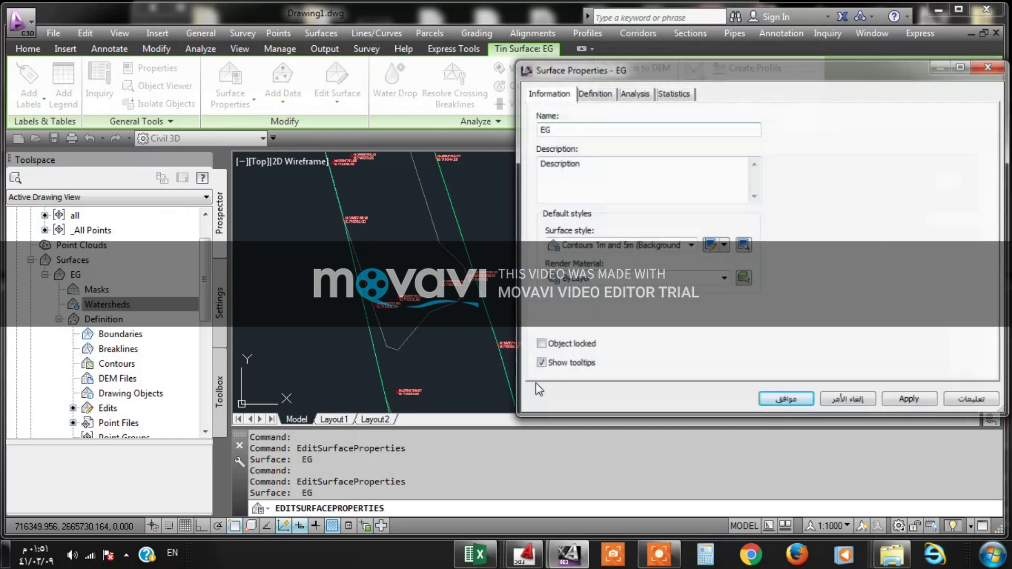
pyautogui.click(690, 246)
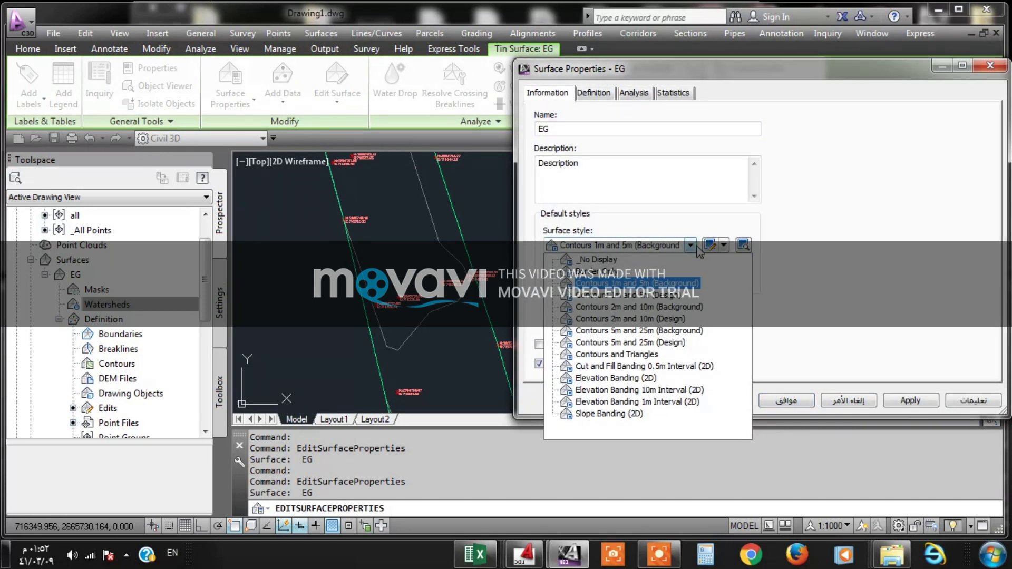
pyautogui.click(638, 283)
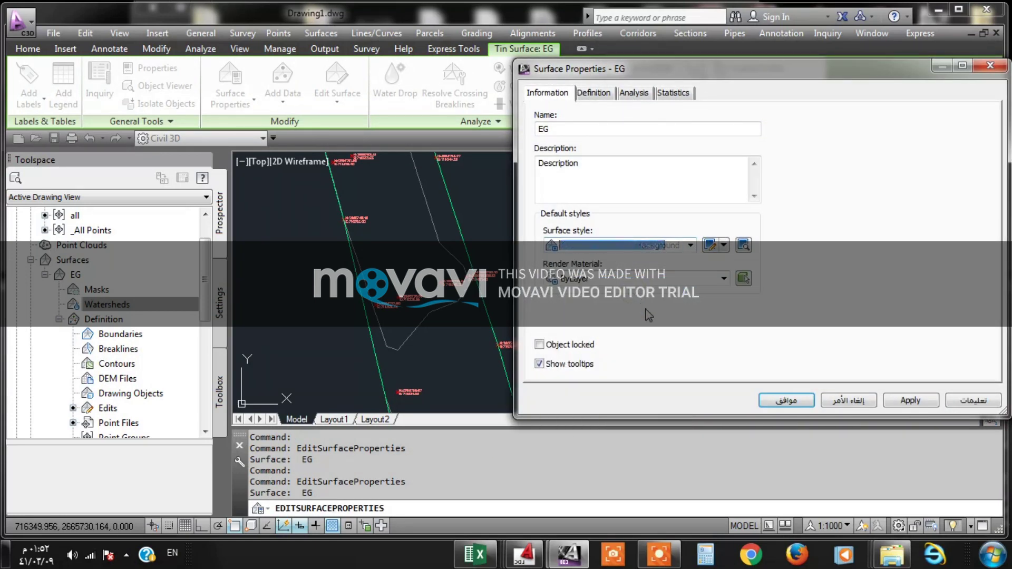
pyautogui.click(917, 403)
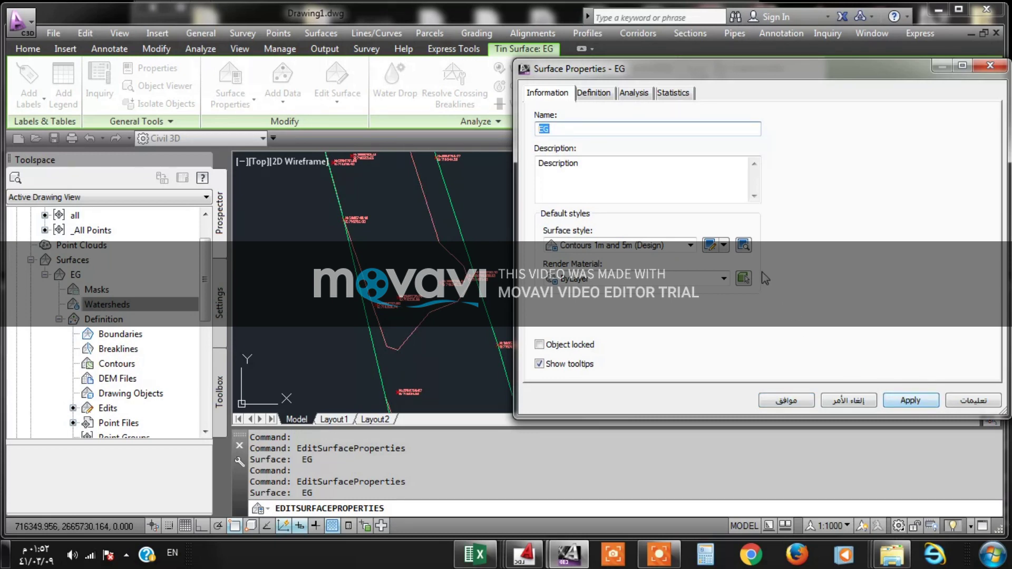
pyautogui.click(715, 247)
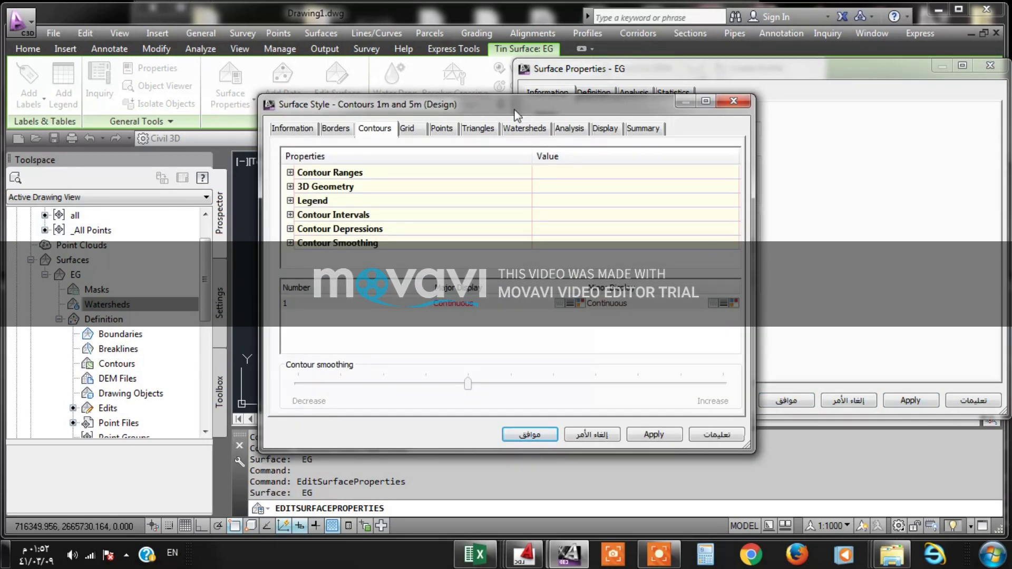
# Step: Set the contour style's Minor Interval to .25 and apply it to EG
pyautogui.click(489, 130)
pyautogui.click(414, 130)
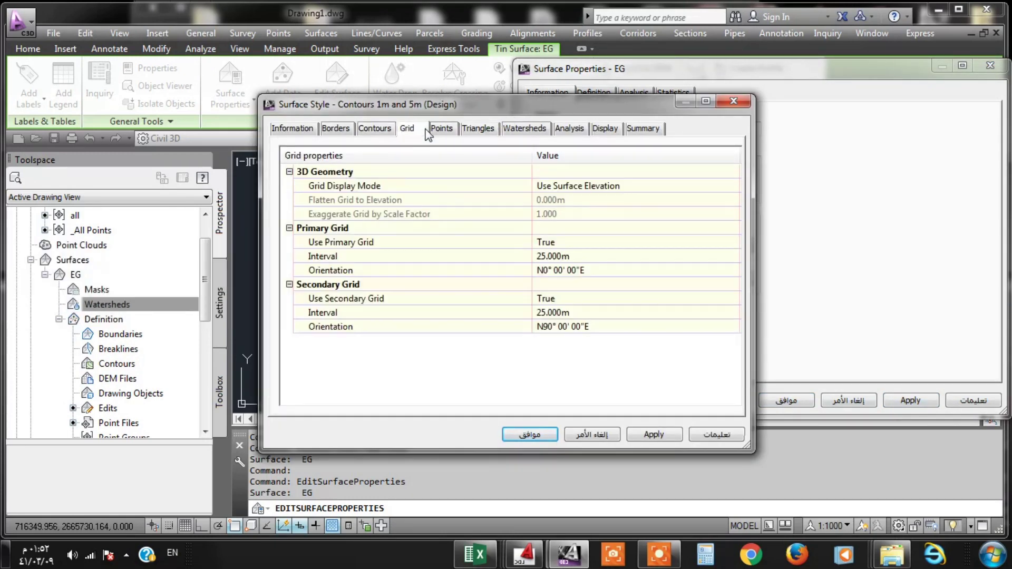
pyautogui.click(374, 130)
pyautogui.click(290, 214)
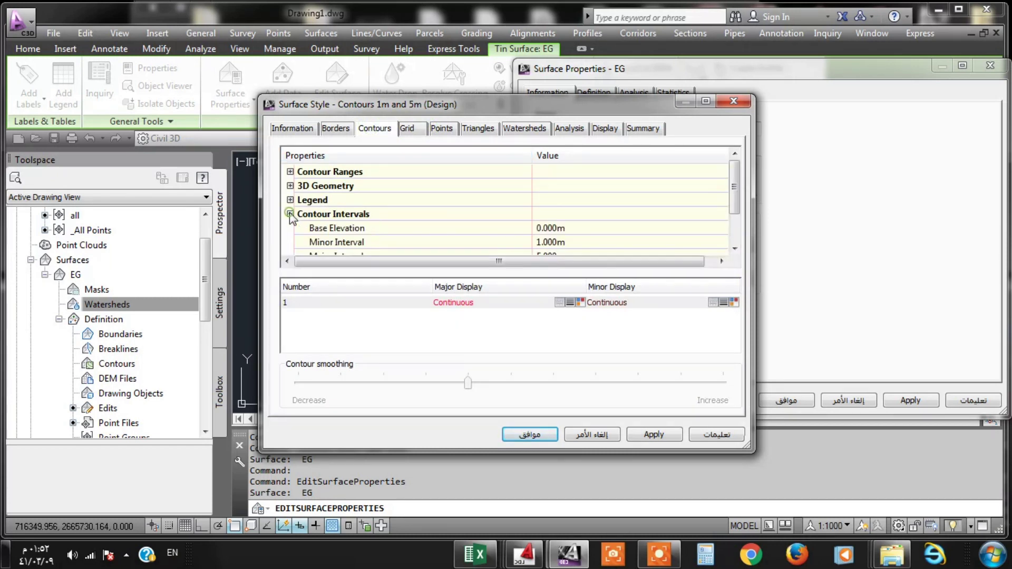
pyautogui.click(565, 240)
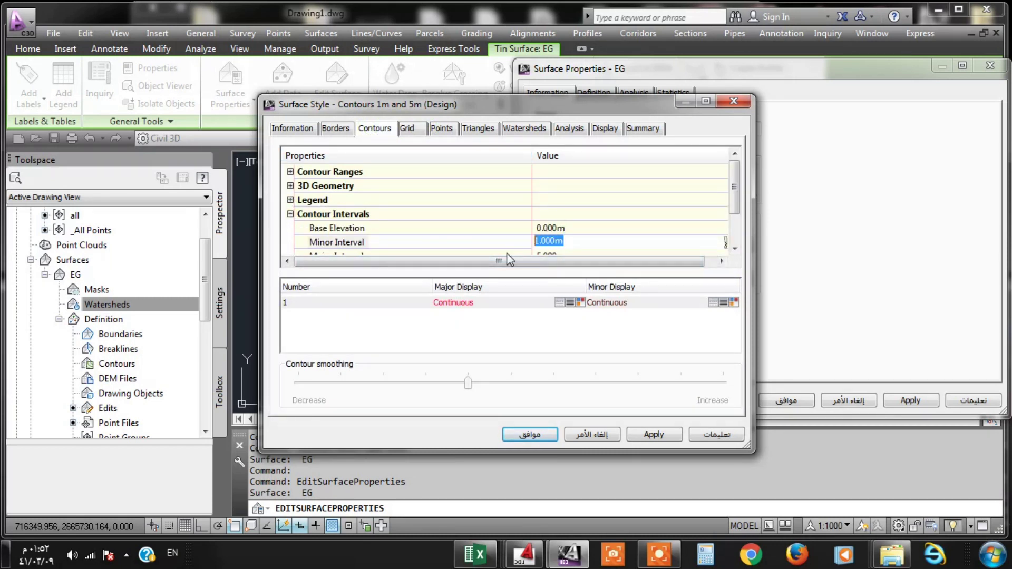
pyautogui.click(530, 435)
pyautogui.click(917, 407)
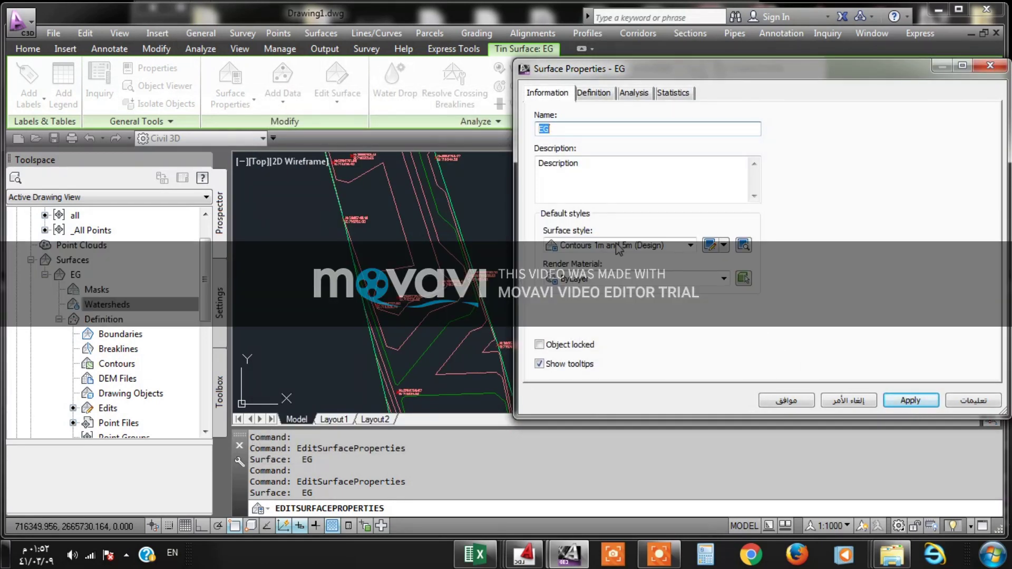
# Step: Turn on Smooth Contours with Spline curve smoothing, then apply and close
pyautogui.click(709, 244)
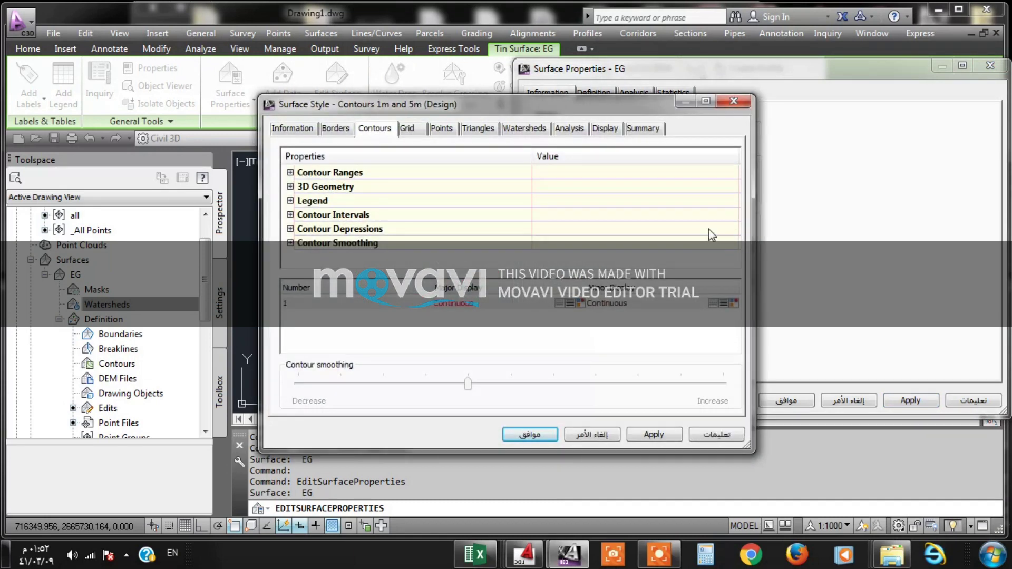
pyautogui.click(290, 229)
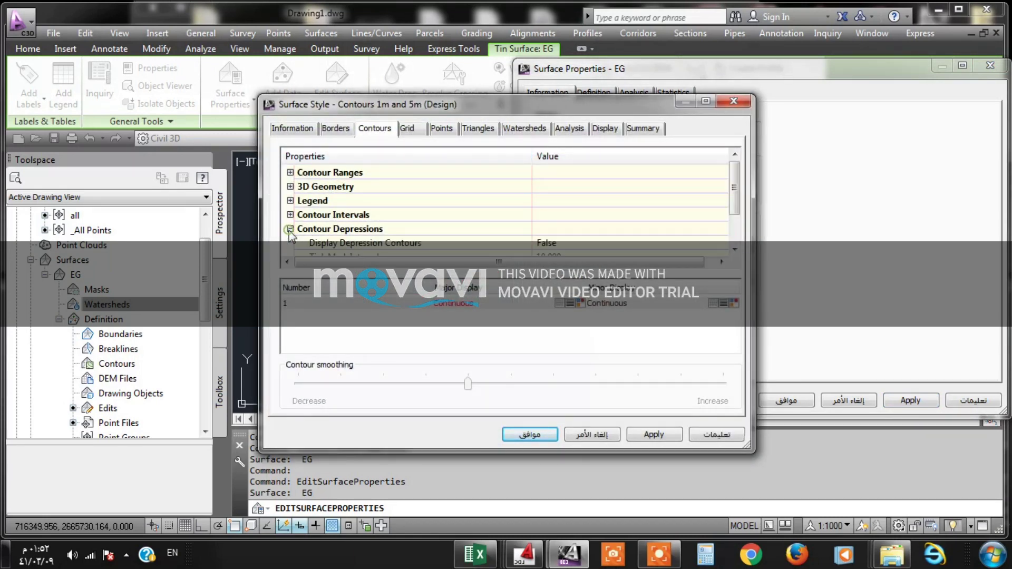
pyautogui.click(289, 230)
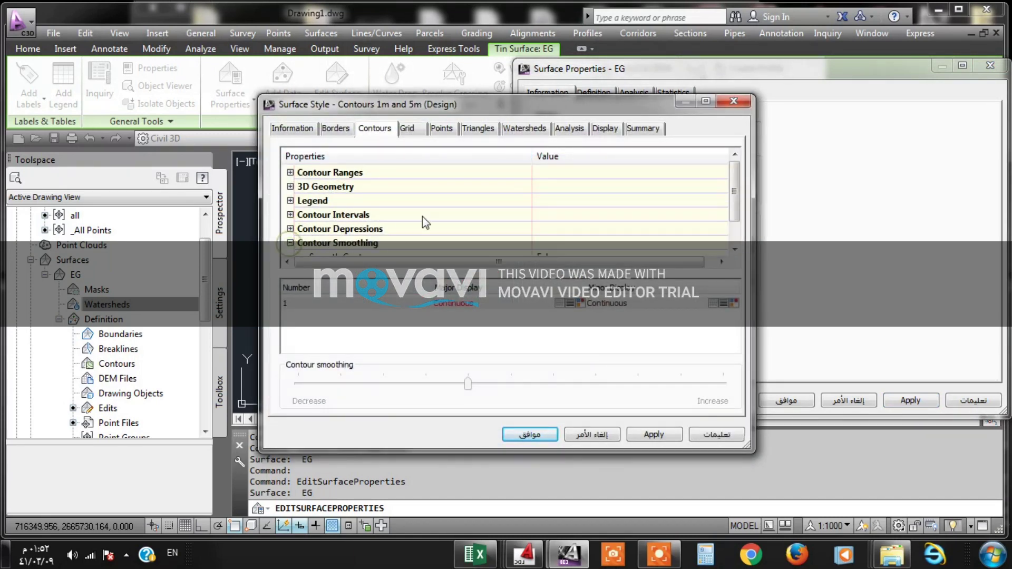
pyautogui.click(290, 243)
pyautogui.click(562, 243)
pyautogui.click(553, 229)
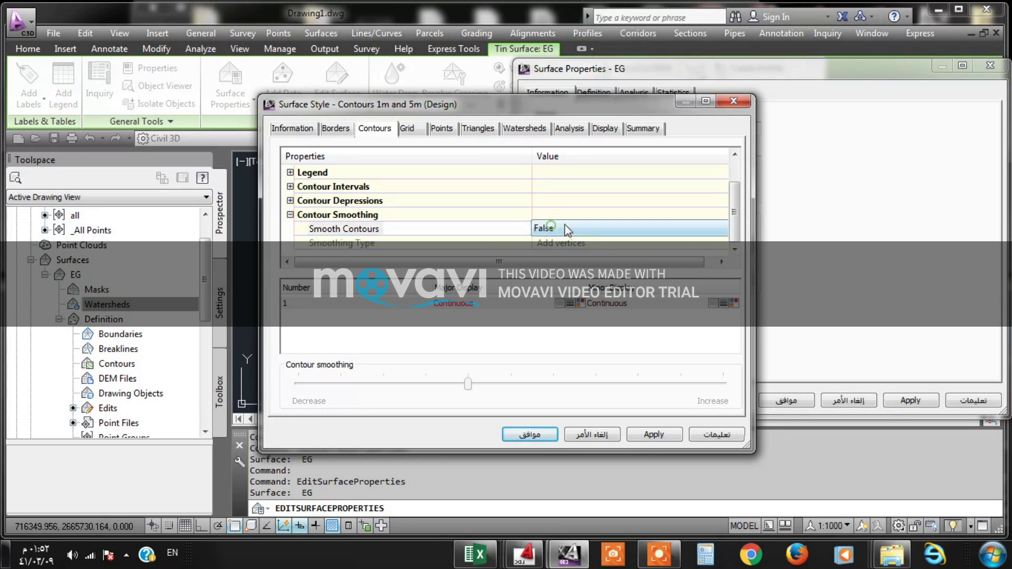
pyautogui.click(548, 255)
pyautogui.click(559, 242)
pyautogui.click(558, 269)
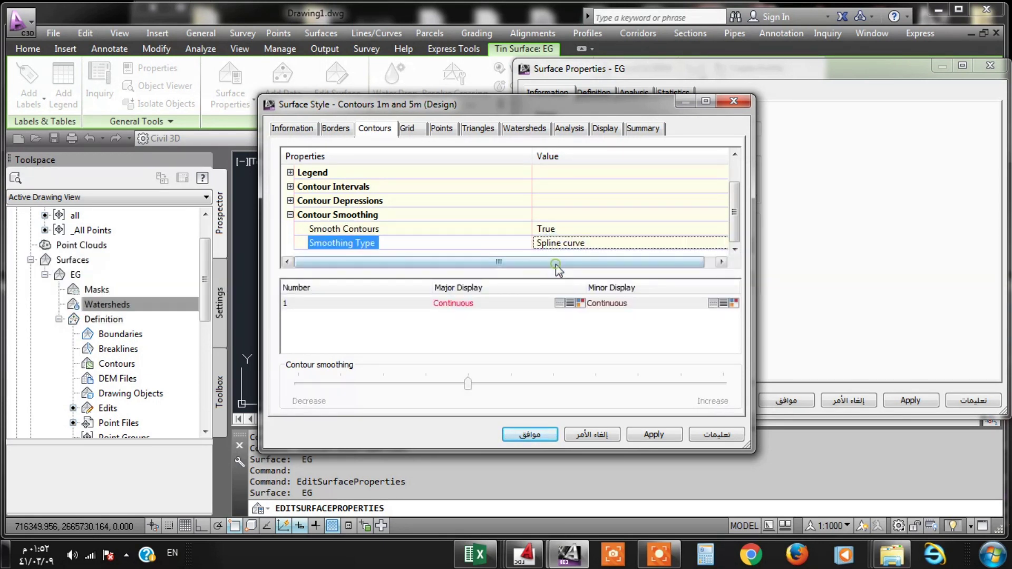
pyautogui.click(653, 427)
pyautogui.click(547, 433)
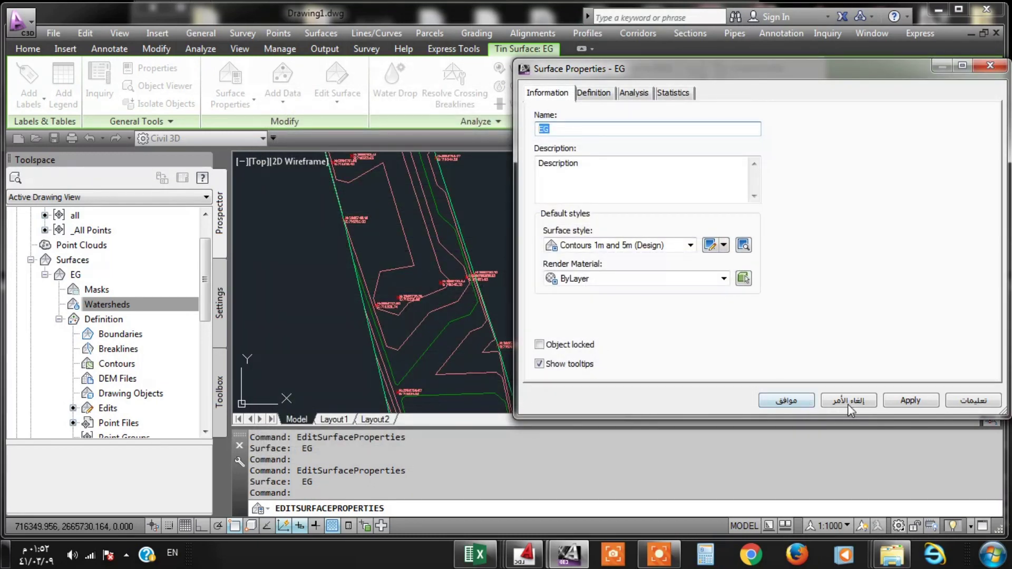
pyautogui.click(771, 405)
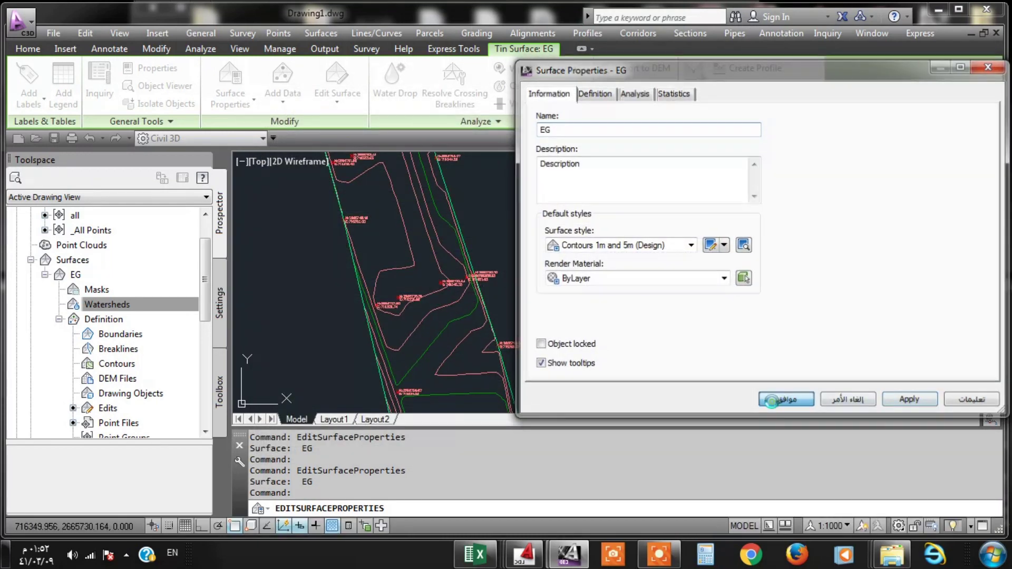
# Step: Zoom around EG's smoothed contours, cancelling an accidental survey point selection
pyautogui.scroll(-3, 440, 238)
pyautogui.scroll(-2, 429, 226)
pyautogui.scroll(4, 467, 228)
pyautogui.scroll(3, 484, 209)
pyautogui.scroll(2, 484, 209)
pyautogui.scroll(2, 422, 285)
pyautogui.scroll(-5, 423, 267)
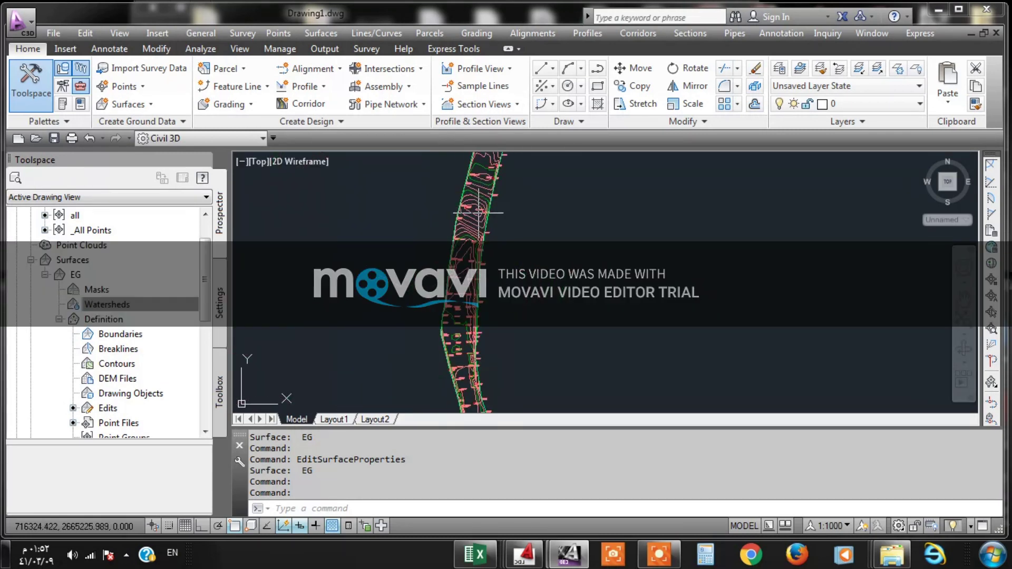
pyautogui.scroll(3, 448, 220)
pyautogui.scroll(3, 448, 232)
pyautogui.scroll(3, 450, 264)
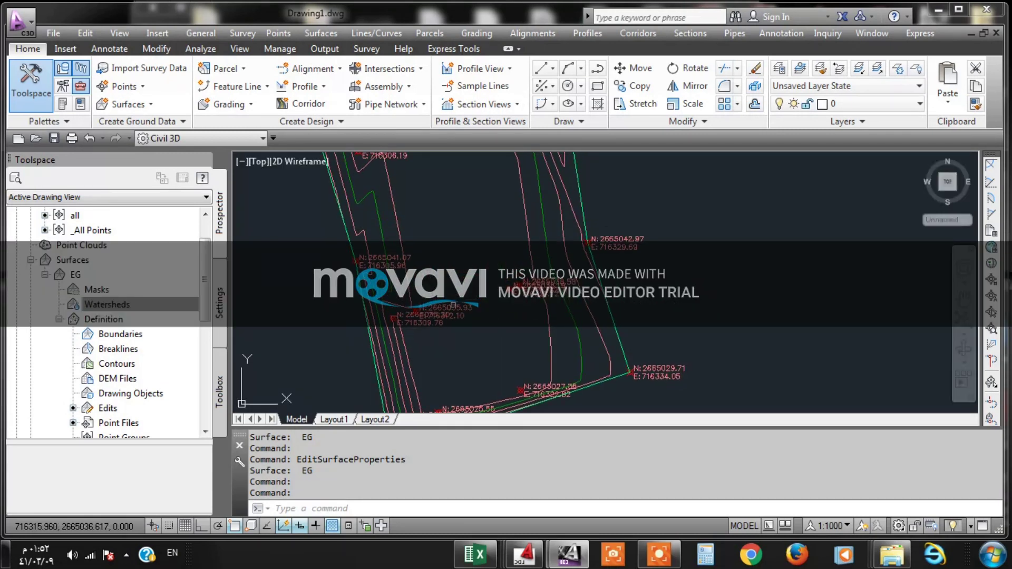
pyautogui.scroll(3, 453, 295)
pyautogui.click(457, 290)
pyautogui.scroll(-3, 462, 237)
pyautogui.scroll(-3, 474, 237)
pyautogui.scroll(-2, 515, 317)
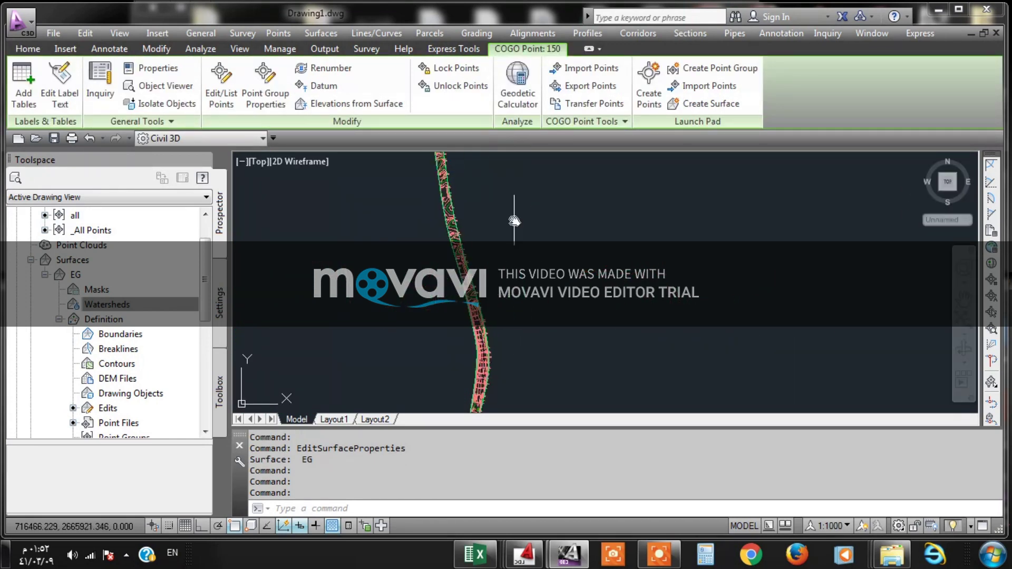
pyautogui.scroll(2, 522, 201)
pyautogui.scroll(4, 454, 195)
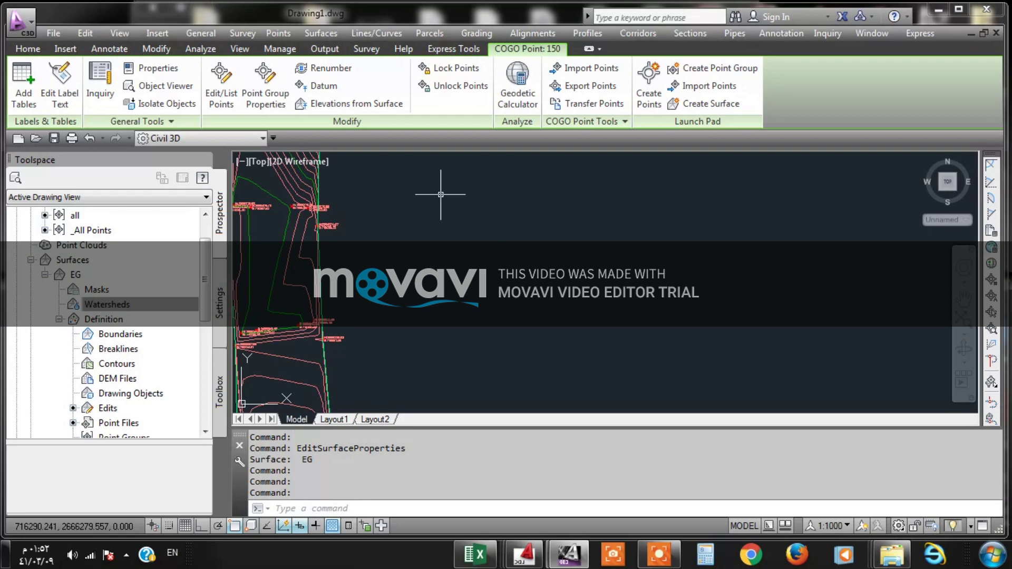
pyautogui.press('Escape')
# Step: Select the EG surface and bring up its shortcut menu
pyautogui.scroll(-2, 441, 194)
pyautogui.scroll(2, 411, 263)
pyautogui.scroll(2, 395, 316)
pyautogui.scroll(2, 389, 353)
pyautogui.click(395, 296)
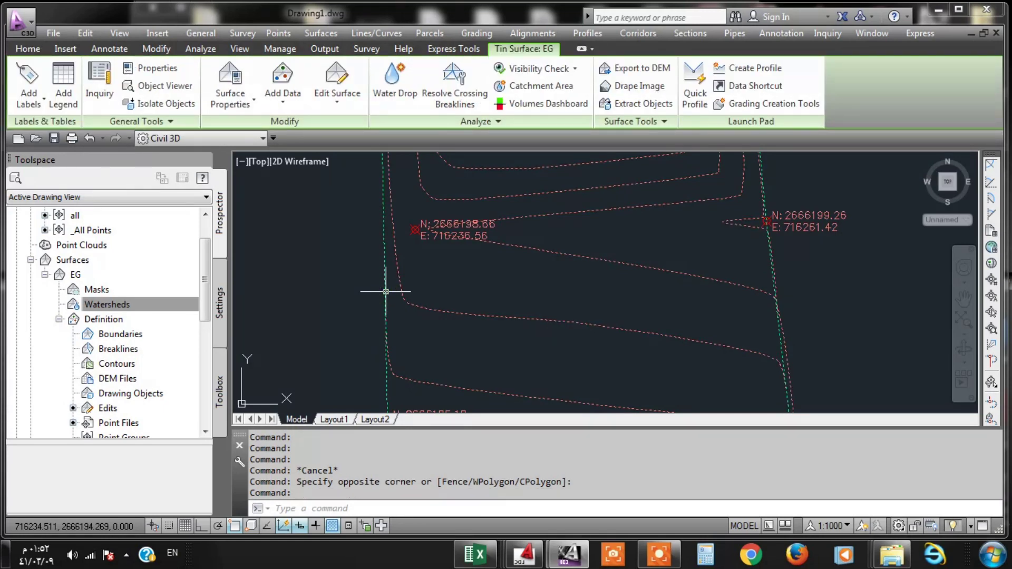
pyautogui.rightClick(386, 296)
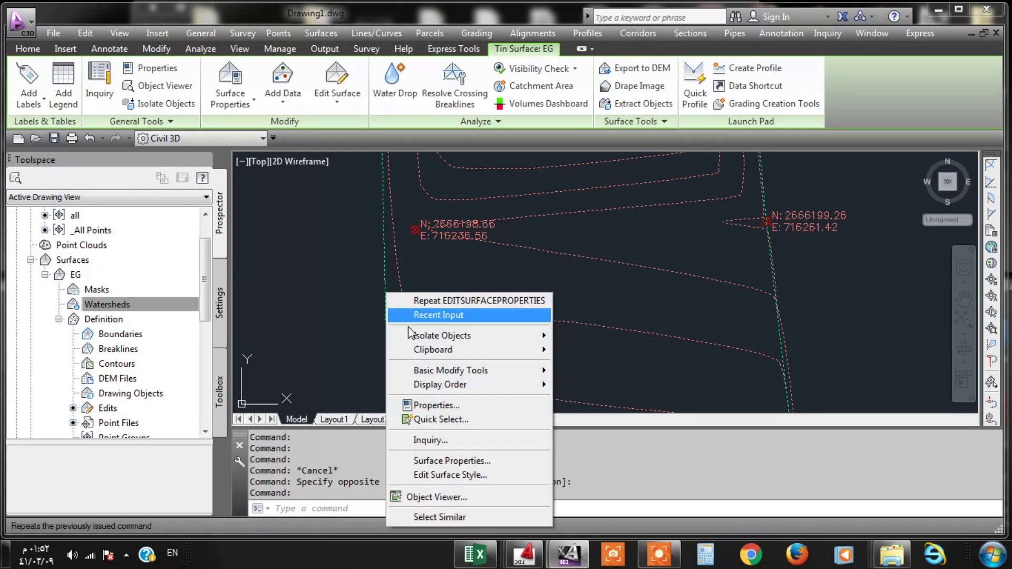
pyautogui.click(456, 472)
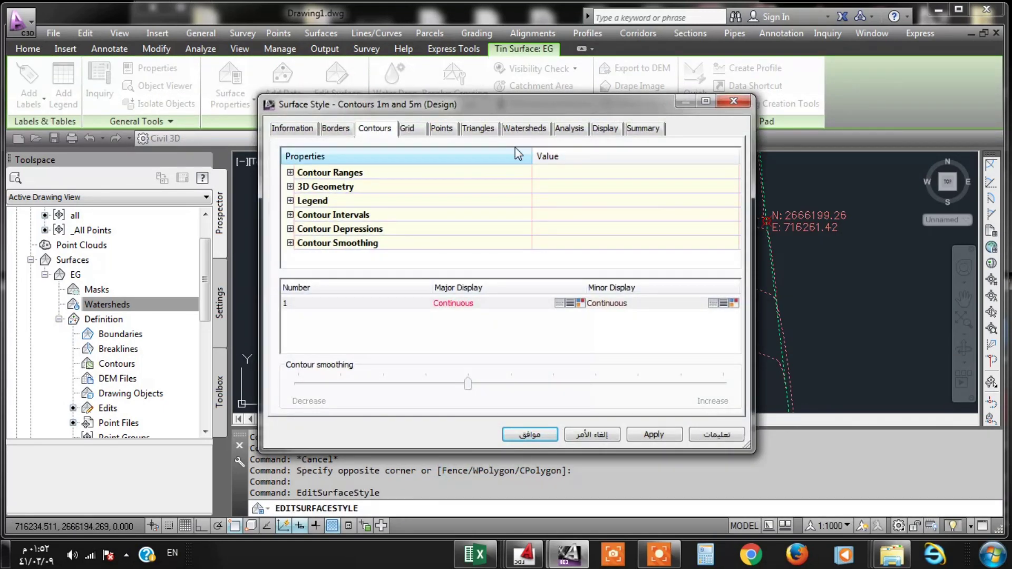
pyautogui.click(602, 129)
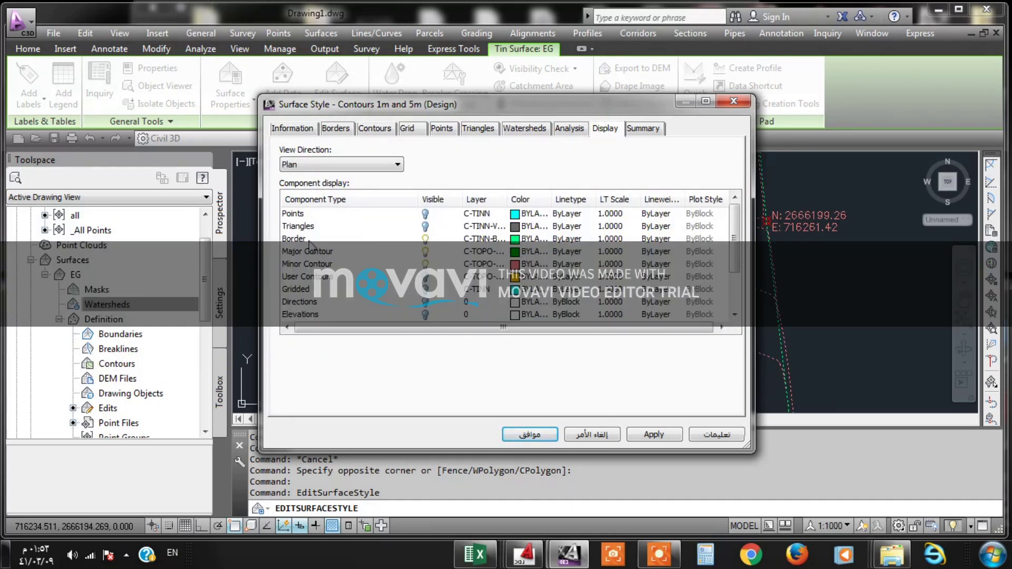
pyautogui.click(423, 242)
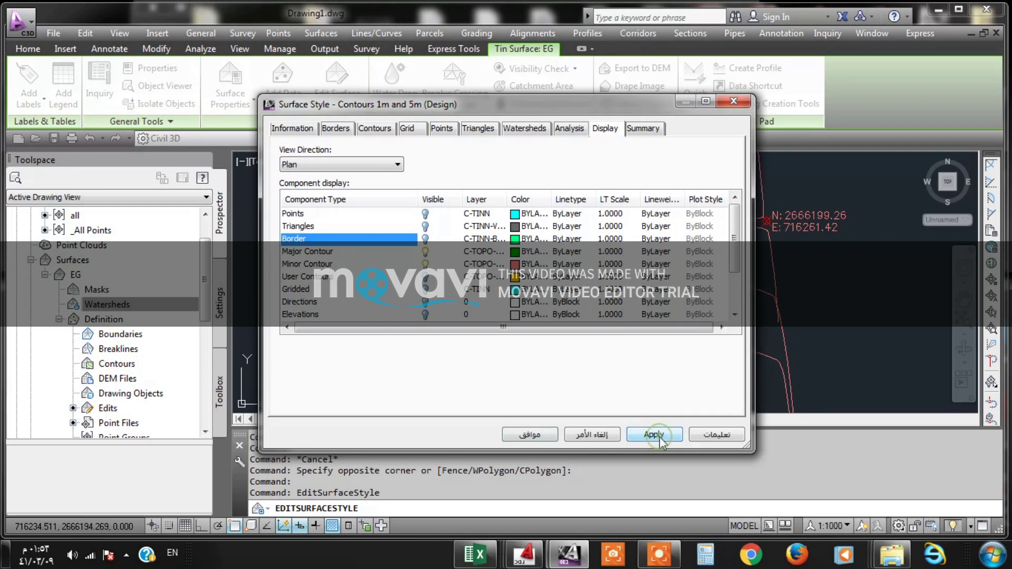
pyautogui.click(529, 434)
pyautogui.scroll(-3, 527, 327)
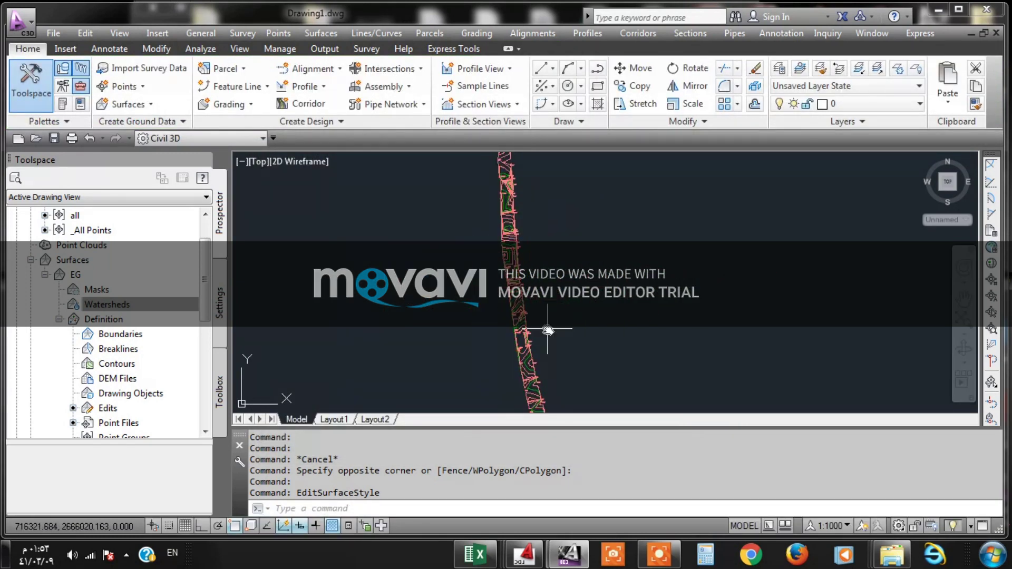
# Step: Zoom in closer on EG's contoured road strip
pyautogui.scroll(8, 502, 321)
pyautogui.scroll(-3, 436, 194)
pyautogui.scroll(2, 464, 263)
pyautogui.scroll(2, 486, 336)
pyautogui.scroll(2, 486, 336)
pyautogui.scroll(-5, 485, 335)
pyautogui.scroll(-2, 486, 384)
pyautogui.scroll(2, 459, 249)
pyautogui.scroll(1, 459, 249)
pyautogui.scroll(3, 477, 388)
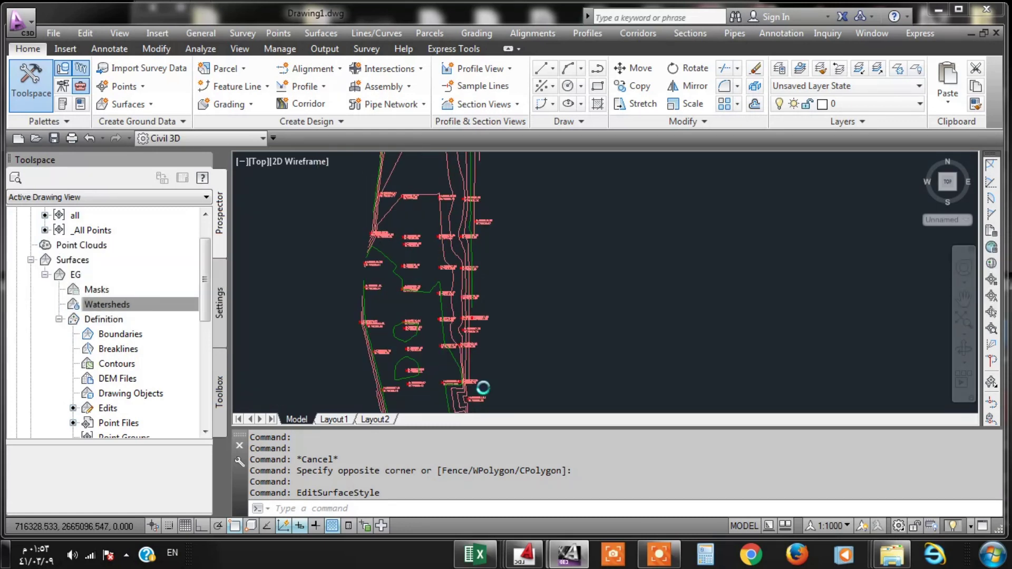
pyautogui.scroll(-4, 413, 208)
pyautogui.scroll(1, 457, 215)
pyautogui.scroll(1, 416, 253)
pyautogui.scroll(1, 453, 284)
pyautogui.scroll(3, 428, 259)
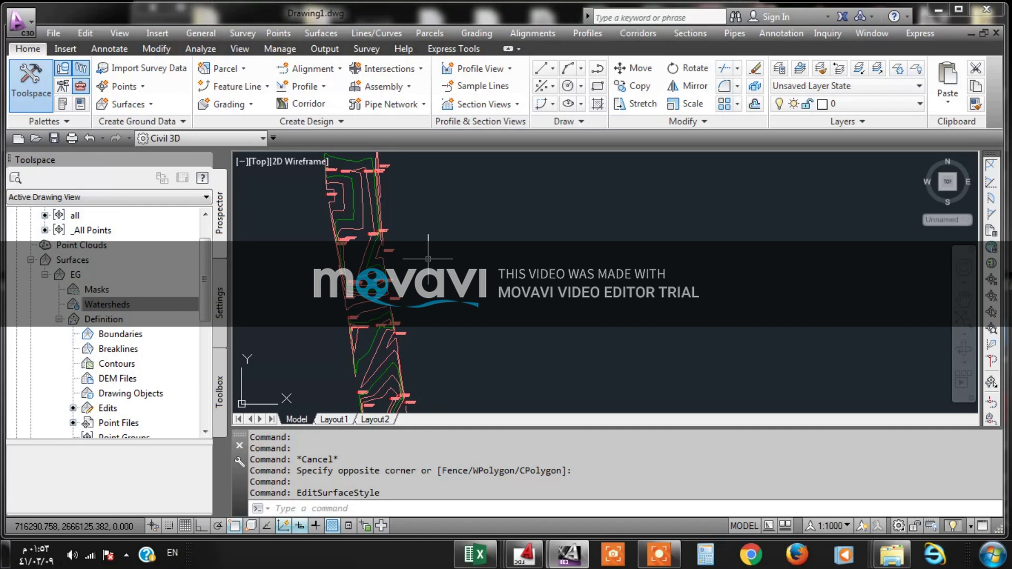
pyautogui.scroll(2, 348, 338)
pyautogui.scroll(2, 359, 311)
pyautogui.scroll(3, 368, 285)
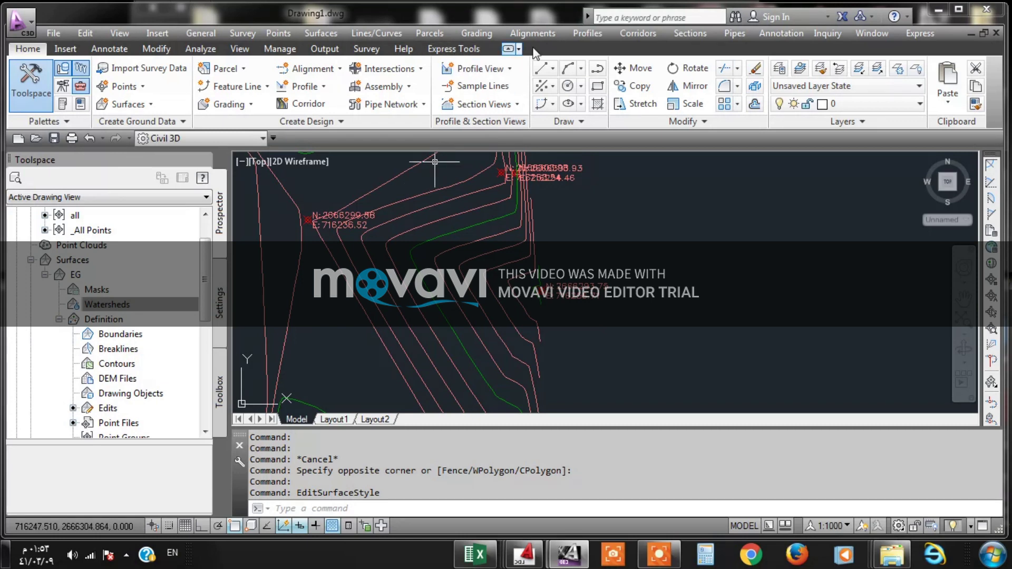
pyautogui.scroll(-3, 431, 184)
pyautogui.scroll(-3, 431, 211)
pyautogui.scroll(2, 401, 253)
pyautogui.scroll(3, 385, 279)
pyautogui.scroll(3, 379, 285)
pyautogui.scroll(-2, 432, 300)
pyautogui.scroll(-2, 432, 300)
pyautogui.scroll(4, 435, 306)
pyautogui.scroll(2, 436, 310)
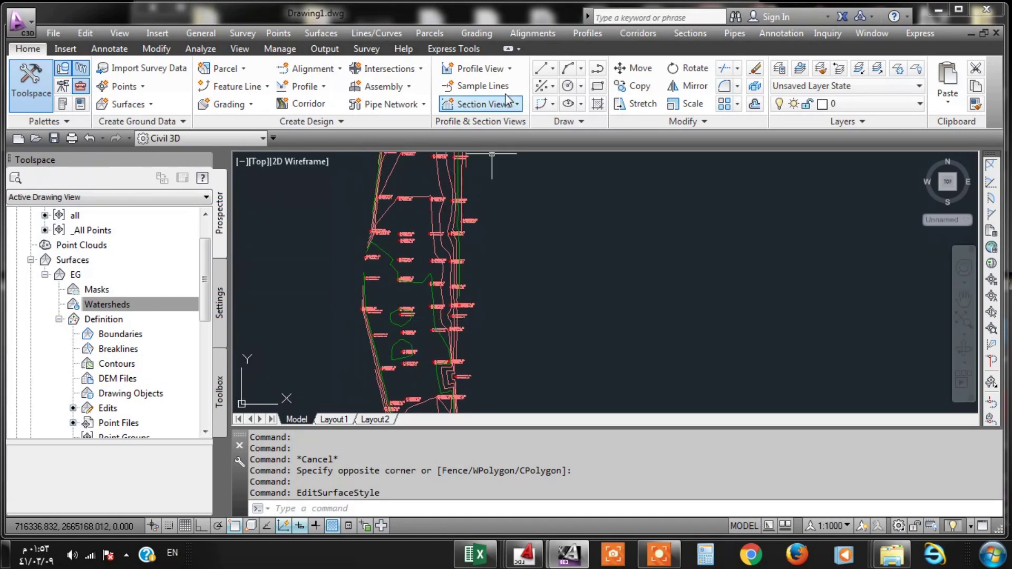
# Step: Look through the Surfaces menu, dismiss it, and select the EG surface
pyautogui.click(318, 37)
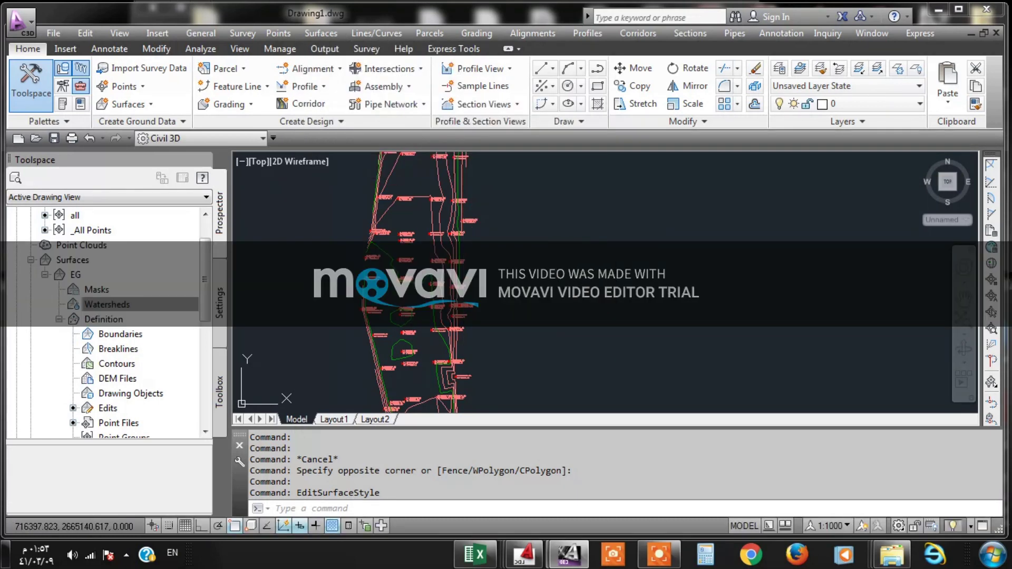
pyautogui.click(633, 217)
pyautogui.click(390, 258)
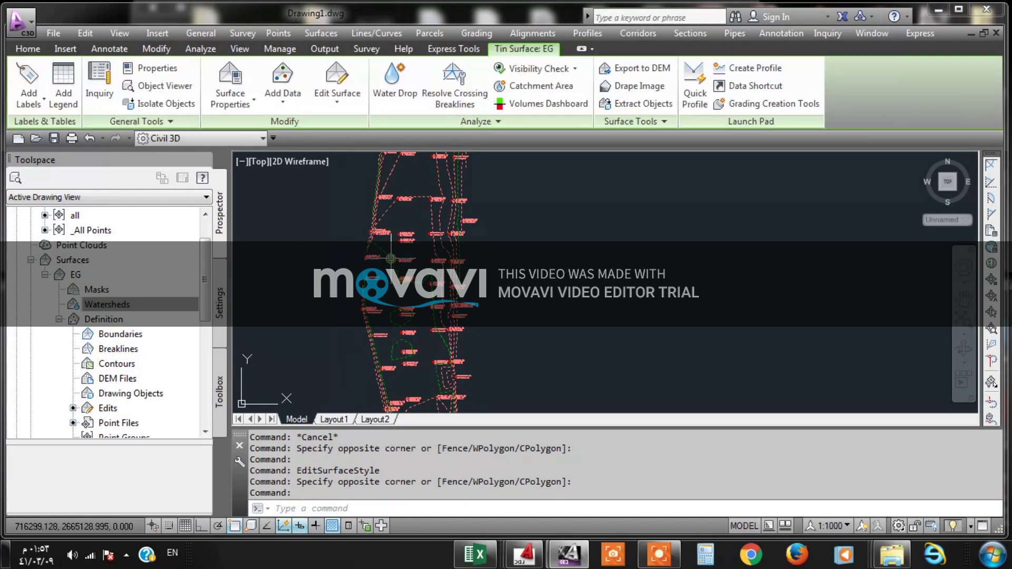
# Step: Change EG's surface style to Slope Banding (2D) in Surface Properties
pyautogui.rightClick(391, 259)
pyautogui.click(440, 427)
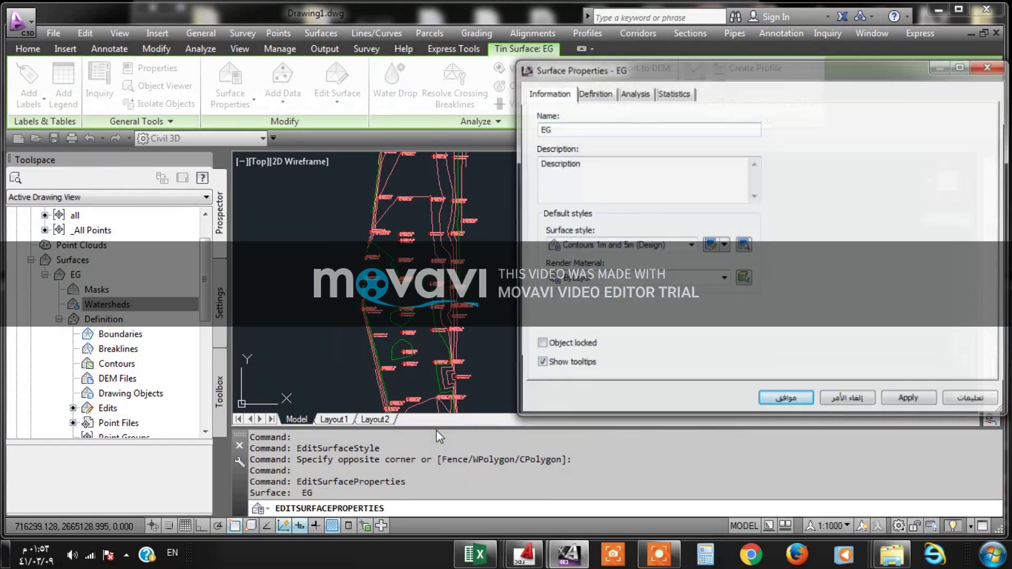
pyautogui.click(691, 247)
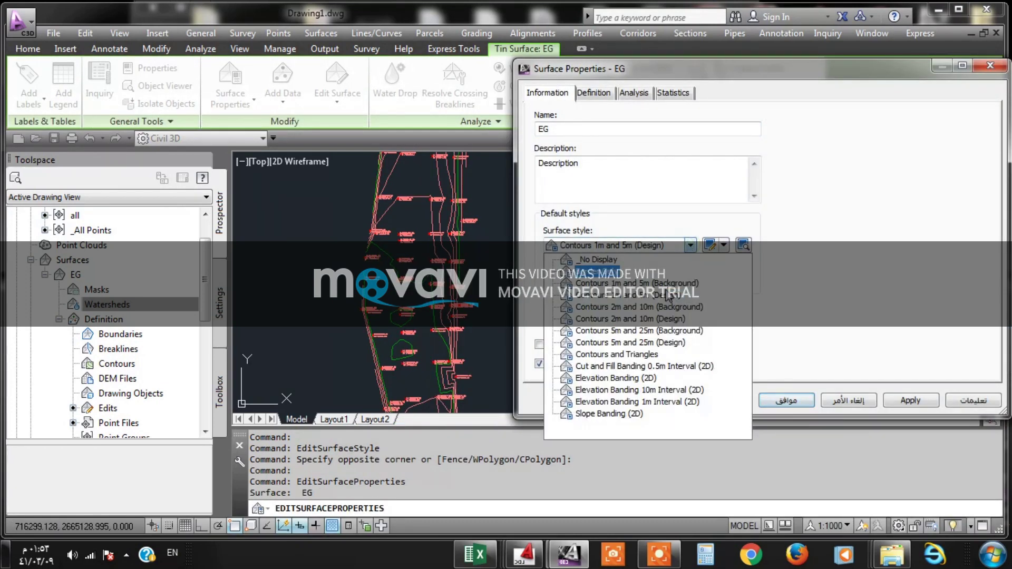
pyautogui.click(638, 414)
pyautogui.click(910, 402)
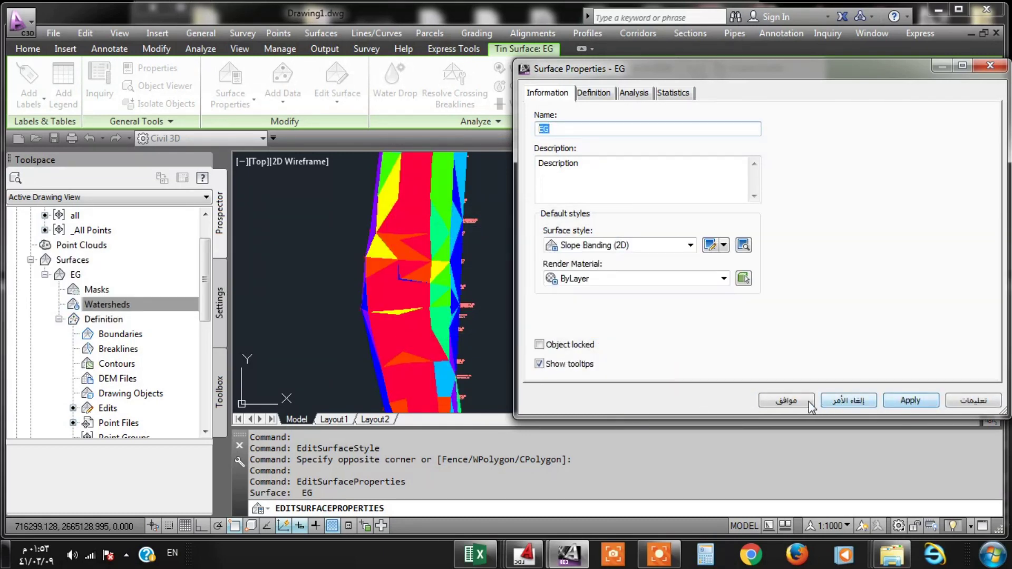
pyautogui.click(786, 400)
# Step: Zoom in on the slope-banded surface and select EG again
pyautogui.scroll(-2, 442, 216)
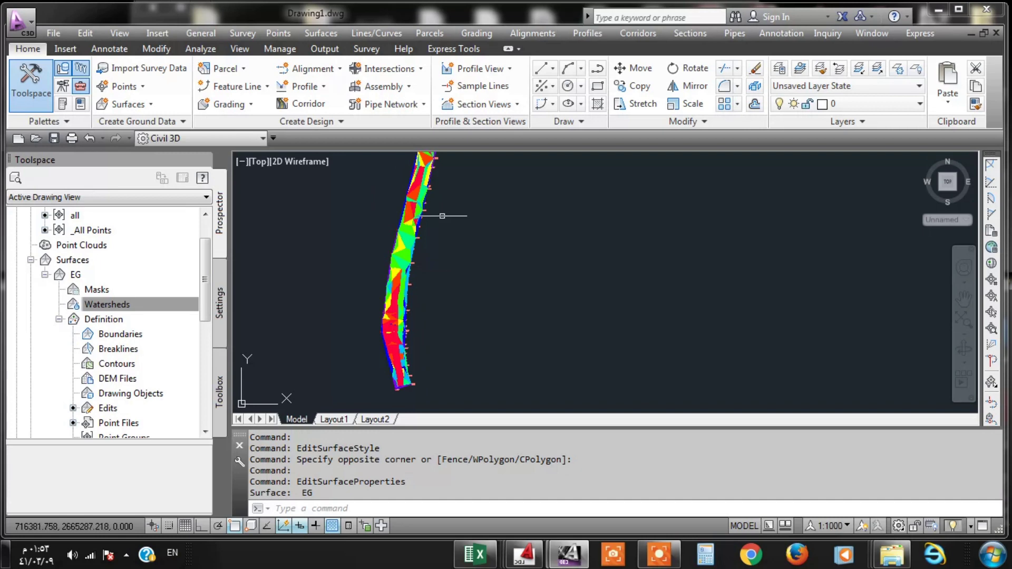
pyautogui.scroll(3, 442, 221)
pyautogui.scroll(-3, 440, 264)
pyautogui.scroll(3, 441, 282)
pyautogui.scroll(3, 440, 282)
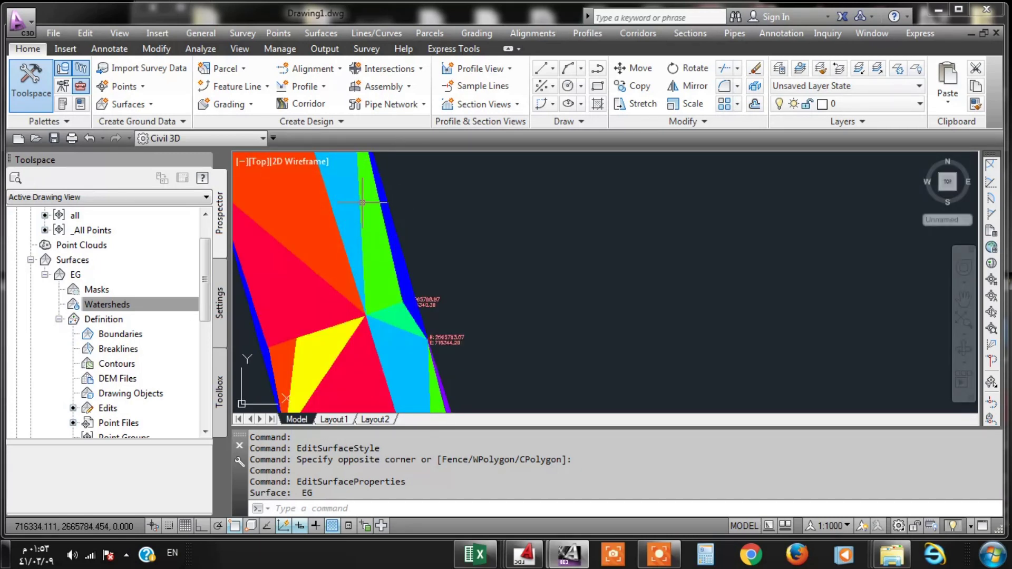
pyautogui.click(363, 202)
# Step: Apply the Cut and Fill Banding 0.5m Interval (2D) style to EG
pyautogui.rightClick(362, 203)
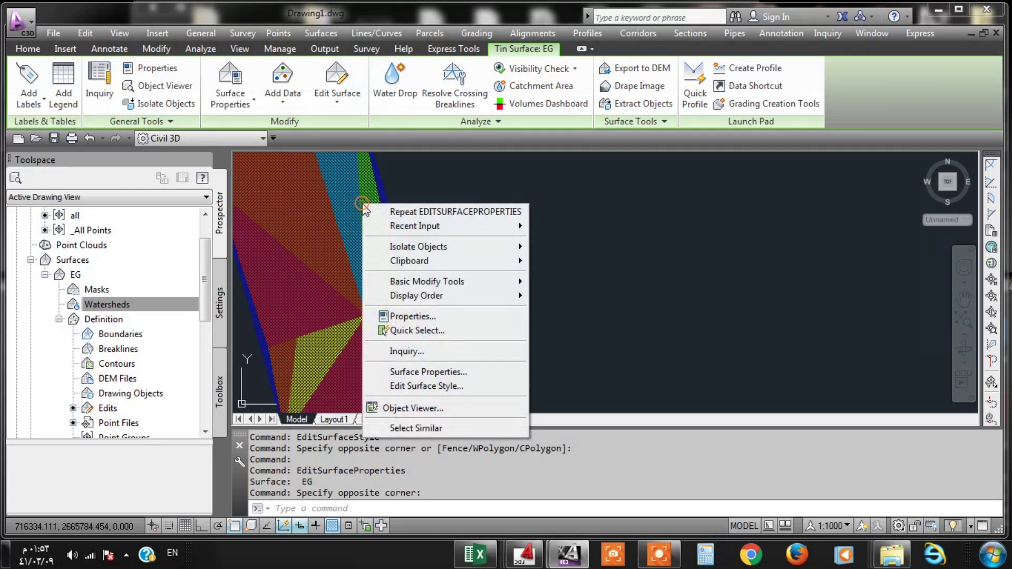
pyautogui.click(428, 370)
pyautogui.click(635, 245)
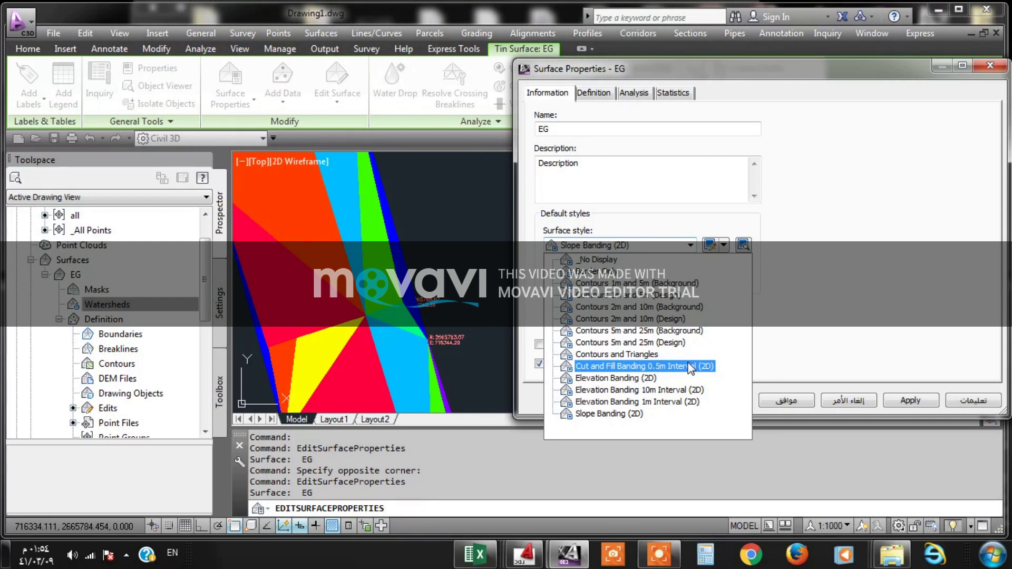
pyautogui.click(651, 367)
pyautogui.click(918, 405)
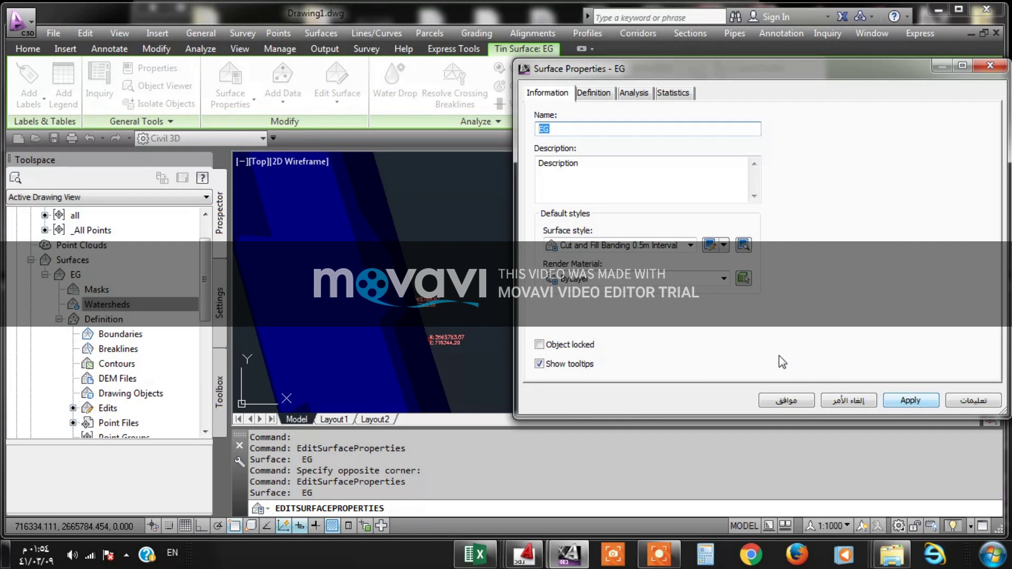
# Step: View the current style's settings, close them, and reopen the surface style list
pyautogui.click(716, 246)
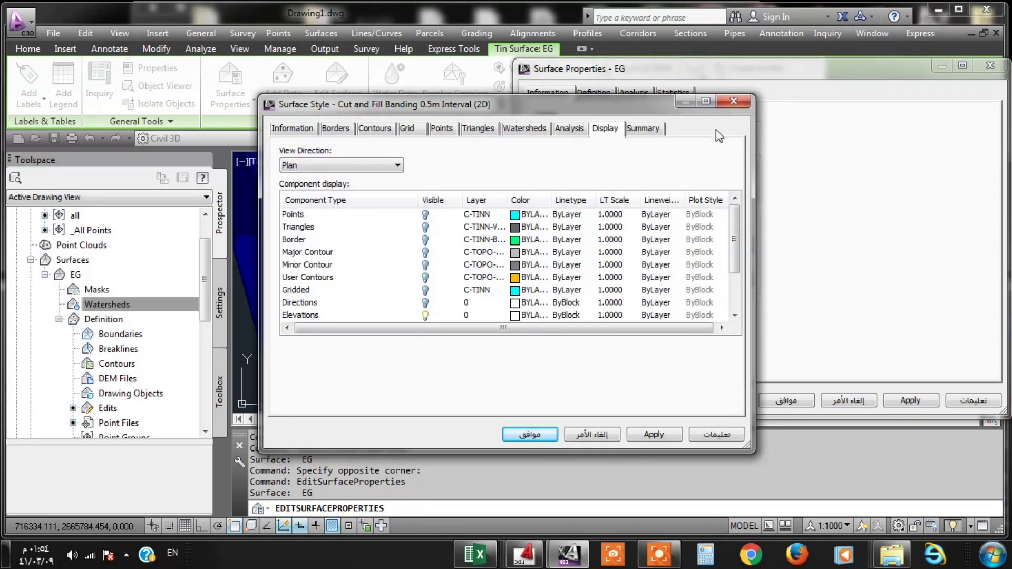
pyautogui.click(733, 101)
pyautogui.click(723, 245)
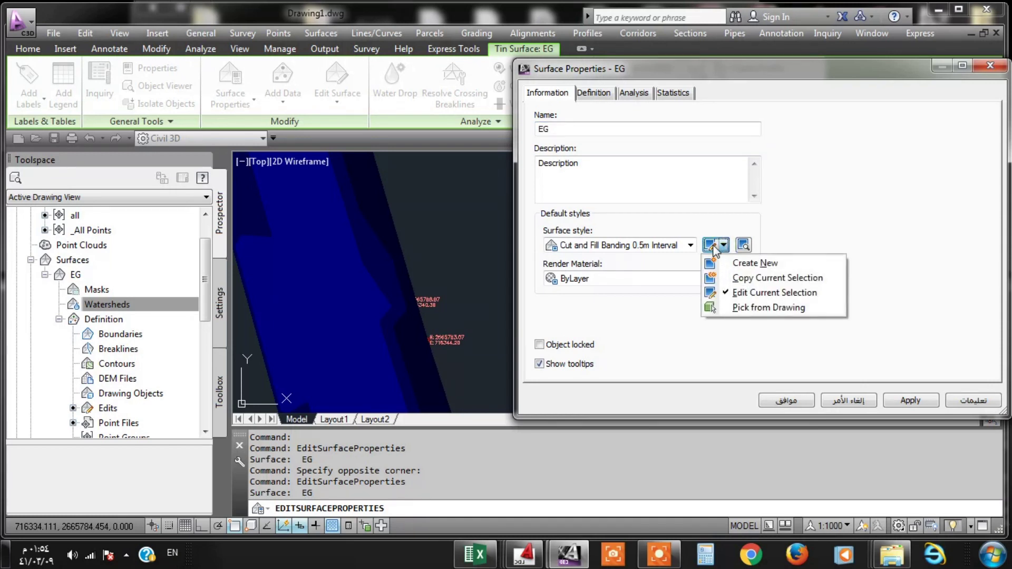
pyautogui.click(689, 245)
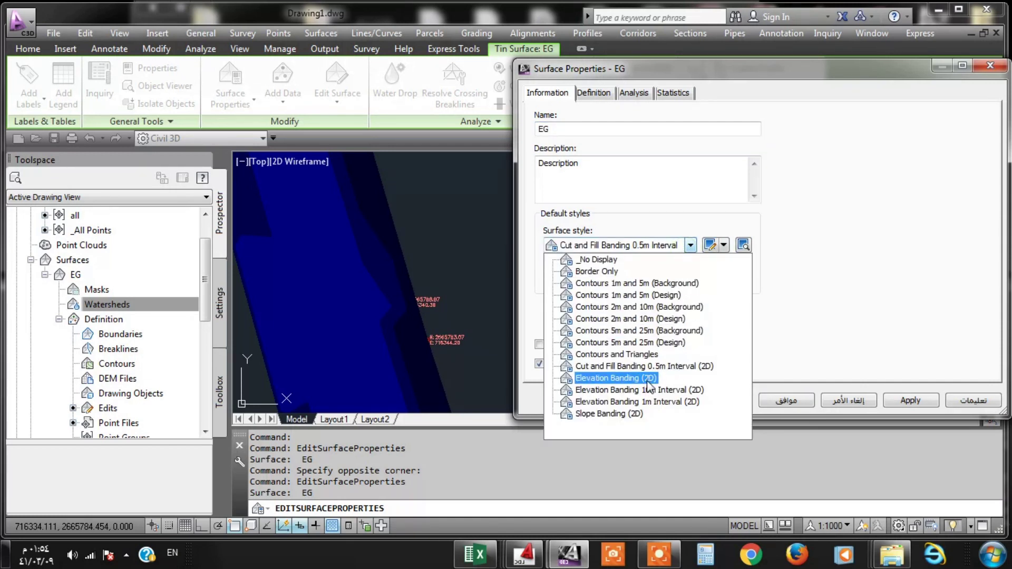
# Step: Apply the Elevation Banding 10m Interval (2D) style and close the properties
pyautogui.click(637, 390)
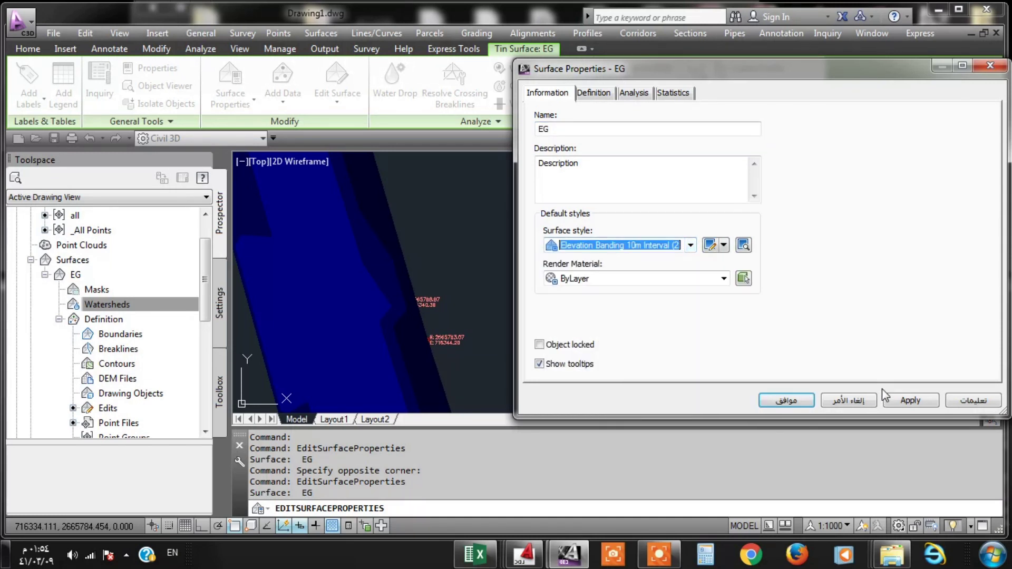
pyautogui.click(899, 402)
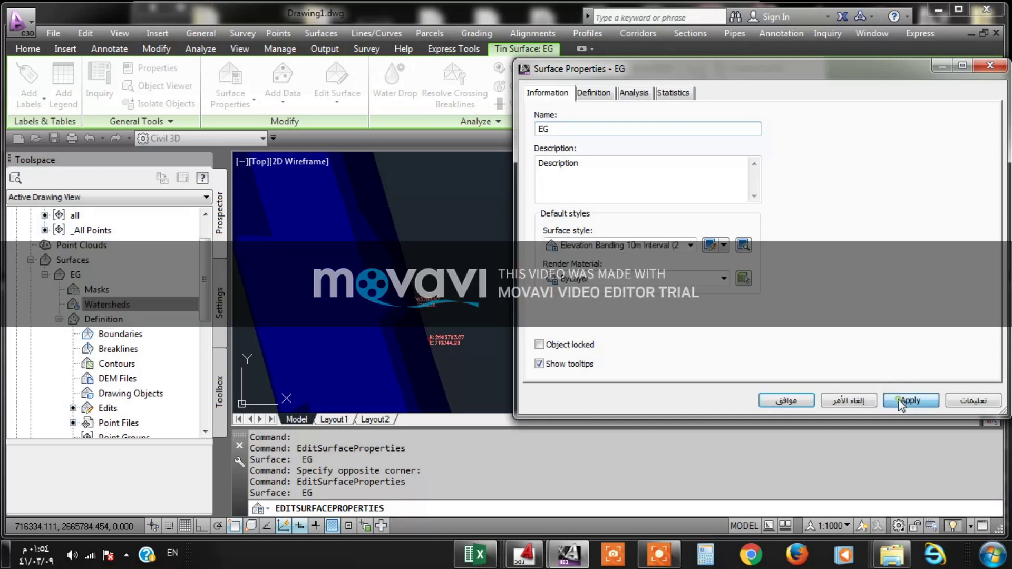
pyautogui.click(788, 402)
pyautogui.scroll(-3, 531, 265)
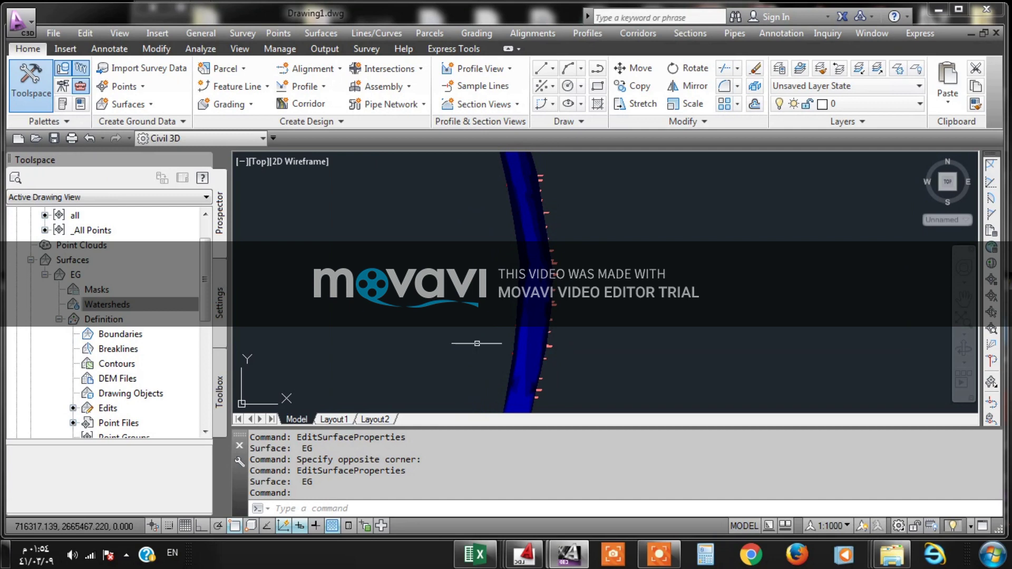
pyautogui.scroll(3, 442, 232)
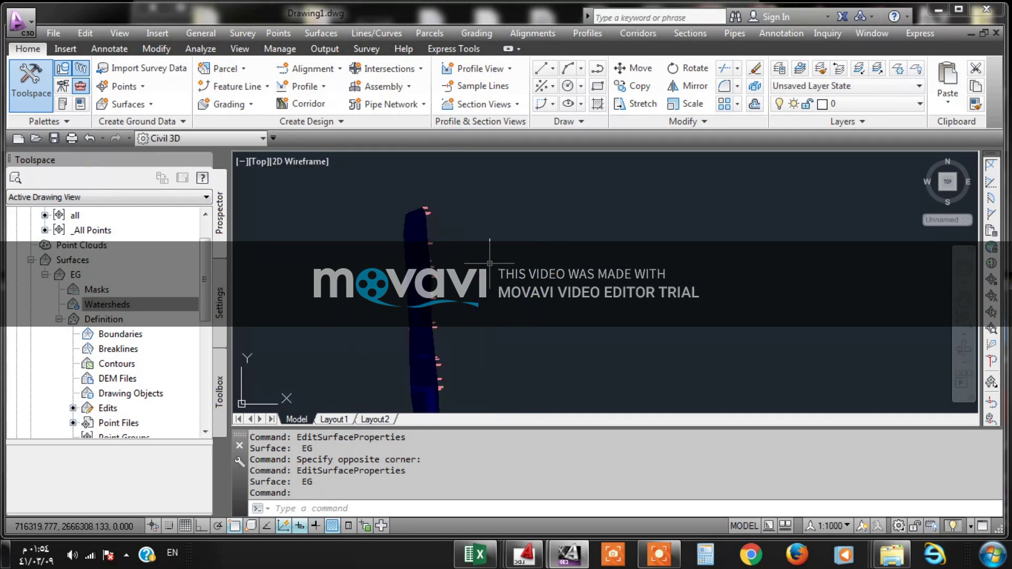
# Step: Reselect EG and apply the Elevation Banding (2D) style in its Surface Properties
pyautogui.click(371, 276)
pyautogui.rightClick(338, 74)
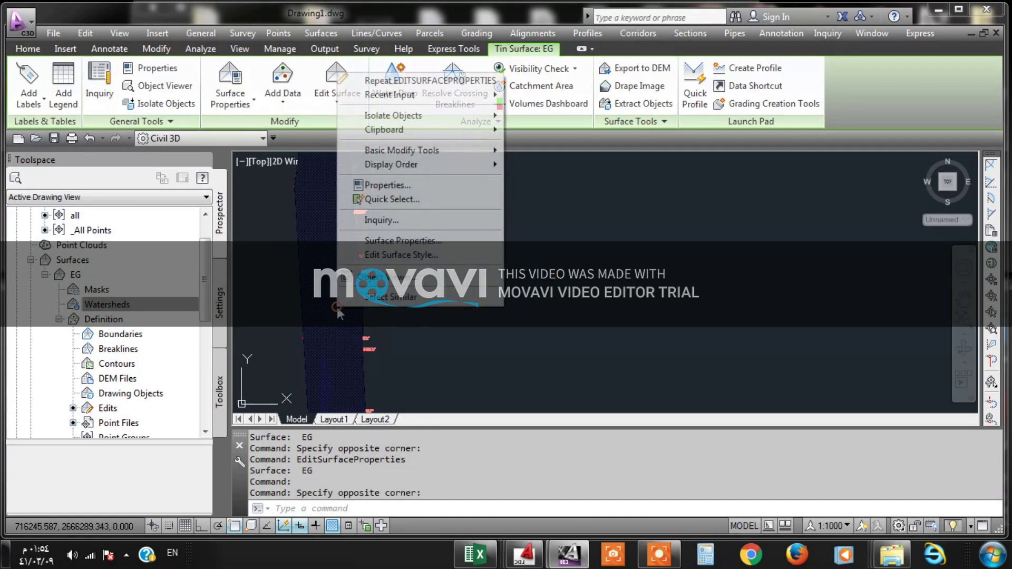
pyautogui.click(392, 241)
pyautogui.click(653, 245)
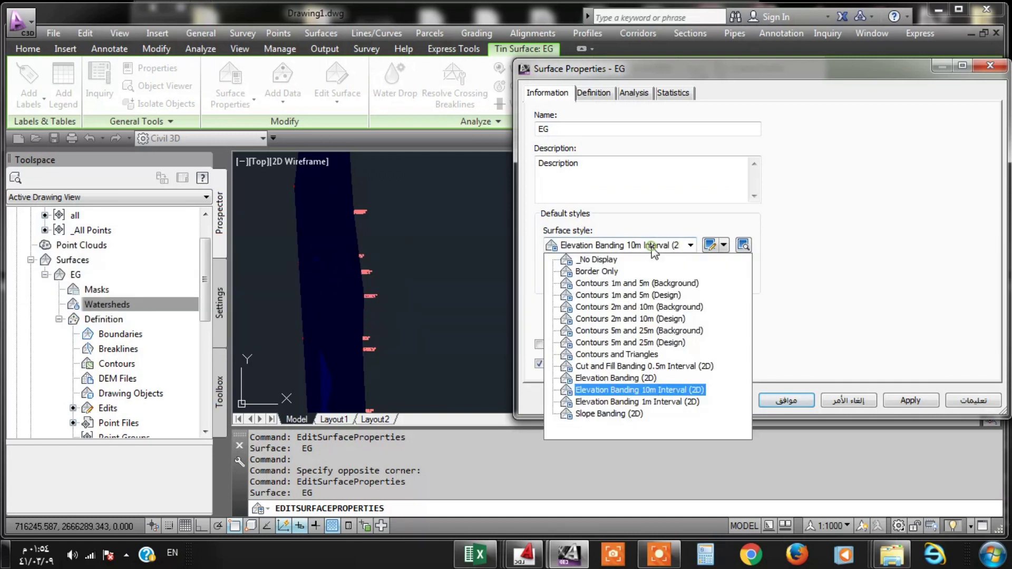
pyautogui.click(620, 388)
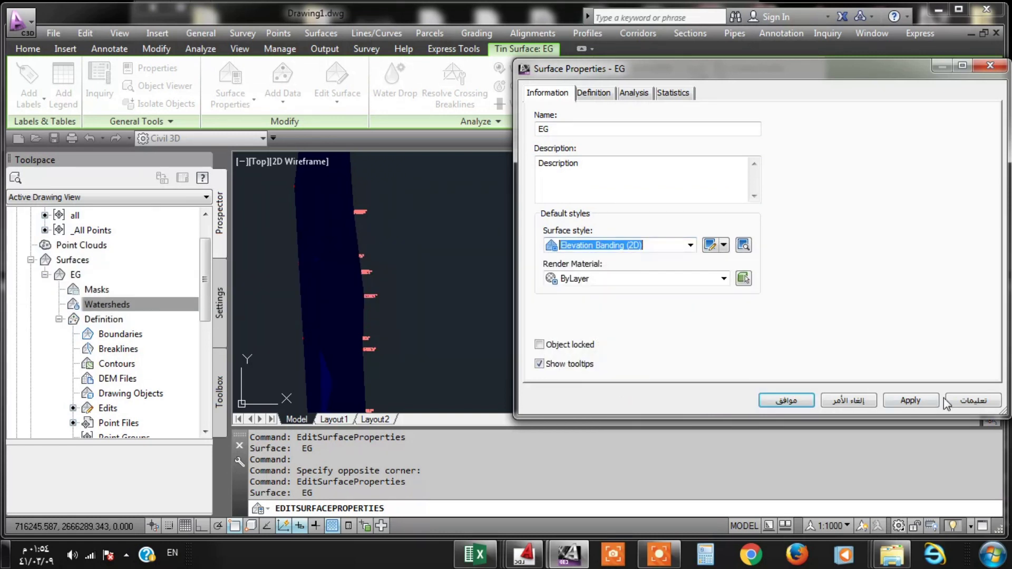
pyautogui.click(905, 401)
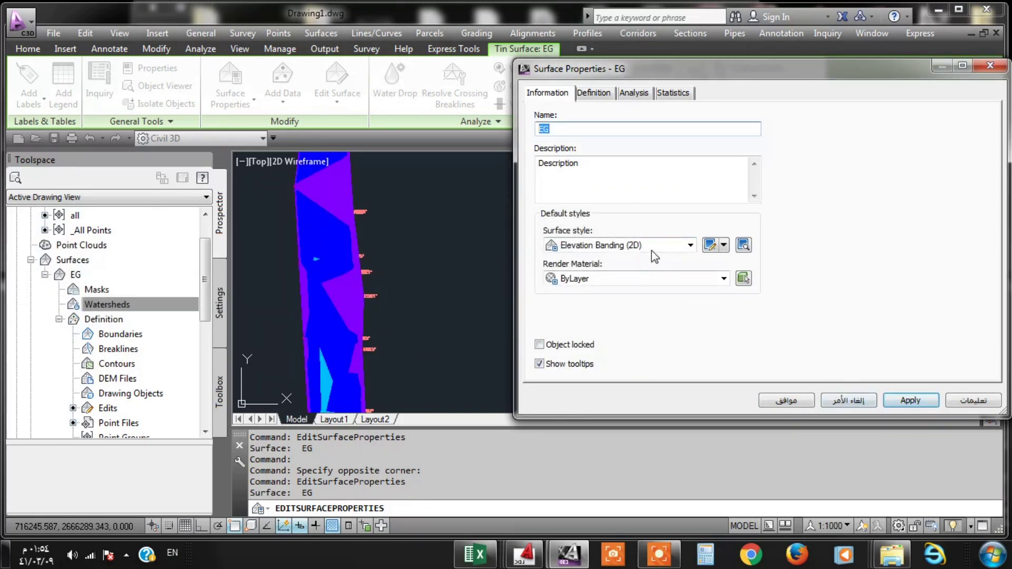
# Step: Set render material Concrete.Cast-In-Place.Flat.Grey.1 and return EG to Slope Banding (2D)
pyautogui.click(654, 278)
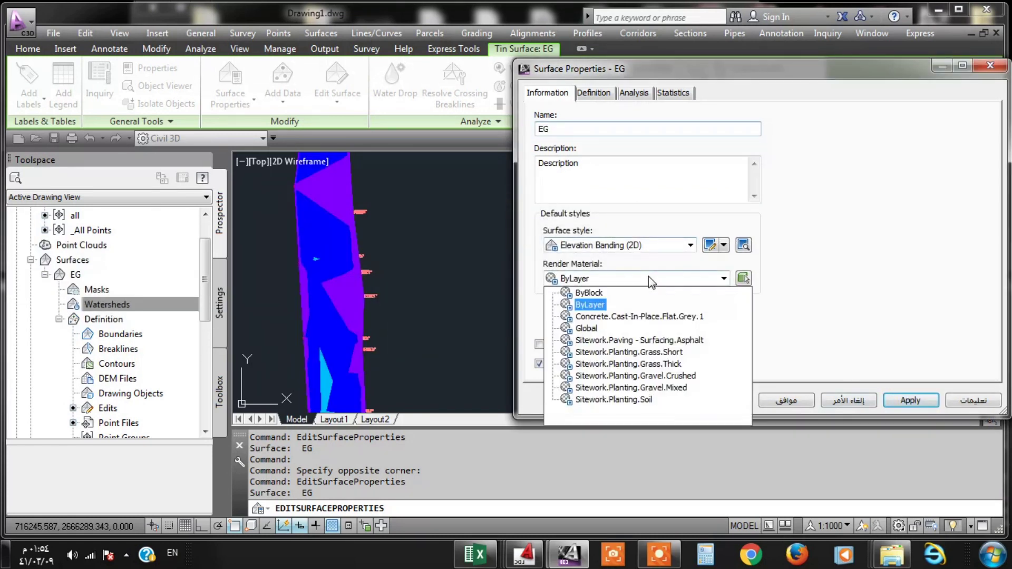
pyautogui.click(642, 317)
pyautogui.click(676, 250)
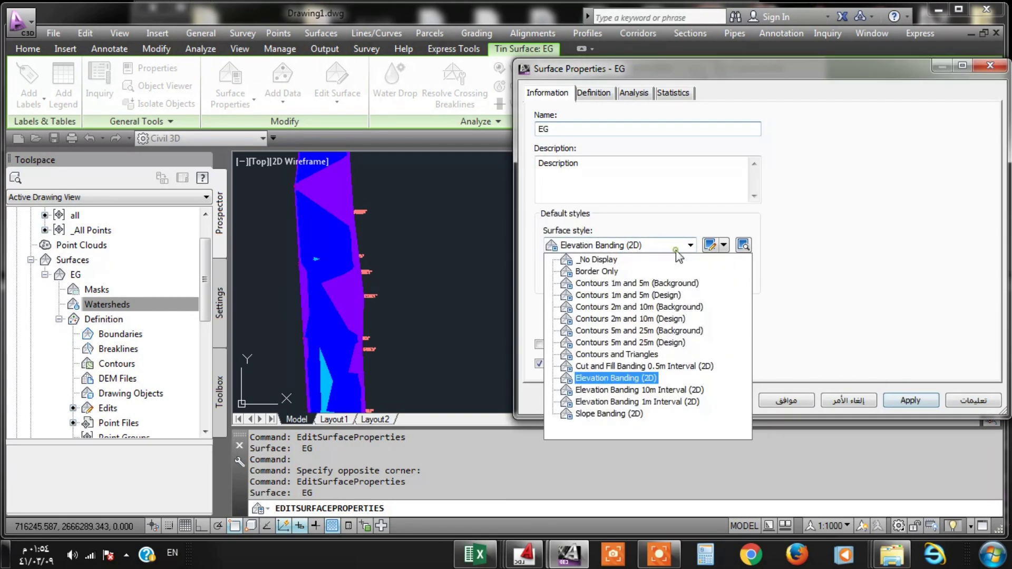
pyautogui.click(609, 413)
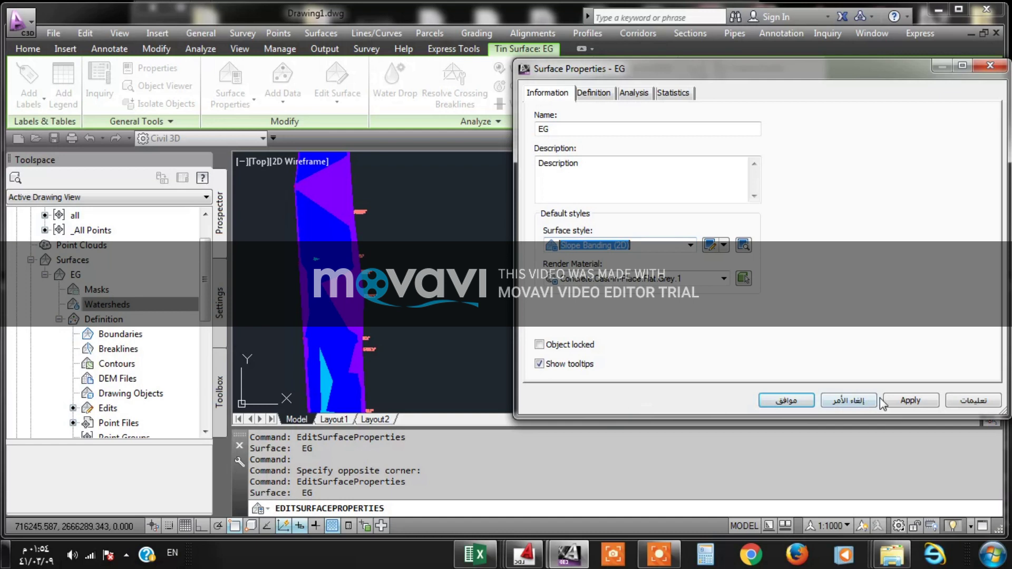
pyautogui.click(895, 402)
pyautogui.click(813, 402)
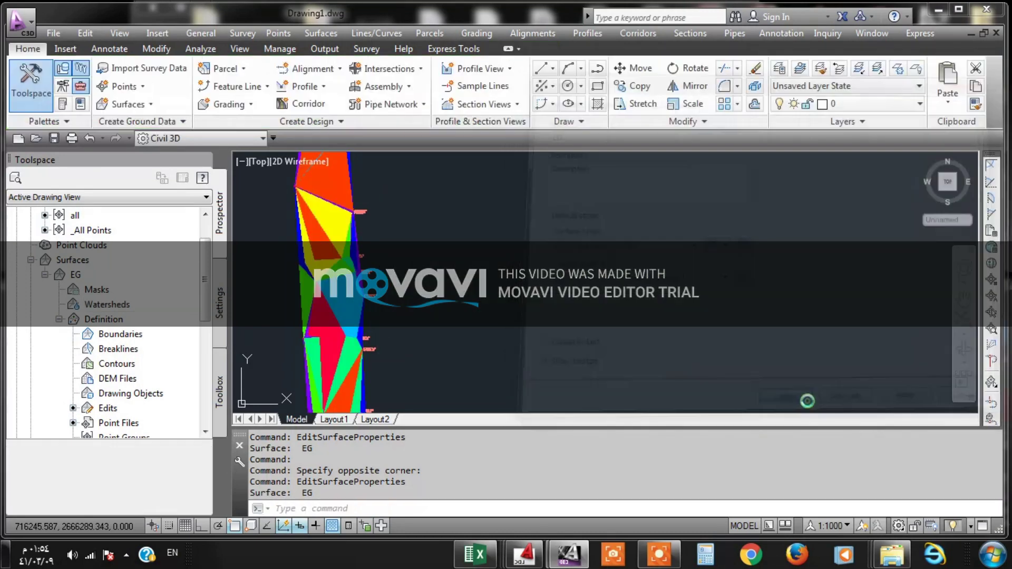
# Step: Zoom around the road strip and select the EG surface
pyautogui.scroll(2, 337, 284)
pyautogui.scroll(-2, 413, 220)
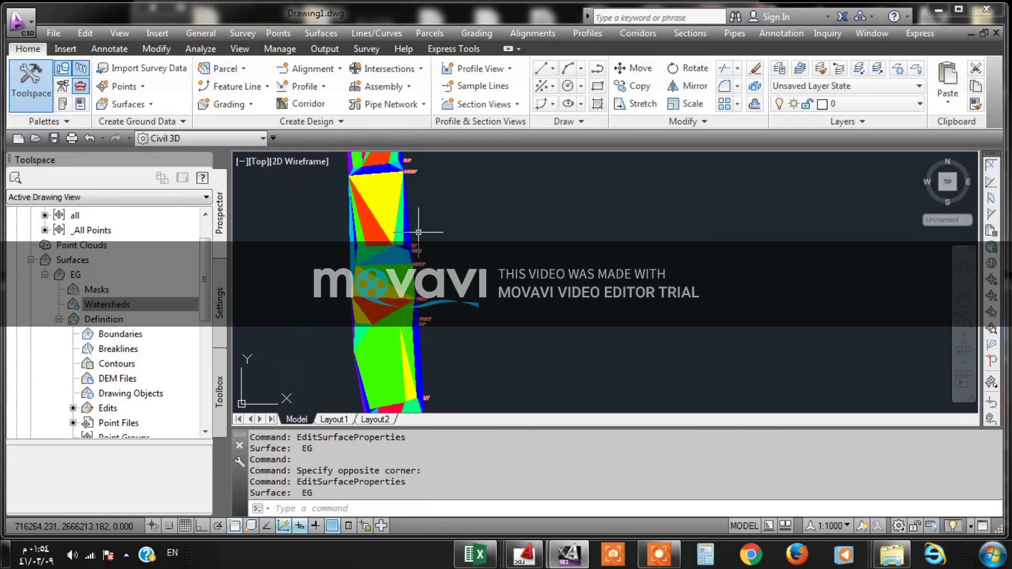
pyautogui.scroll(-2, 448, 224)
pyautogui.scroll(-1, 465, 337)
pyautogui.scroll(-1, 448, 340)
pyautogui.scroll(-1, 431, 342)
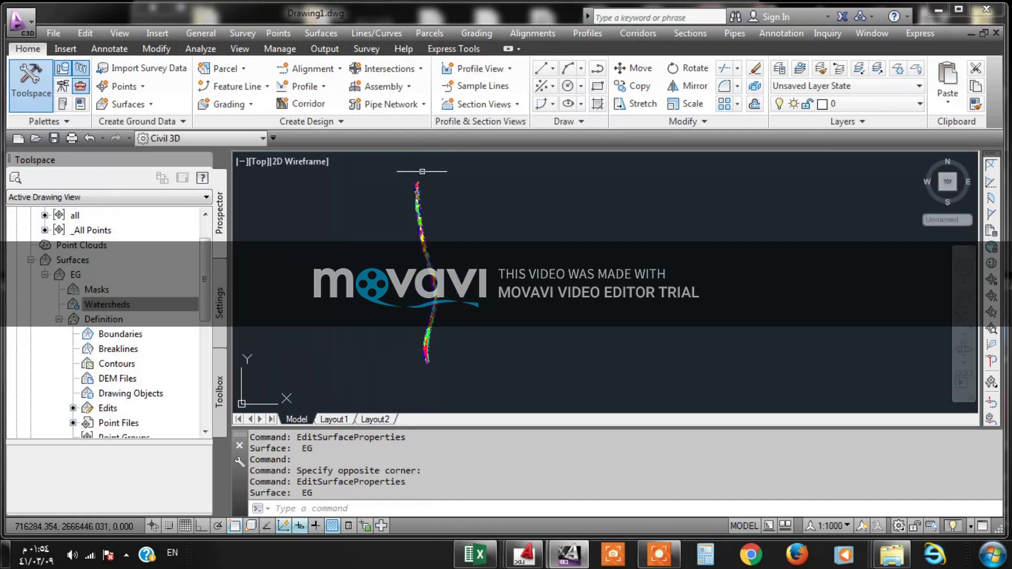
pyautogui.scroll(2, 416, 295)
pyautogui.scroll(2, 401, 279)
pyautogui.click(397, 274)
# Step: Give EG the Contours 1m and 5m (Background) style and check the result
pyautogui.rightClick(397, 275)
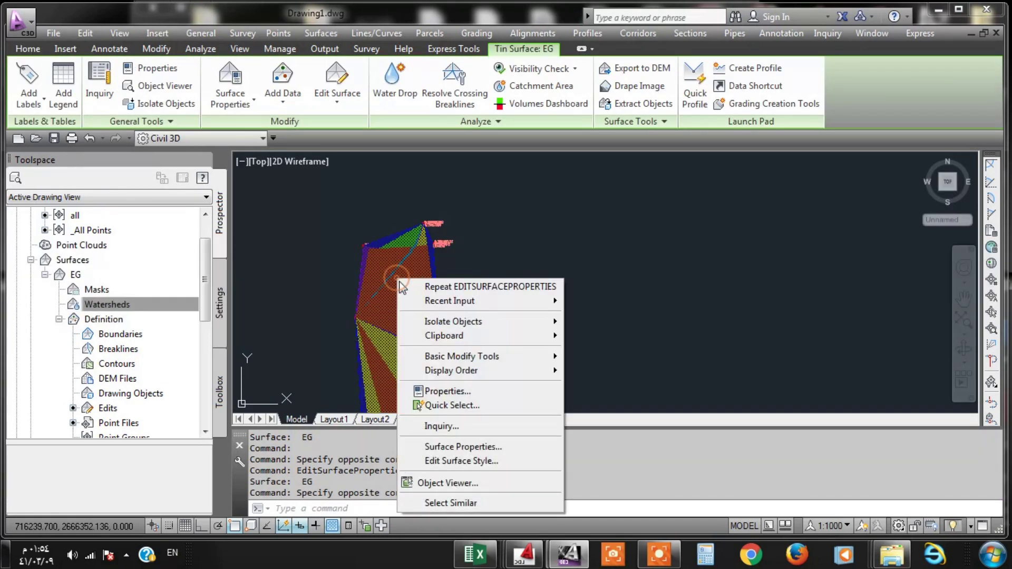
pyautogui.click(464, 445)
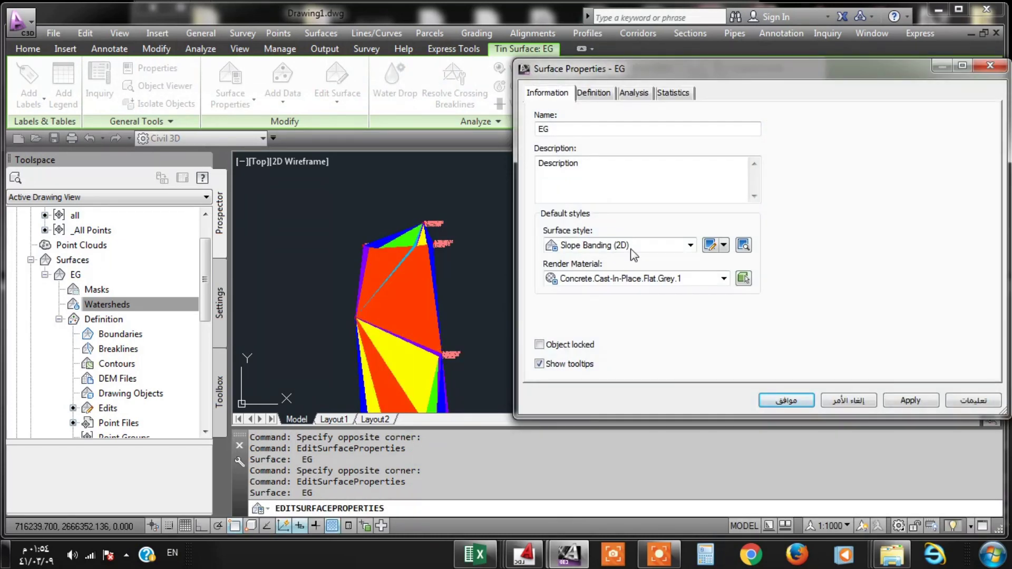
pyautogui.click(634, 248)
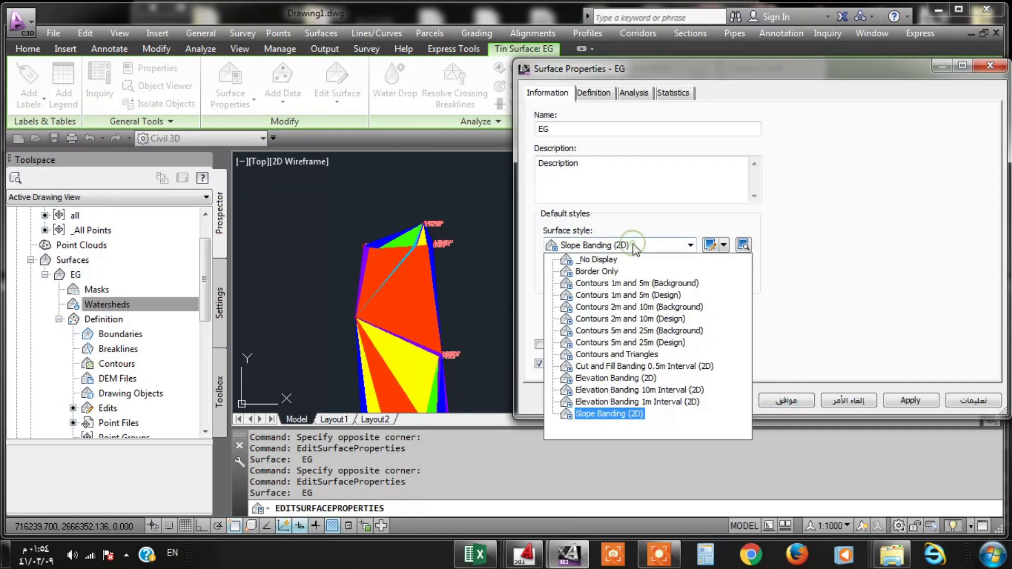
pyautogui.click(632, 283)
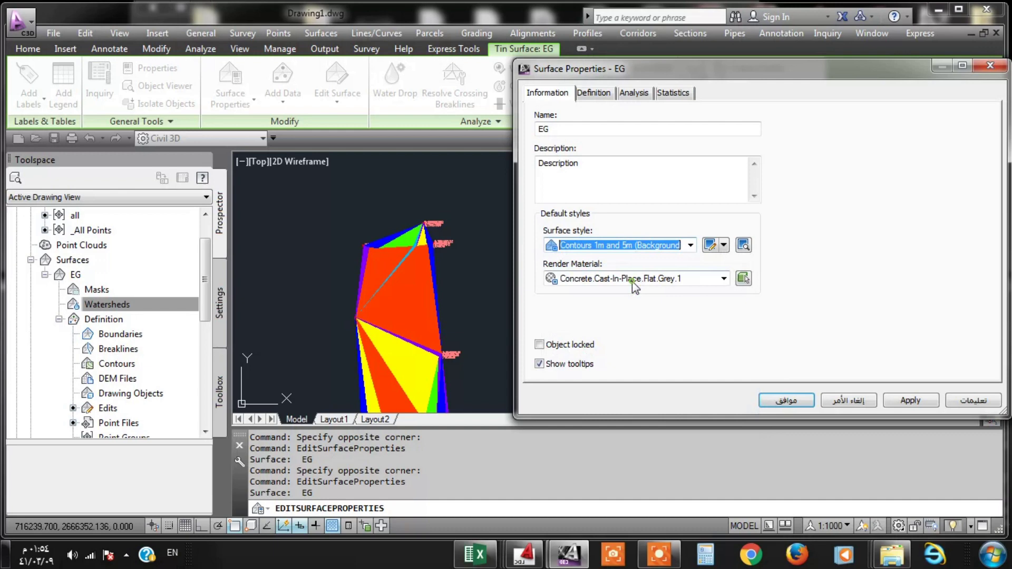
pyautogui.click(911, 401)
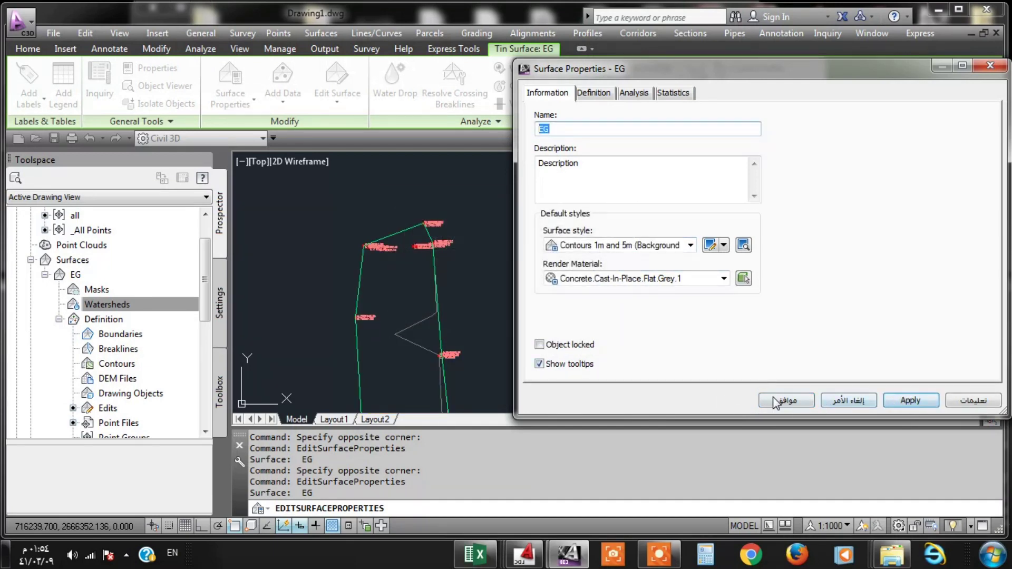
pyautogui.click(775, 401)
pyautogui.scroll(-3, 533, 218)
pyautogui.scroll(2, 486, 350)
pyautogui.scroll(2, 501, 305)
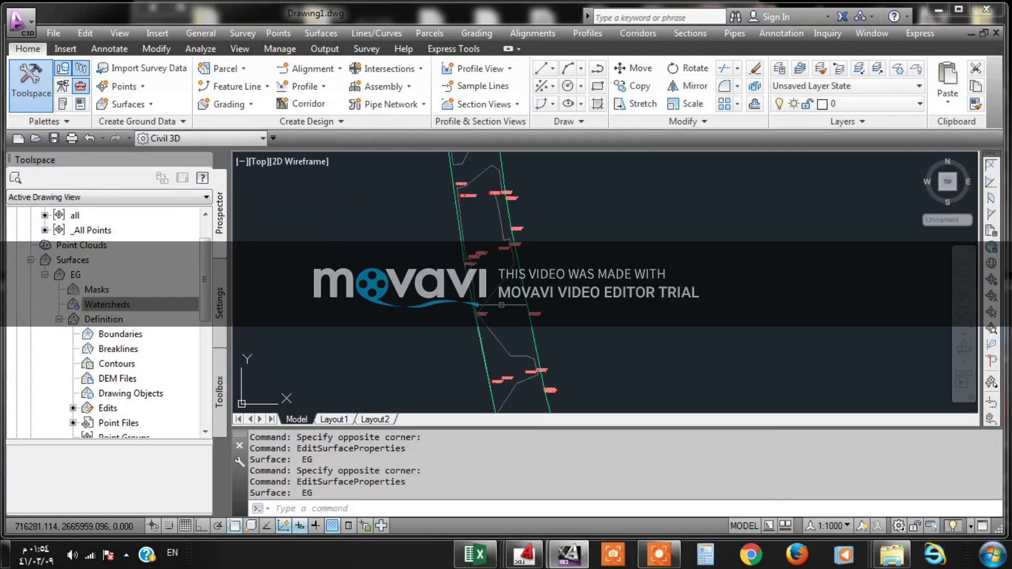
pyautogui.click(501, 305)
pyautogui.click(494, 291)
pyautogui.rightClick(497, 291)
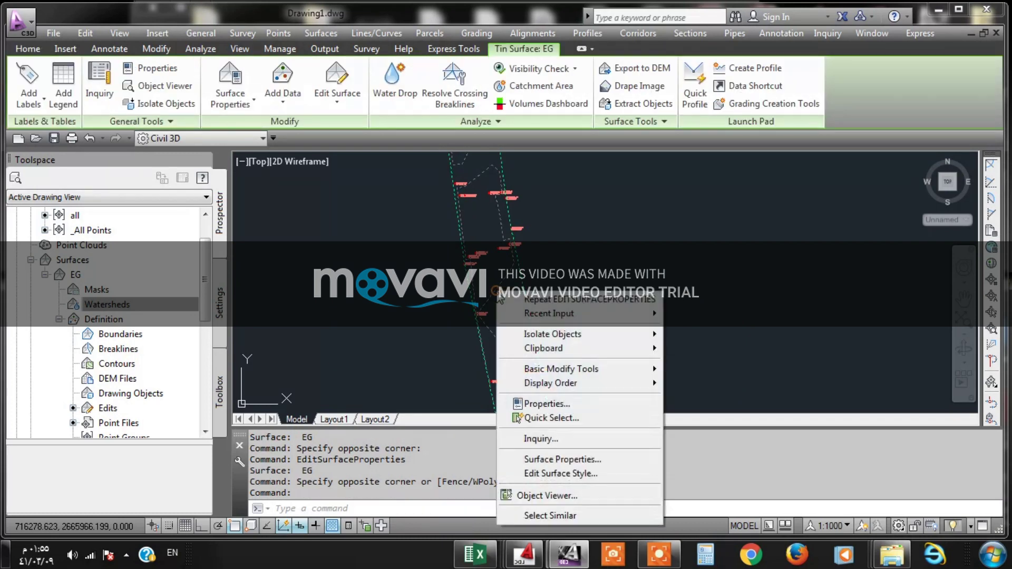
pyautogui.click(562, 459)
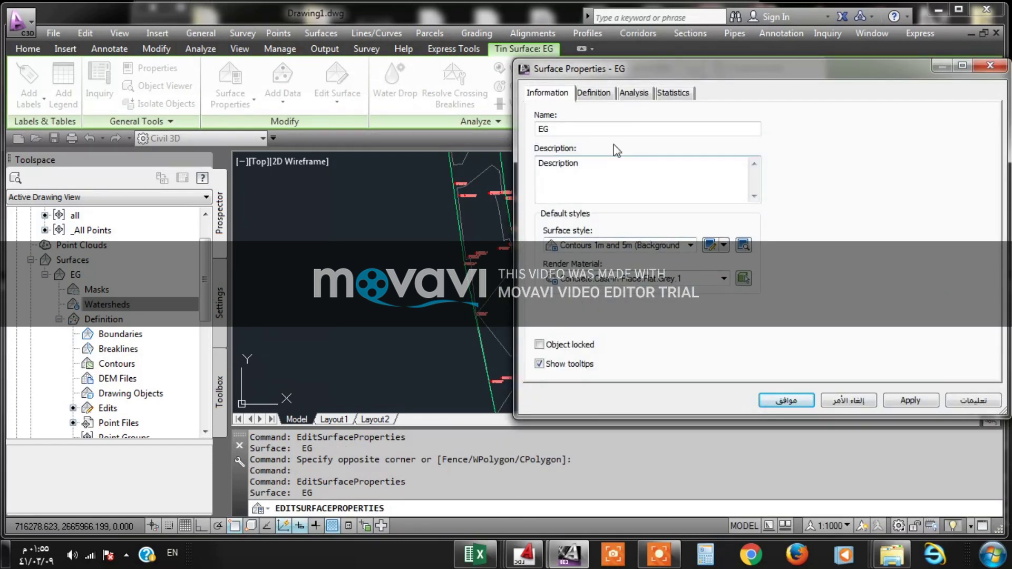
pyautogui.click(603, 93)
pyautogui.moveTo(903, 73); pyautogui.dragTo(632, 77)
pyautogui.click(710, 69)
pyautogui.scroll(-2, 432, 240)
pyautogui.scroll(2, 422, 227)
pyautogui.scroll(2, 401, 221)
pyautogui.scroll(2, 355, 210)
pyautogui.click(354, 210)
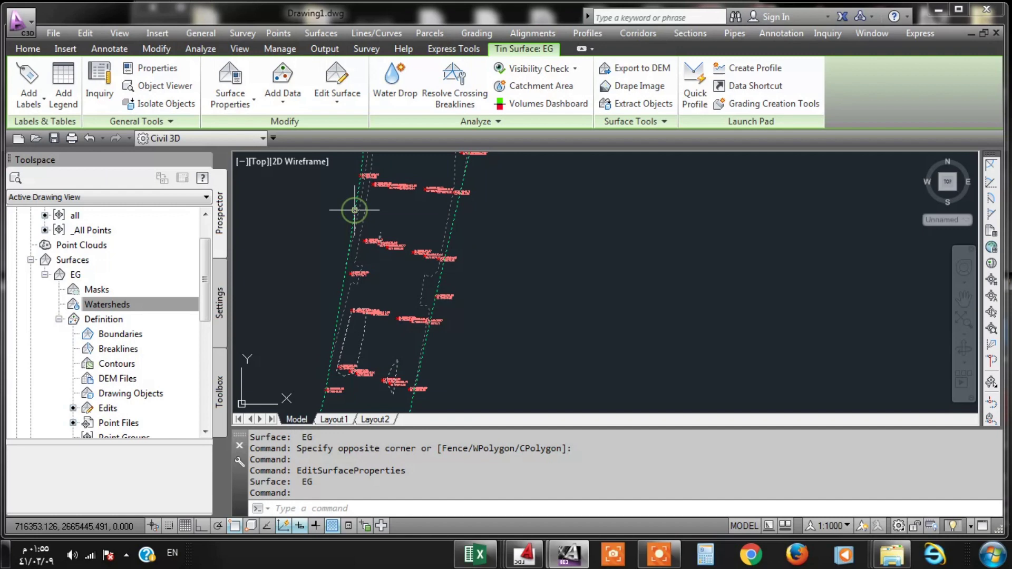
pyautogui.rightClick(354, 210)
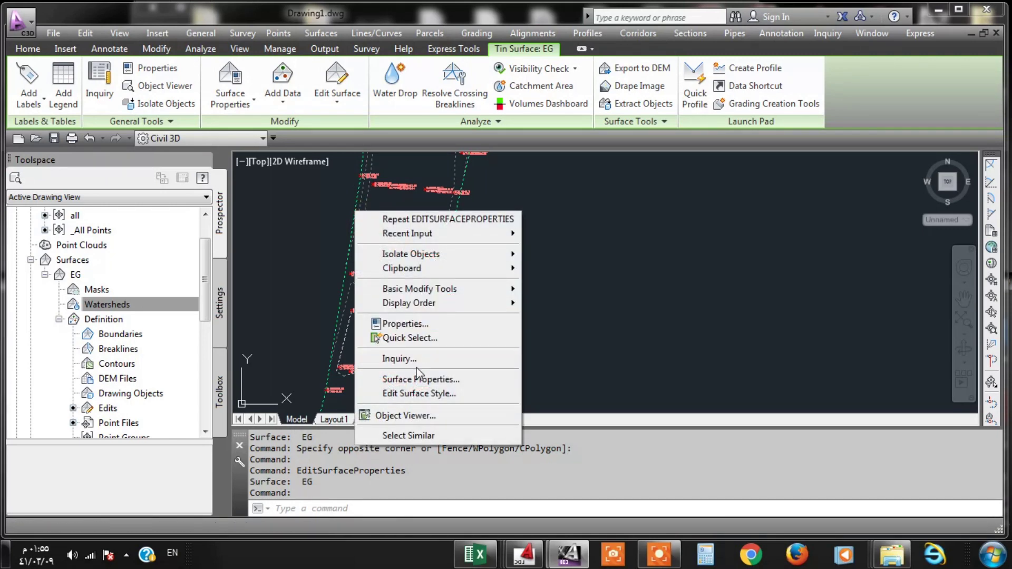
pyautogui.click(595, 254)
pyautogui.click(565, 210)
pyautogui.scroll(-2, 397, 297)
pyautogui.moveTo(397, 296); pyautogui.dragTo(483, 323, button='middle')
pyautogui.scroll(2, 429, 266)
pyautogui.moveTo(429, 267); pyautogui.dragTo(456, 326, button='middle')
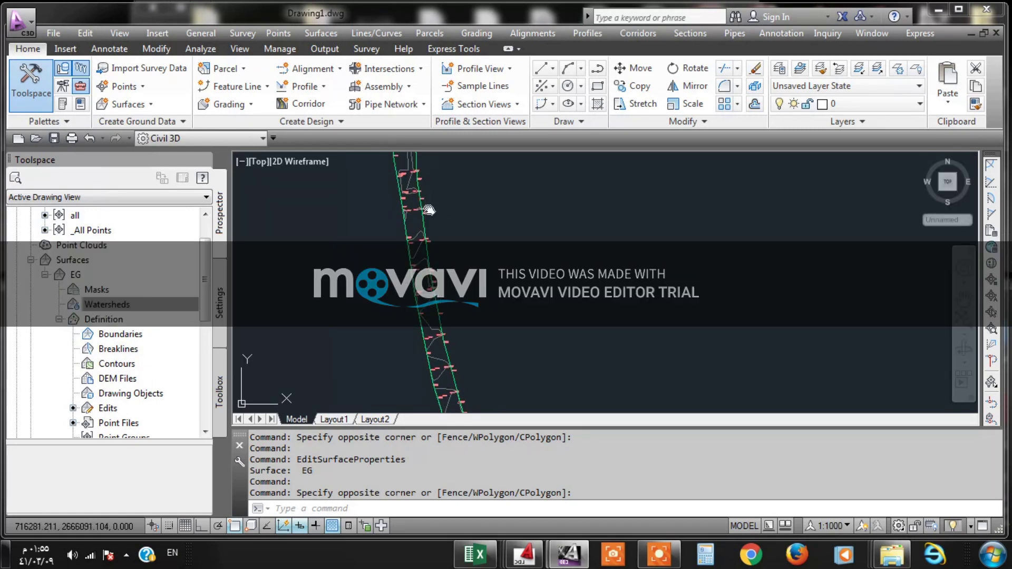
pyautogui.scroll(3, 434, 211)
pyautogui.scroll(-3, 433, 211)
pyautogui.scroll(-2, 434, 221)
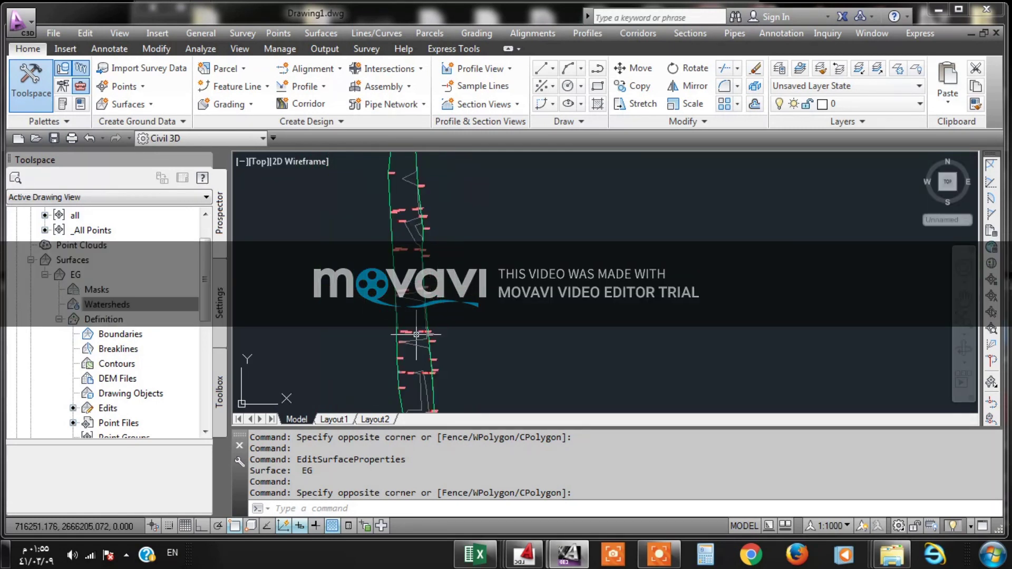
pyautogui.click(417, 267)
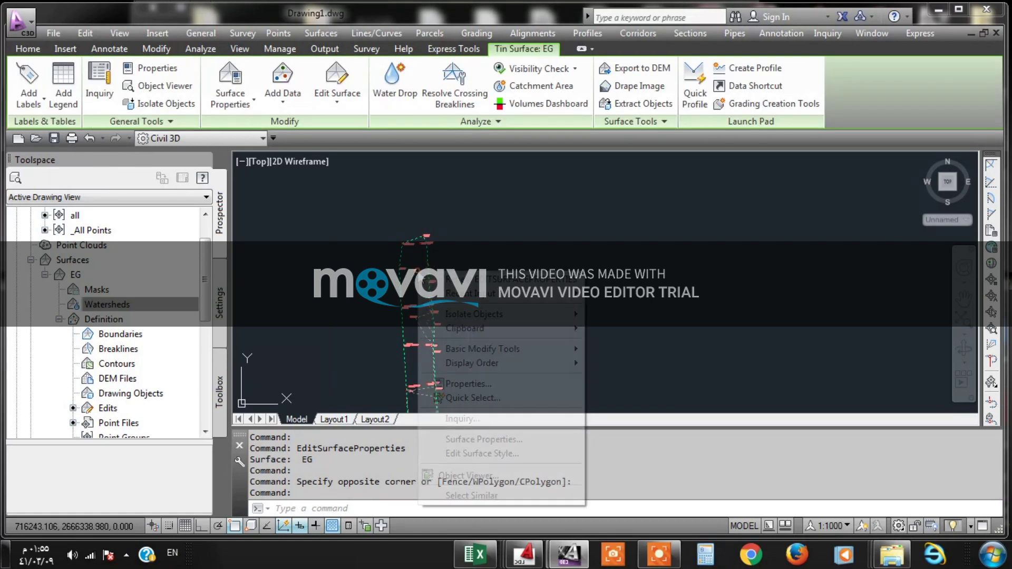
pyautogui.rightClick(417, 267)
pyautogui.click(476, 440)
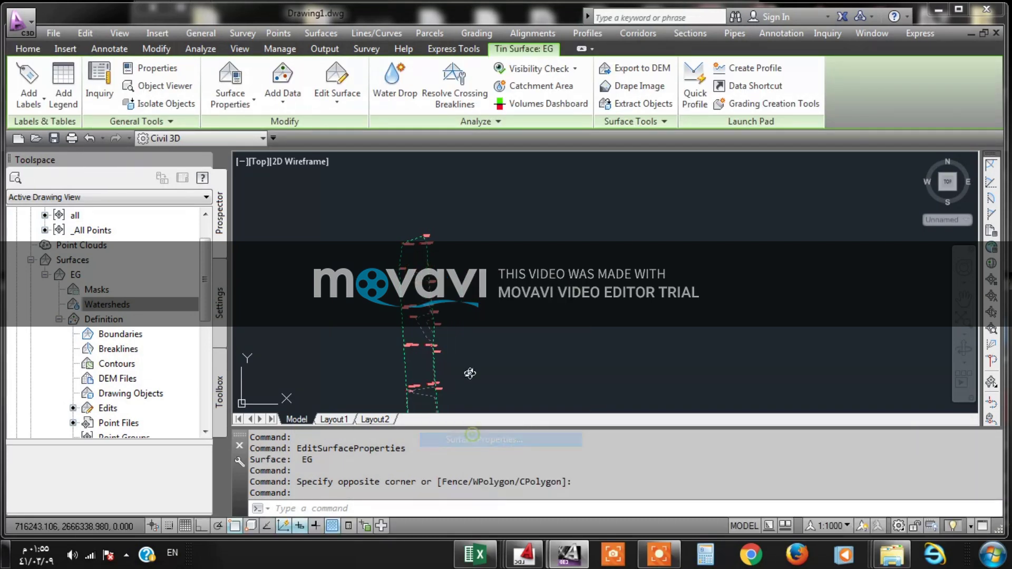
pyautogui.click(712, 82)
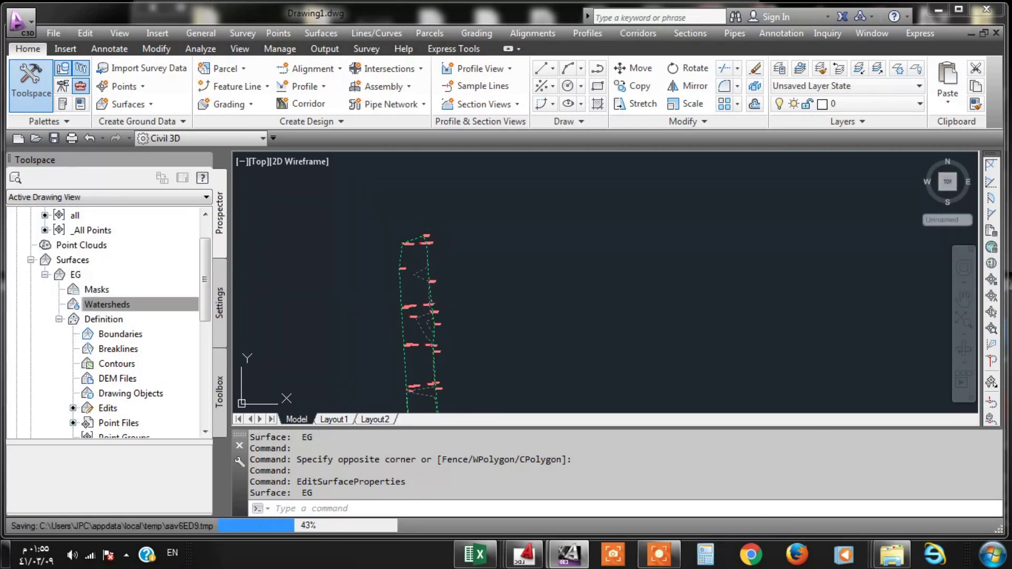
pyautogui.click(418, 270)
pyautogui.rightClick(417, 269)
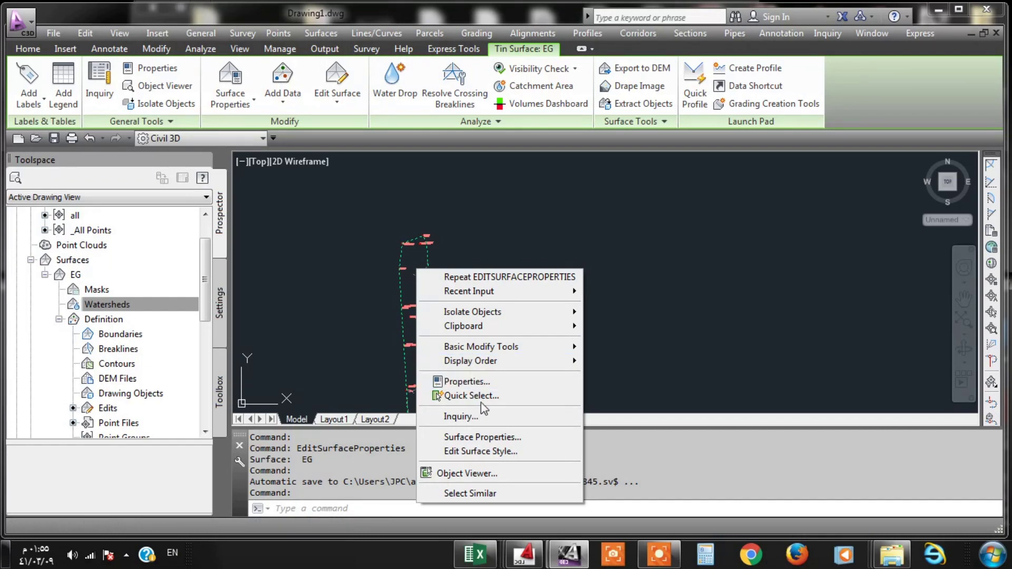
pyautogui.click(476, 451)
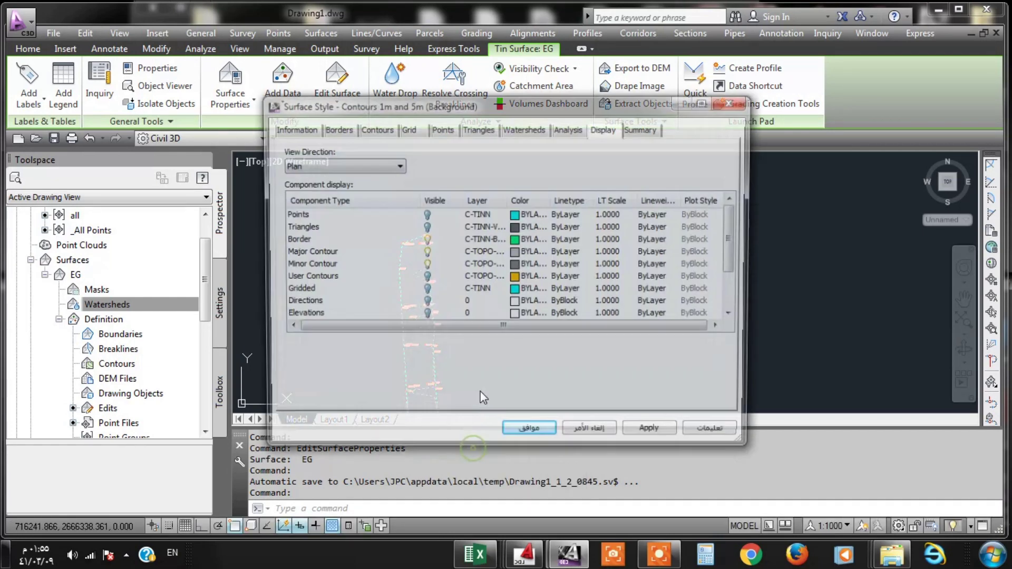
pyautogui.click(733, 100)
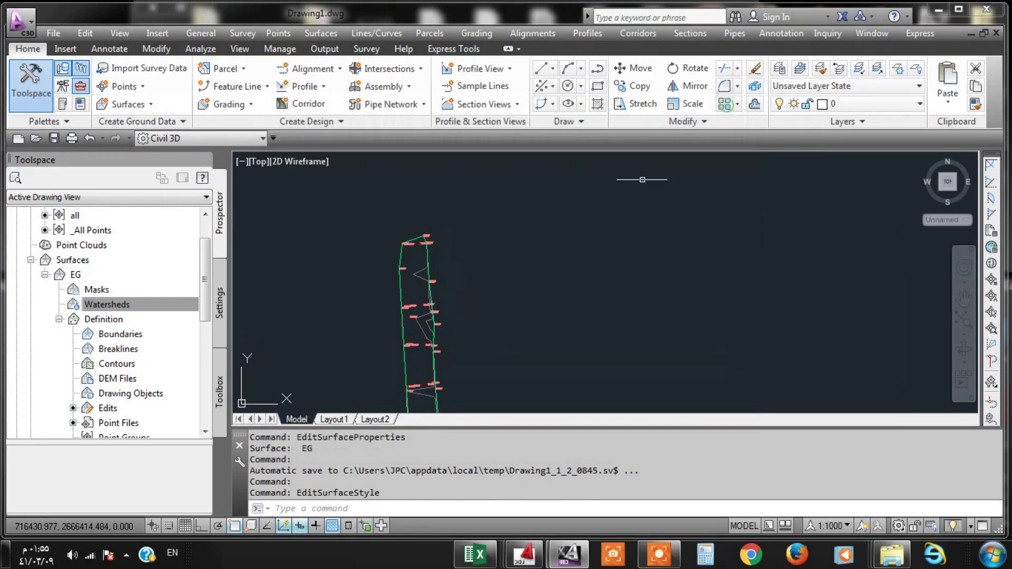
pyautogui.scroll(3, 418, 334)
pyautogui.scroll(2, 452, 208)
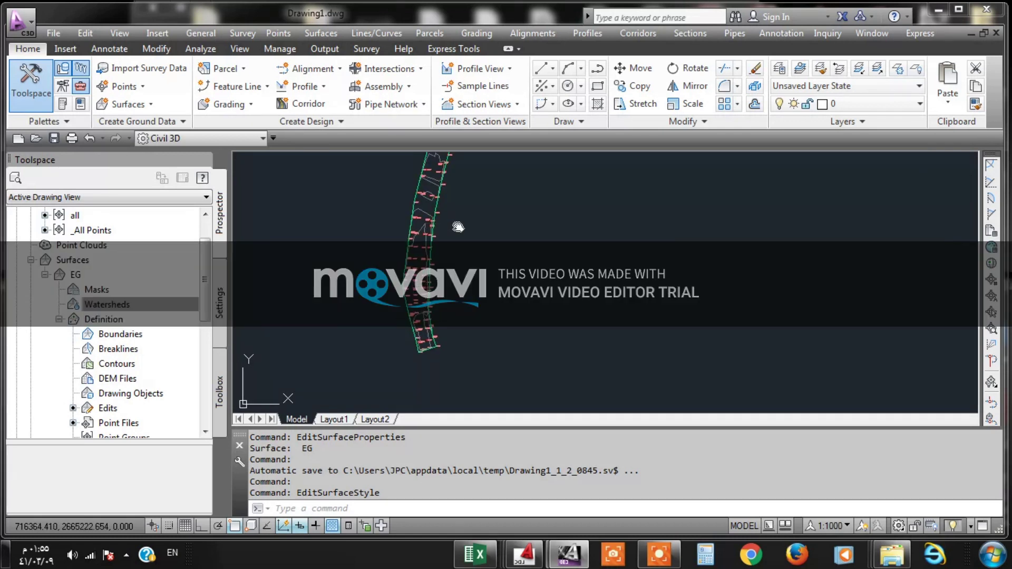
pyautogui.scroll(2, 449, 289)
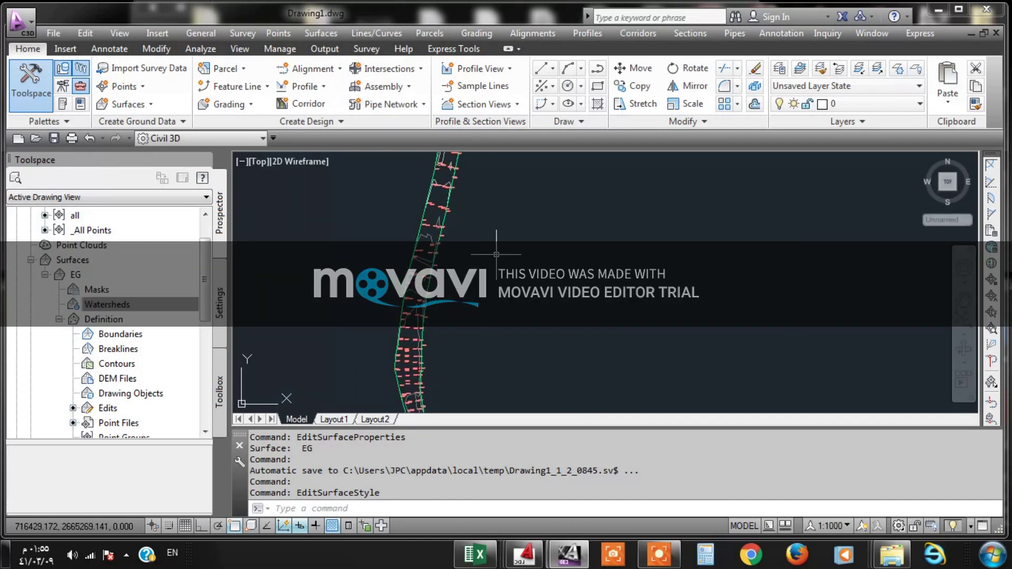
pyautogui.scroll(-2, 496, 255)
pyautogui.scroll(-1, 487, 245)
pyautogui.scroll(2, 480, 237)
pyautogui.scroll(-1, 480, 237)
pyautogui.scroll(1, 477, 232)
pyautogui.scroll(-2, 474, 248)
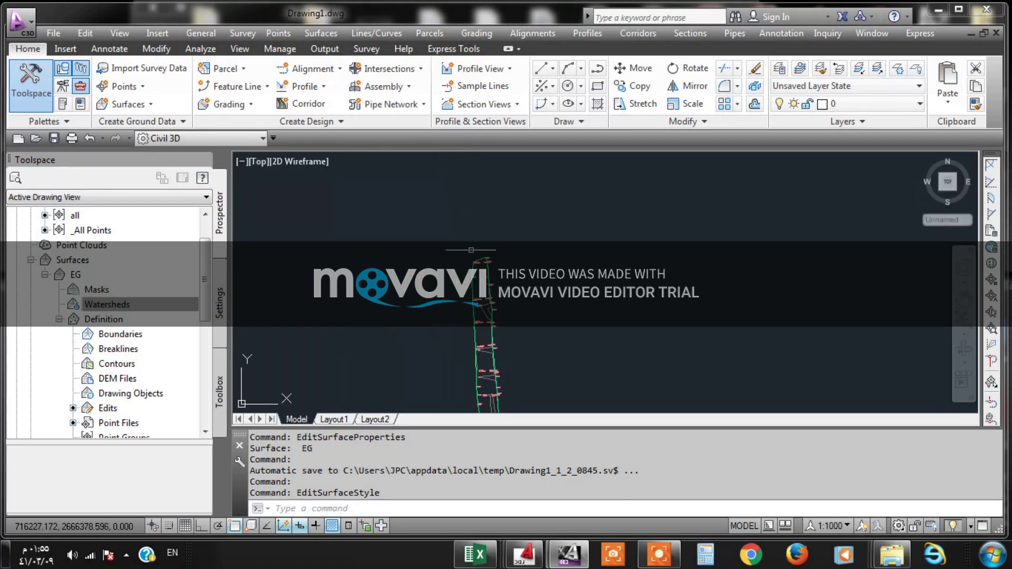
pyautogui.scroll(3, 475, 258)
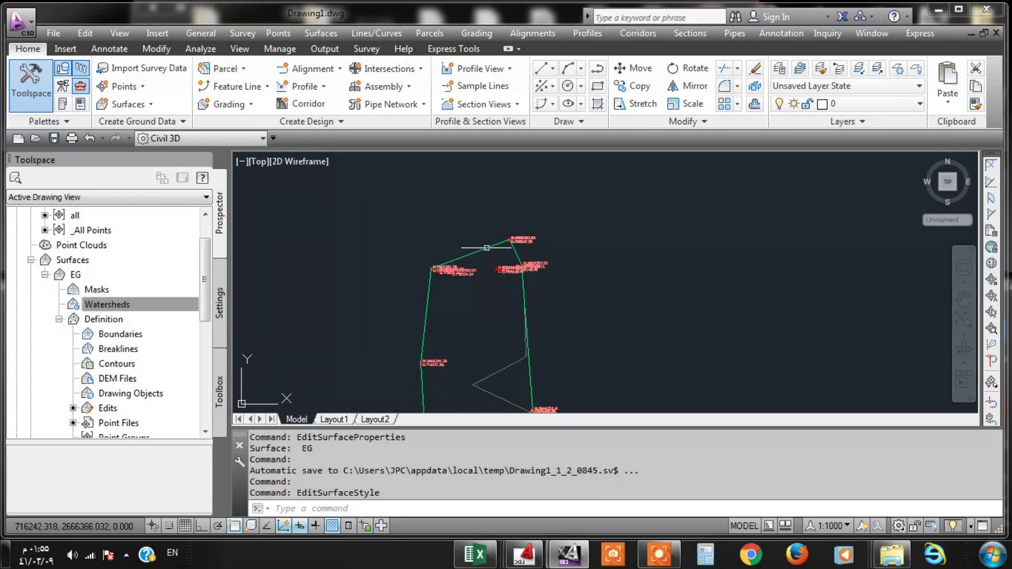
pyautogui.scroll(-1, 430, 219)
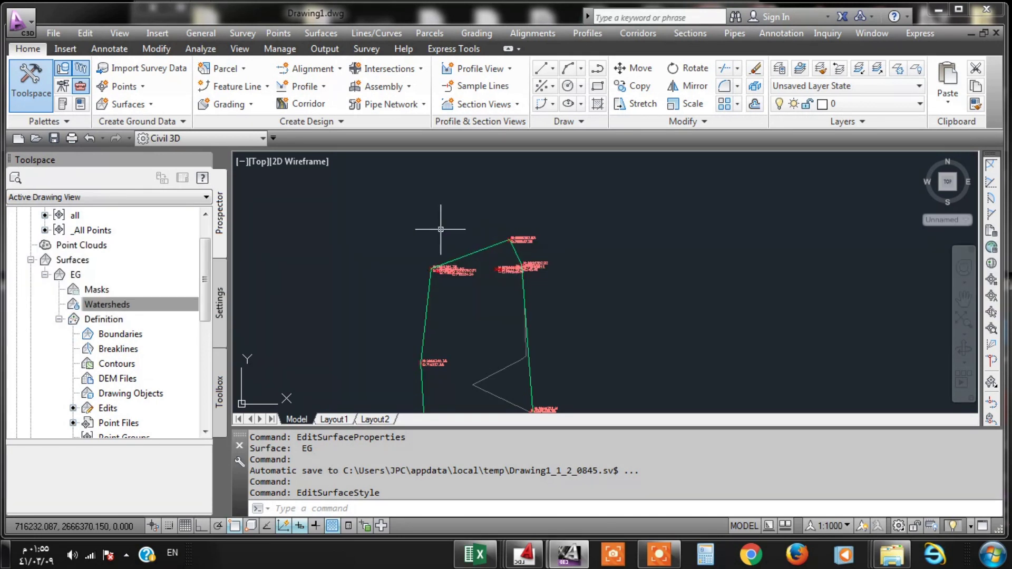
pyautogui.scroll(-2, 448, 238)
pyautogui.scroll(-1, 453, 243)
pyautogui.scroll(-2, 454, 264)
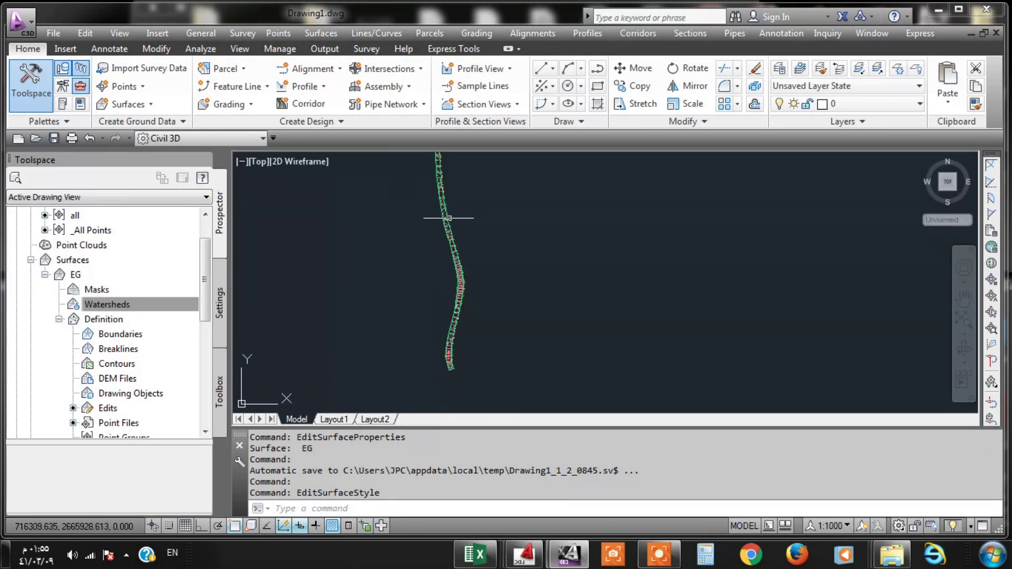
pyautogui.scroll(3, 457, 301)
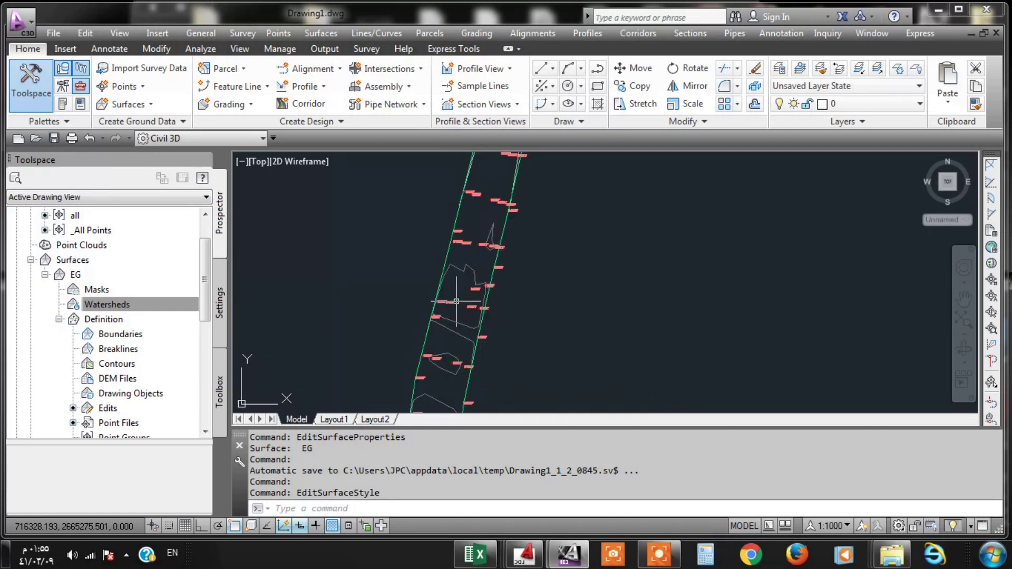
pyautogui.scroll(-3, 453, 246)
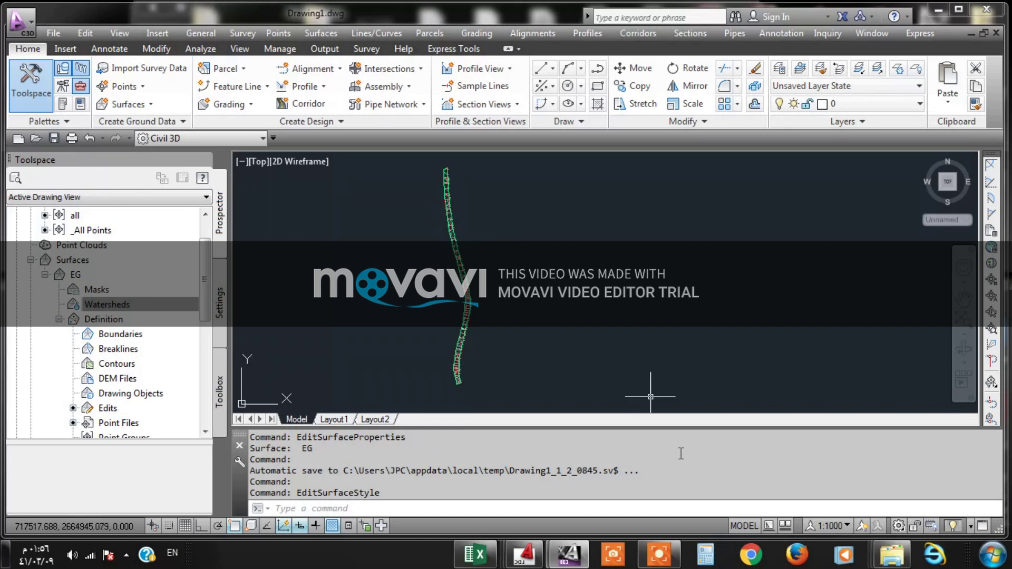
pyautogui.click(663, 561)
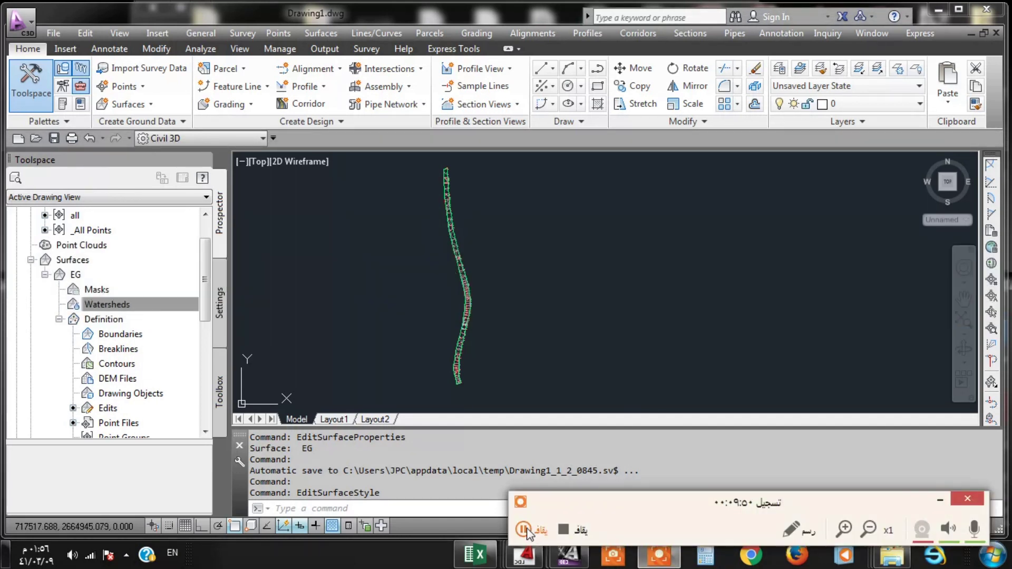